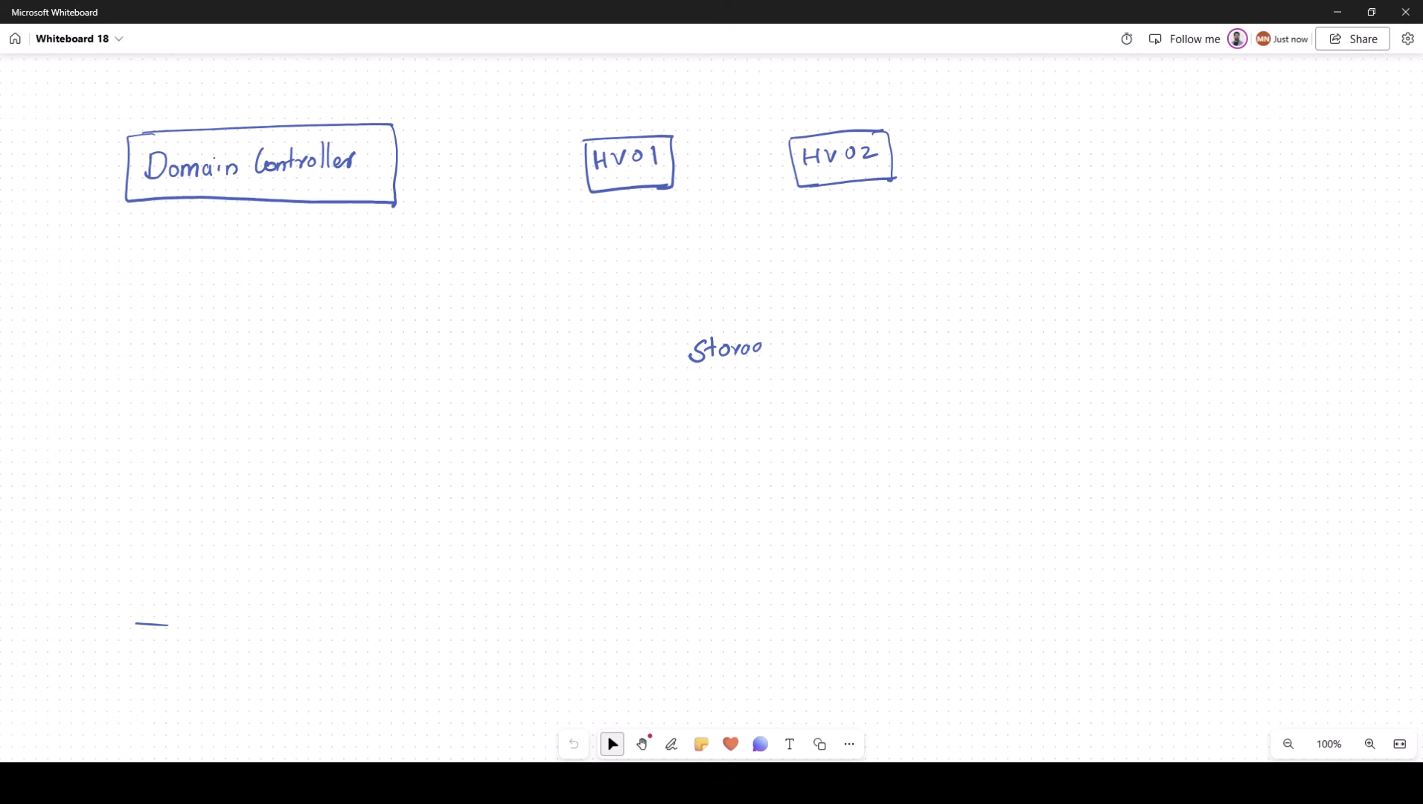
Step: Box the Storage label and note its 100GB VM disk and 1 GB quorum disk
mouse_move(688, 333)
left_mouse_down()
mouse_move(794, 329)
mouse_move(713, 383)
mouse_move(814, 381)
left_mouse_up()
mouse_move(782, 328)
left_mouse_down()
mouse_move(822, 350)
mouse_move(809, 382)
mouse_move(915, 349)
left_mouse_up()
left_click_drag(931, 337, 946, 339)
mouse_move(966, 335)
left_mouse_down()
mouse_move(960, 348)
mouse_move(980, 350)
left_mouse_up()
mouse_move(980, 334)
left_mouse_down()
mouse_move(981, 350)
mouse_move(1022, 336)
mouse_move(1042, 346)
left_mouse_up()
mouse_move(931, 363)
left_mouse_down()
mouse_move(931, 382)
mouse_move(975, 371)
left_mouse_up()
left_click_drag(981, 364, 982, 379)
left_click_drag(995, 371, 1019, 364)
left_click_drag(1022, 372, 1031, 381)
left_click_drag(1030, 371, 1053, 373)
left_click_drag(1057, 373, 1067, 378)
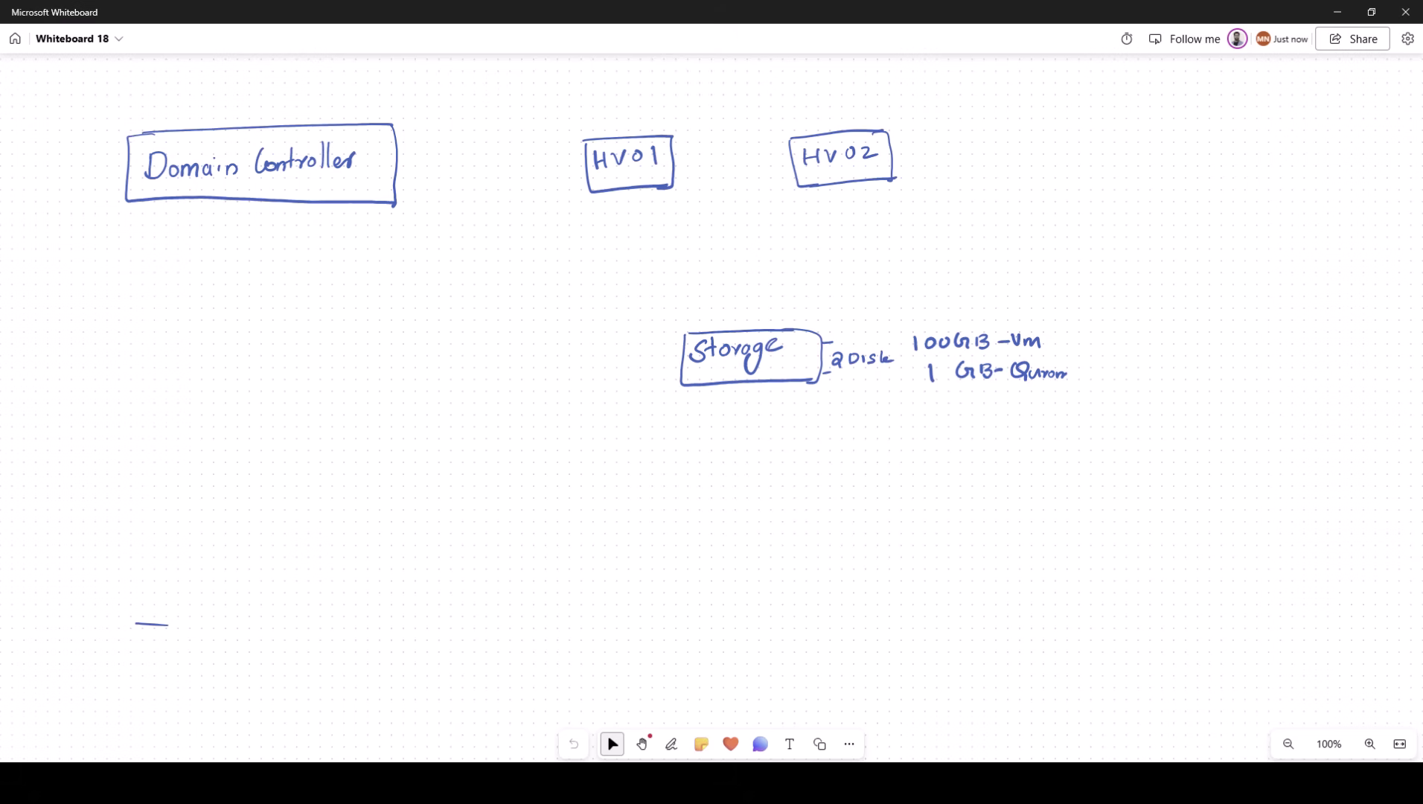
Step: Draw lines from HV01 and HV02 to Storage, each labelled iSCSI
left_click_drag(729, 331, 632, 188)
left_click_drag(781, 329, 851, 184)
left_click_drag(833, 274, 844, 285)
left_click_drag(872, 277, 880, 285)
left_click_drag(617, 285, 630, 296)
mouse_move(661, 284)
left_mouse_down()
mouse_move(649, 297)
mouse_move(664, 295)
left_mouse_up()
left_click_drag(685, 285, 684, 297)
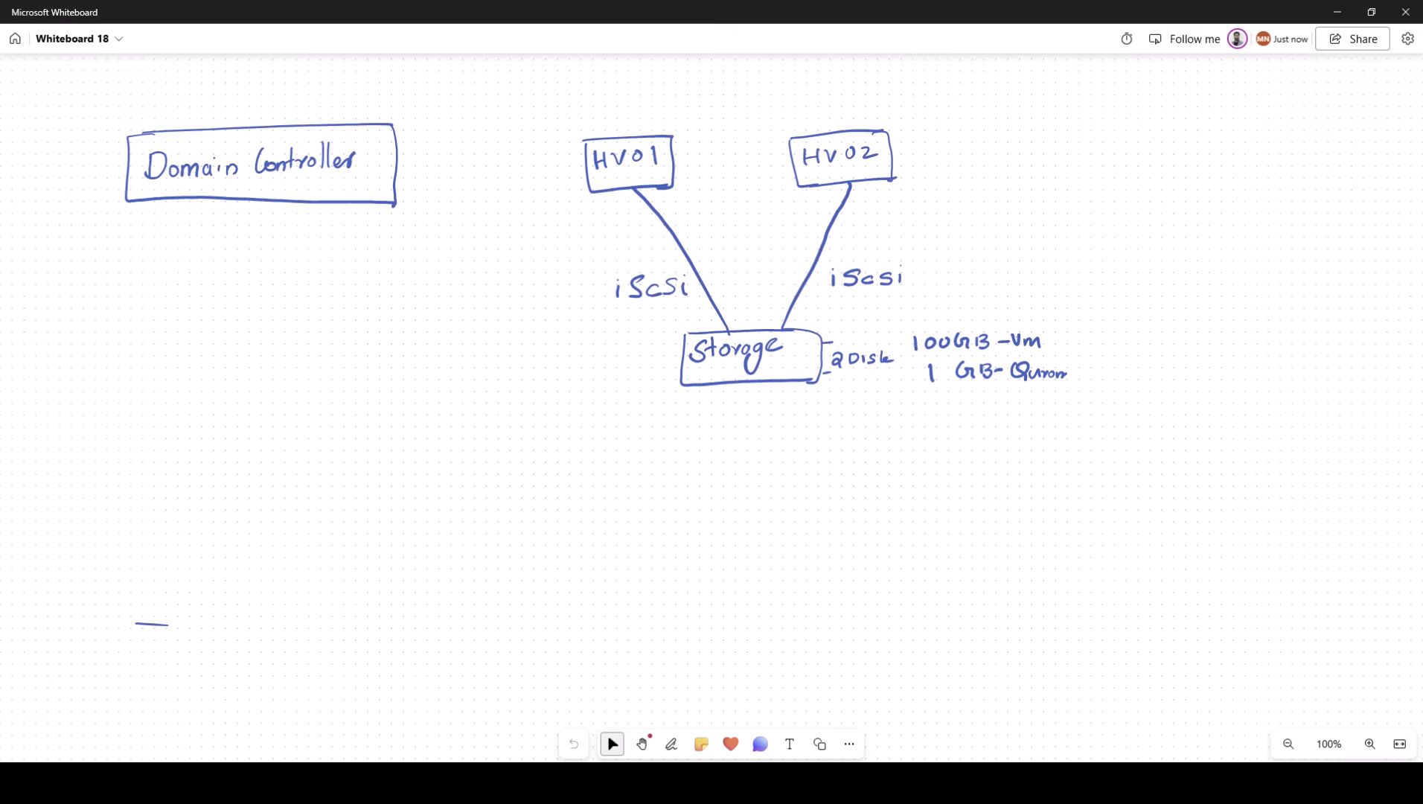
Step: Sketch three boxed VMs in a row above HV01
mouse_move(627, 99)
left_mouse_down()
mouse_move(637, 113)
mouse_move(656, 99)
left_mouse_up()
mouse_move(661, 92)
left_mouse_down()
mouse_move(625, 93)
mouse_move(686, 109)
left_mouse_up()
left_click_drag(697, 96, 725, 97)
mouse_move(688, 88)
left_mouse_down()
mouse_move(728, 112)
mouse_move(754, 103)
left_mouse_up()
left_click_drag(759, 103, 781, 101)
left_click_drag(742, 91, 791, 84)
left_click_drag(737, 89, 791, 113)
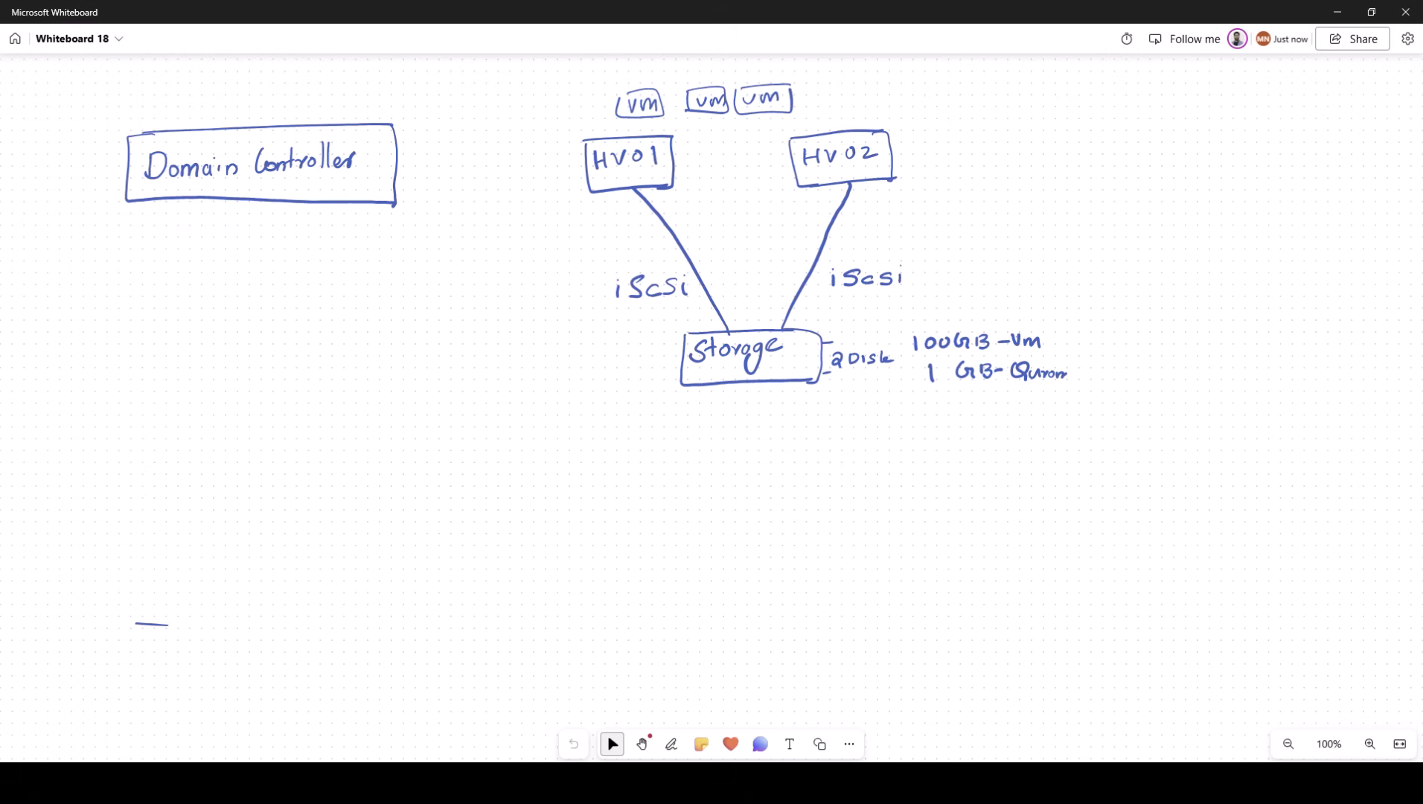
Step: Arrow the first VM to a 'vmfiles + VmDisk' note, circled and pointed to Storage
mouse_move(616, 112)
left_mouse_down()
mouse_move(515, 142)
mouse_move(487, 283)
mouse_move(511, 320)
left_mouse_up()
left_click_drag(513, 322, 533, 334)
left_click_drag(537, 320, 552, 335)
left_click_drag(566, 322, 559, 335)
mouse_move(570, 320)
left_mouse_down()
mouse_move(592, 332)
mouse_move(551, 305)
left_mouse_up()
mouse_move(544, 298)
left_mouse_down()
mouse_move(545, 312)
mouse_move(527, 277)
mouse_move(547, 279)
left_mouse_up()
mouse_move(559, 262)
left_mouse_down()
mouse_move(550, 283)
mouse_move(564, 280)
left_mouse_up()
mouse_move(571, 259)
left_mouse_down()
mouse_move(571, 280)
mouse_move(597, 282)
mouse_move(573, 367)
mouse_move(598, 272)
left_mouse_up()
mouse_move(574, 362)
left_mouse_down()
mouse_move(689, 386)
mouse_move(689, 406)
left_mouse_up()
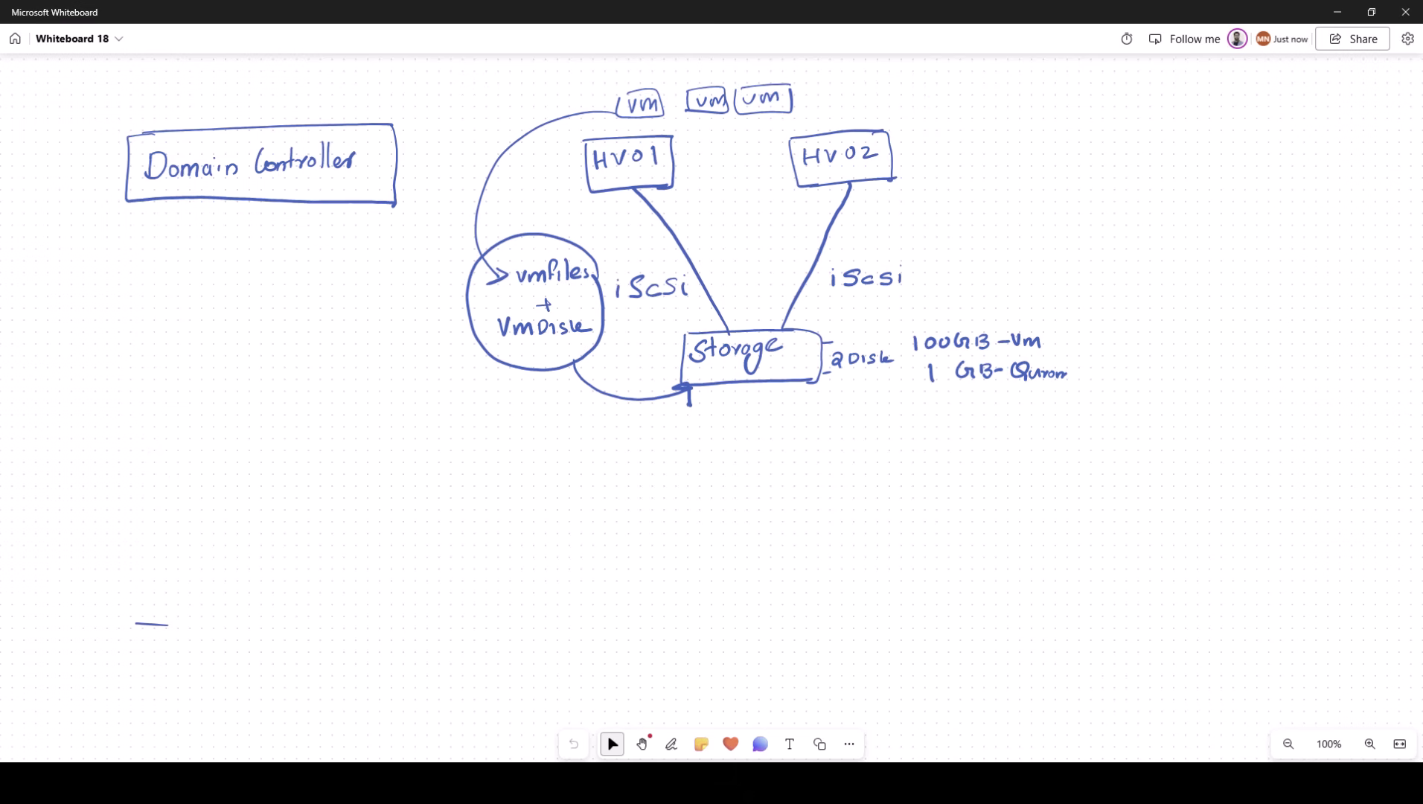
Step: Draw a failover arrow from HV01 to HV02 and cross out HV01
mouse_move(672, 173)
left_mouse_down()
mouse_move(789, 169)
mouse_move(775, 181)
left_mouse_up()
left_click_drag(628, 152, 650, 185)
left_click_drag(645, 154, 617, 191)
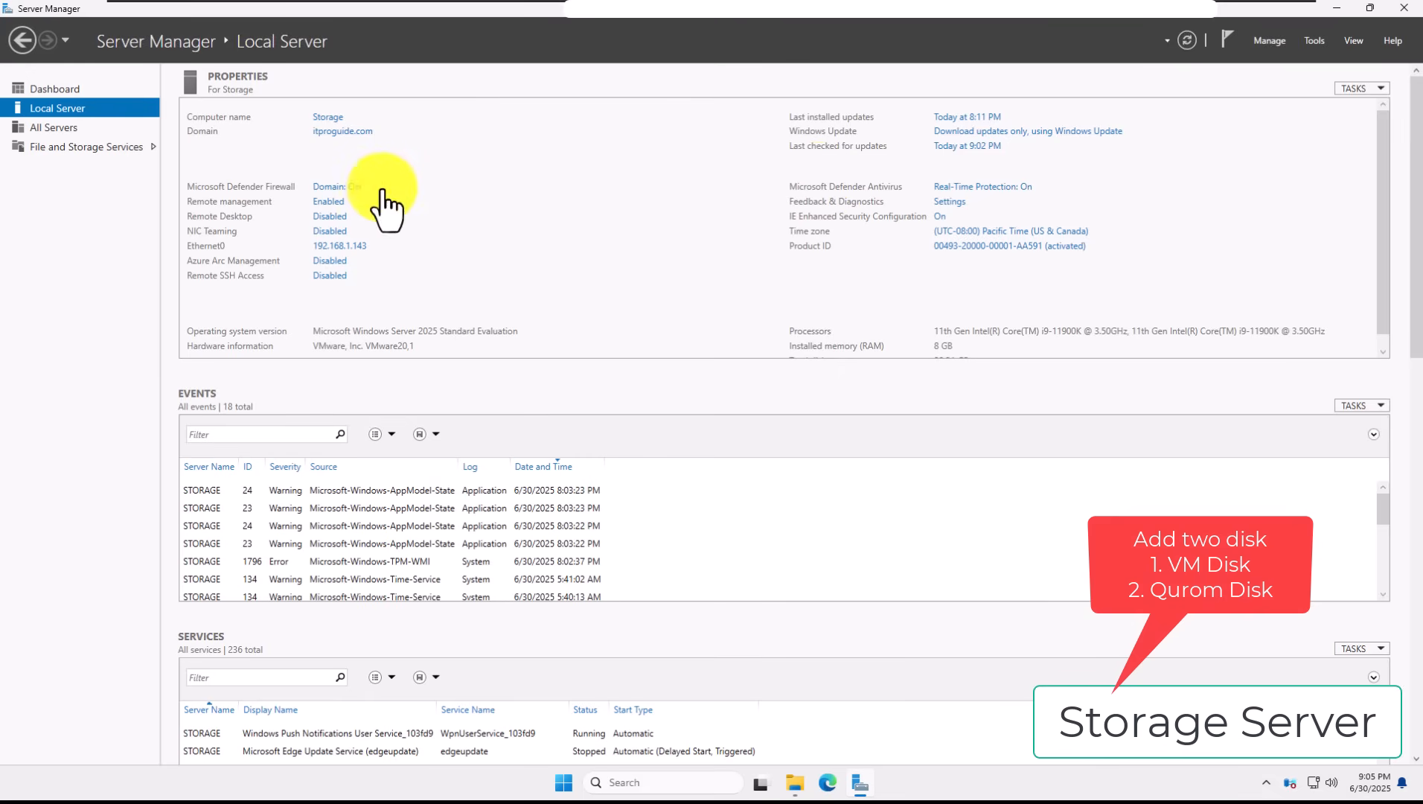
Step: Open the Storage VM's settings and review its CD/DVD, NVMe and 40 GB SCSI disks
mouse_move(345, 1)
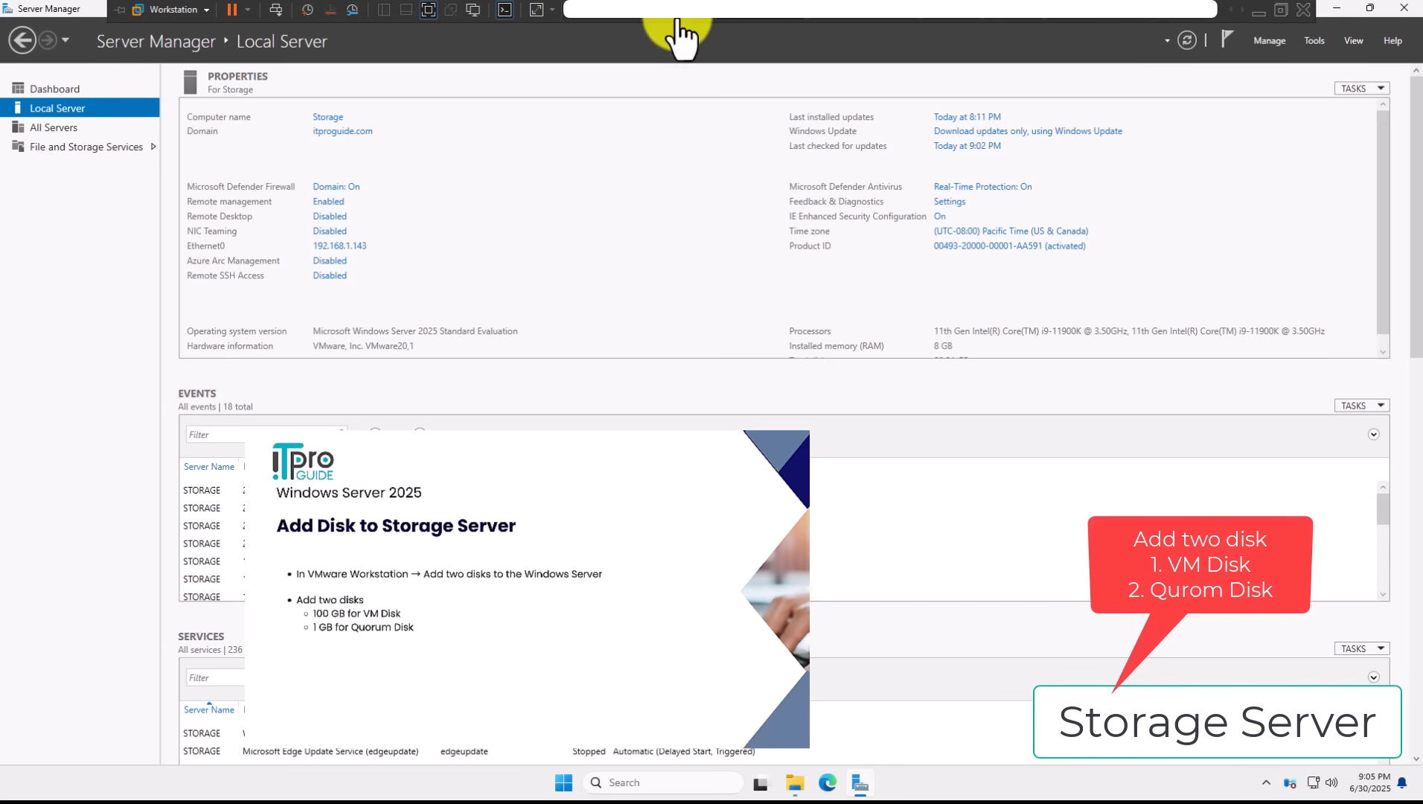
right_click(753, 20)
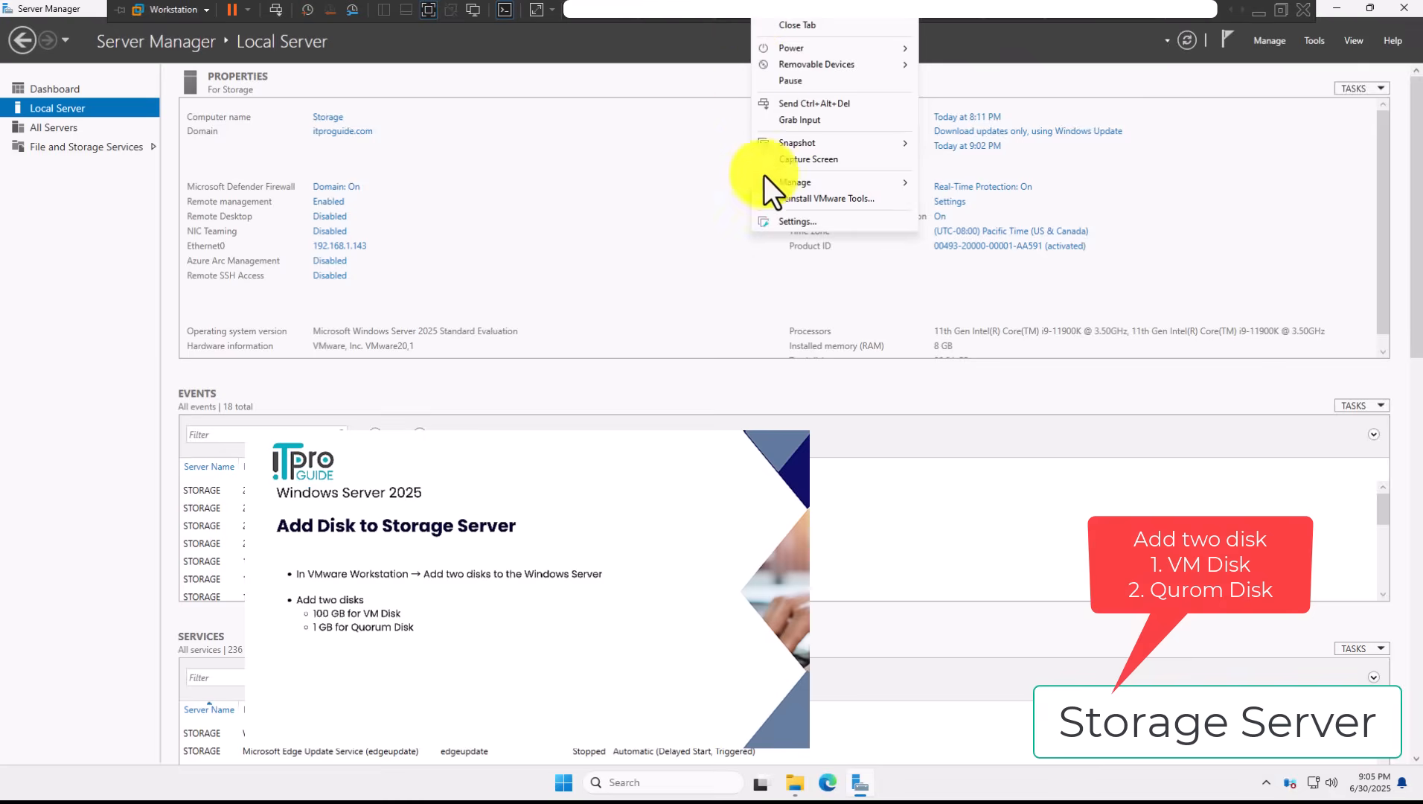
left_click(779, 223)
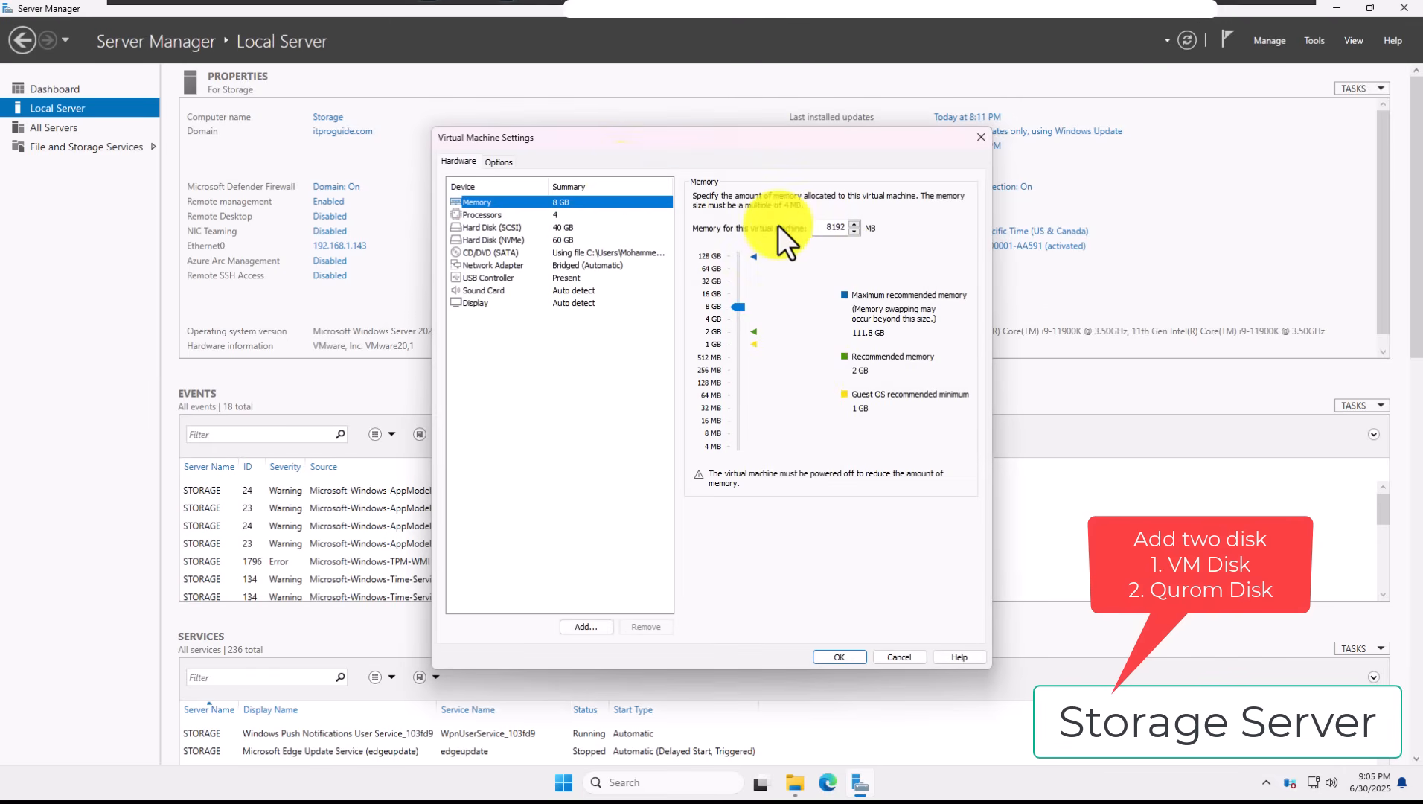
left_click_drag(591, 144, 610, 222)
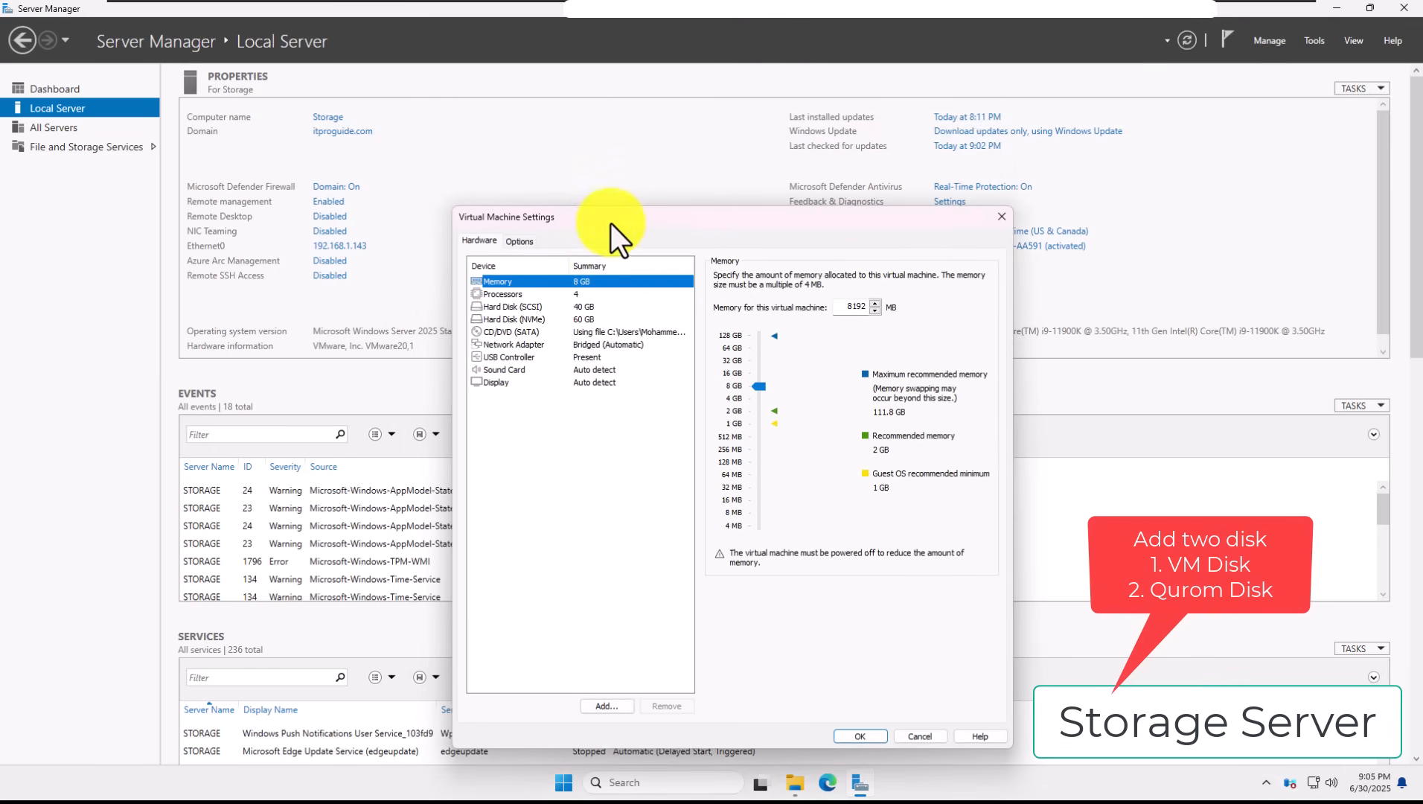
left_click(605, 331)
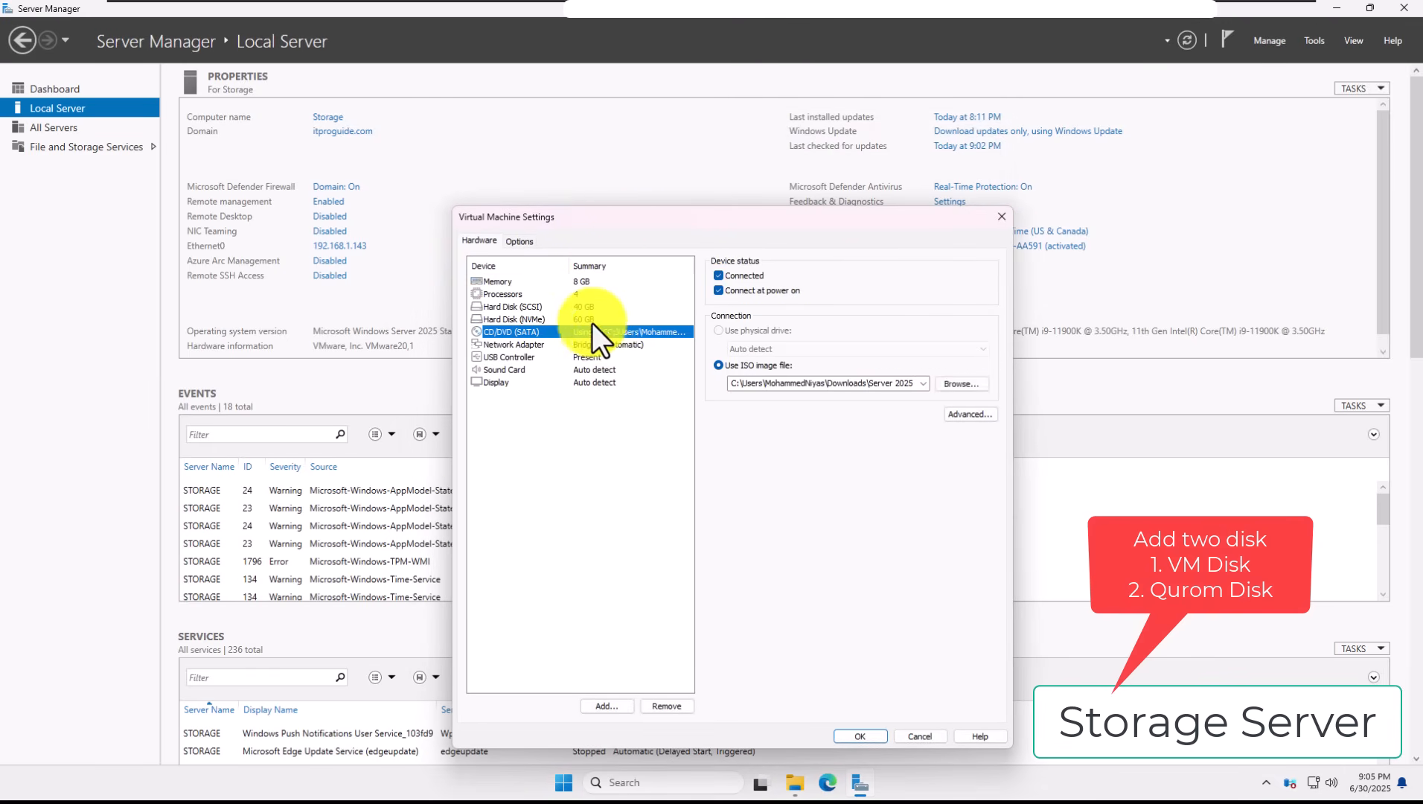
left_click(592, 321)
left_click(587, 308)
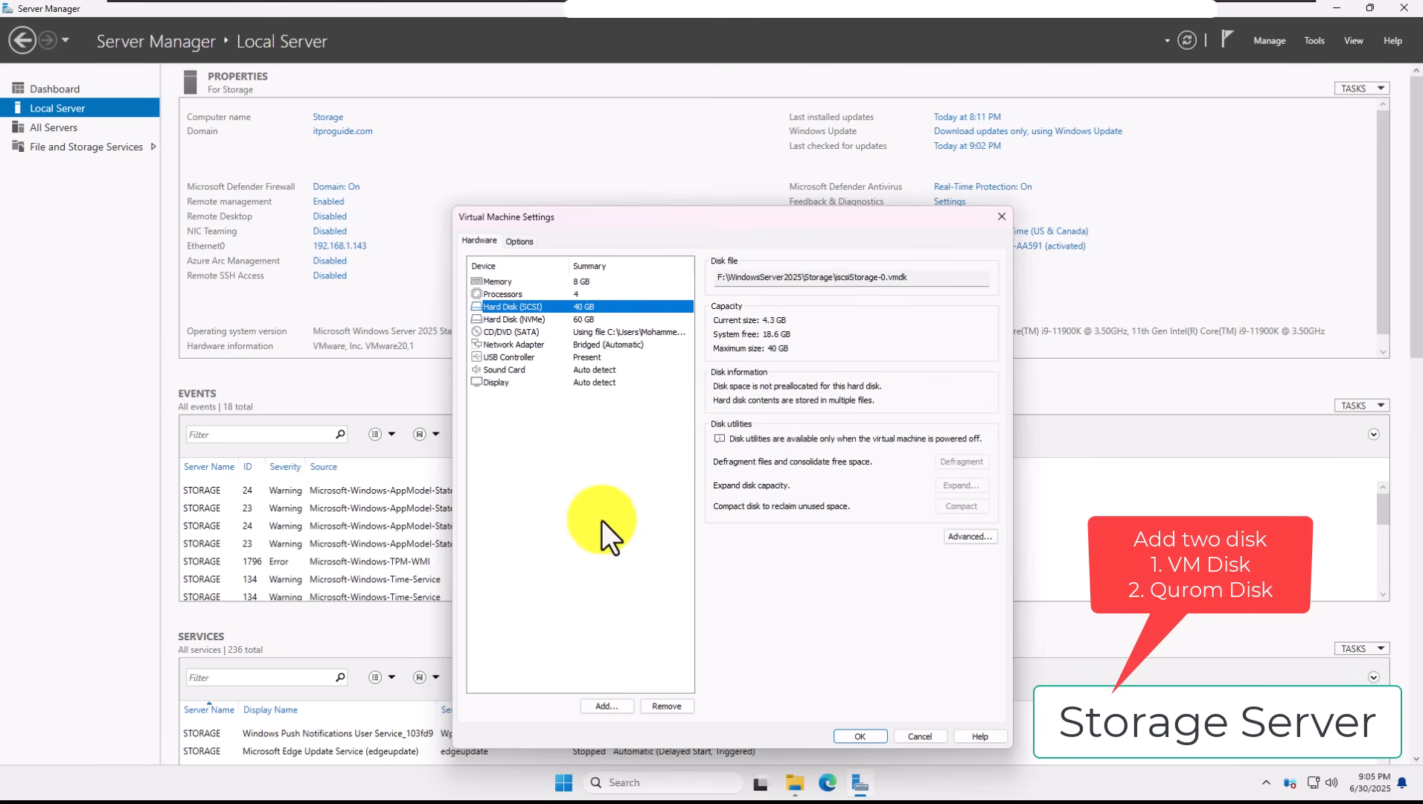
Step: Add a new 100 GB SCSI virtual disk and save the VM settings
left_click(591, 706)
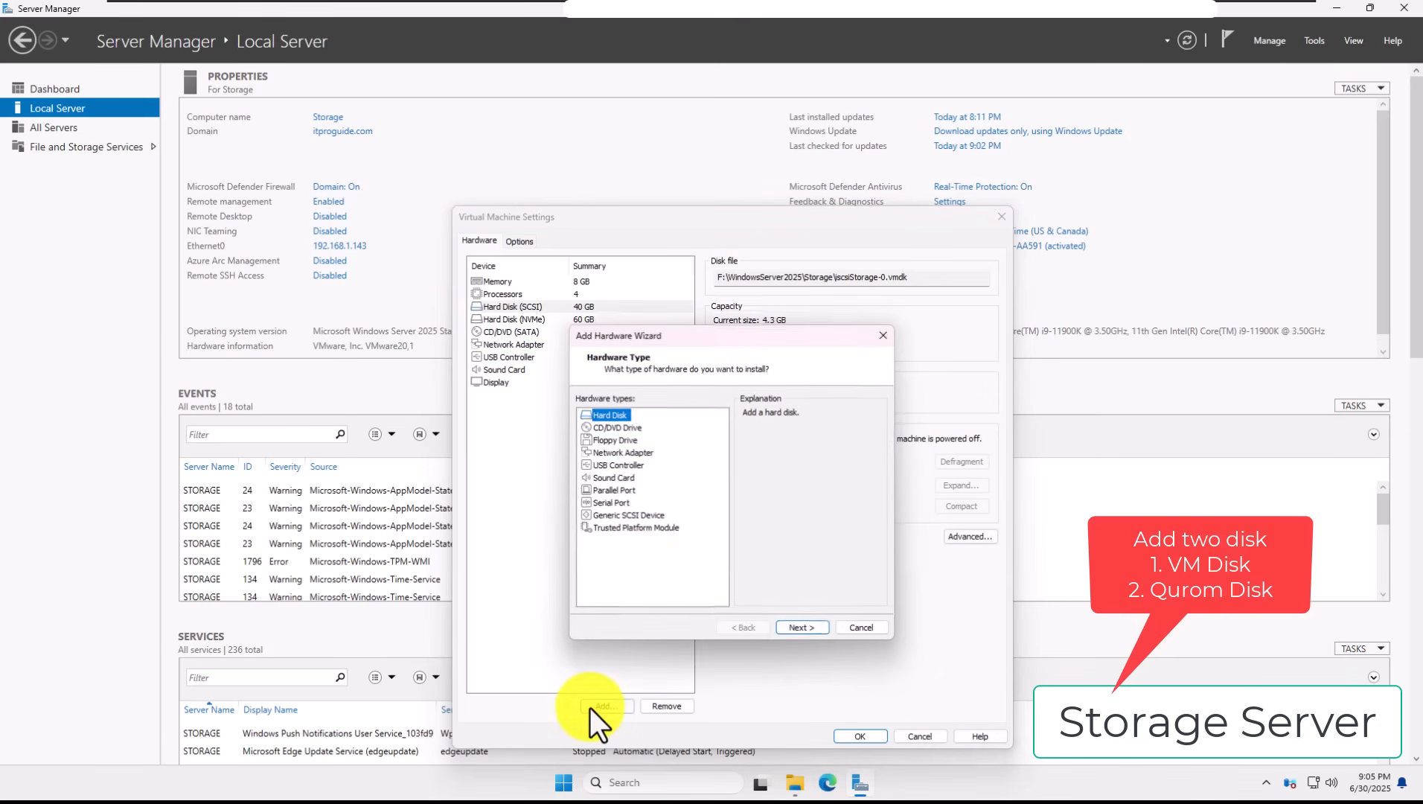
left_click(793, 622)
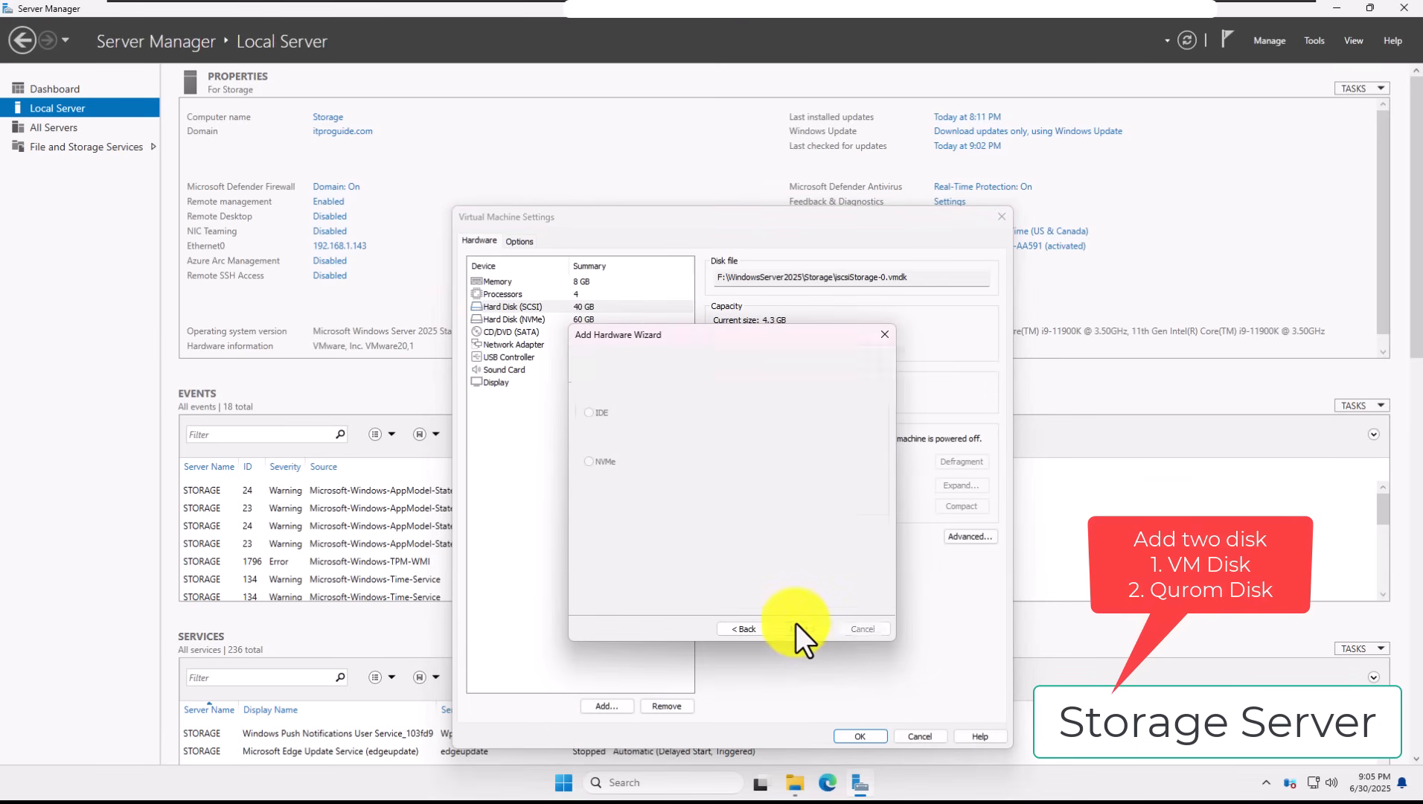
left_click(779, 629)
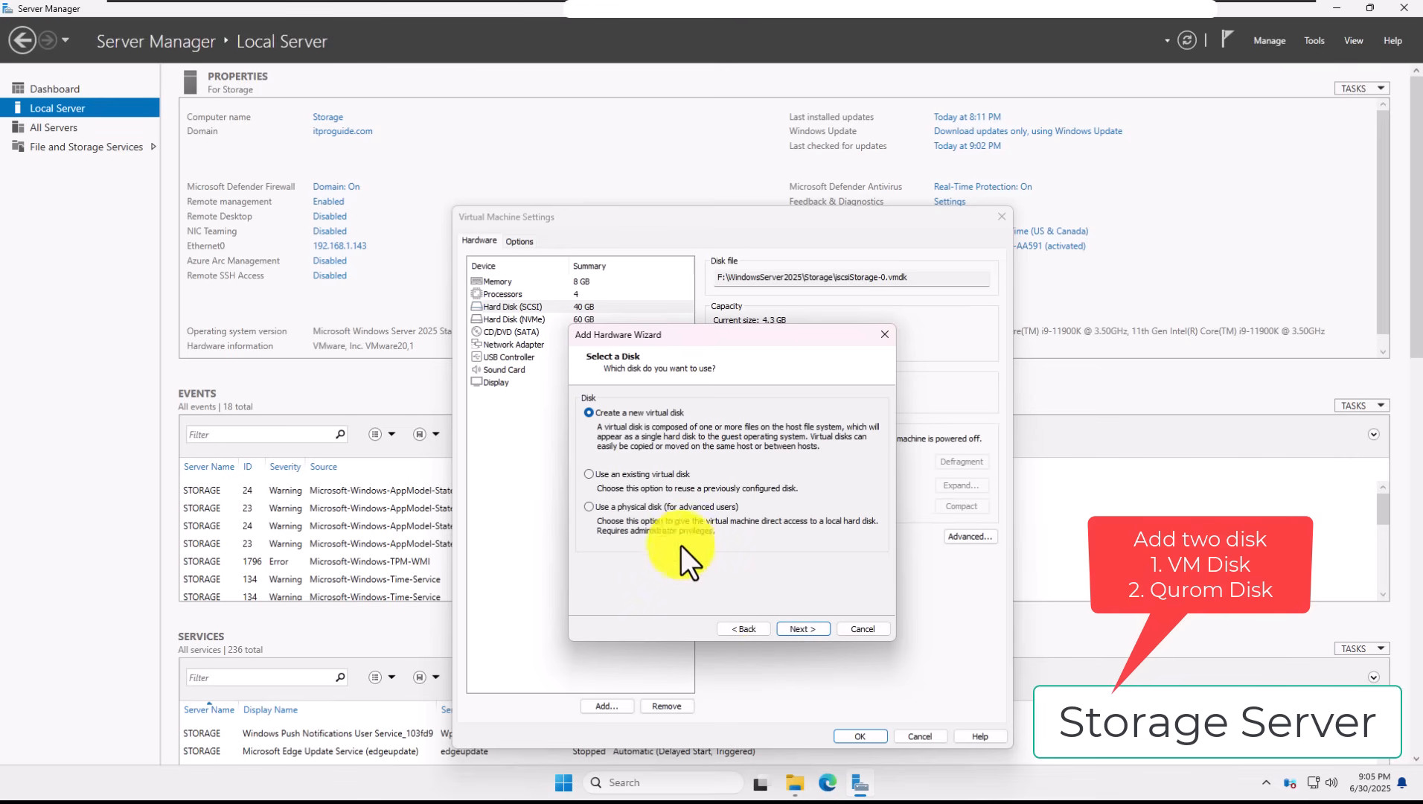
left_click(799, 631)
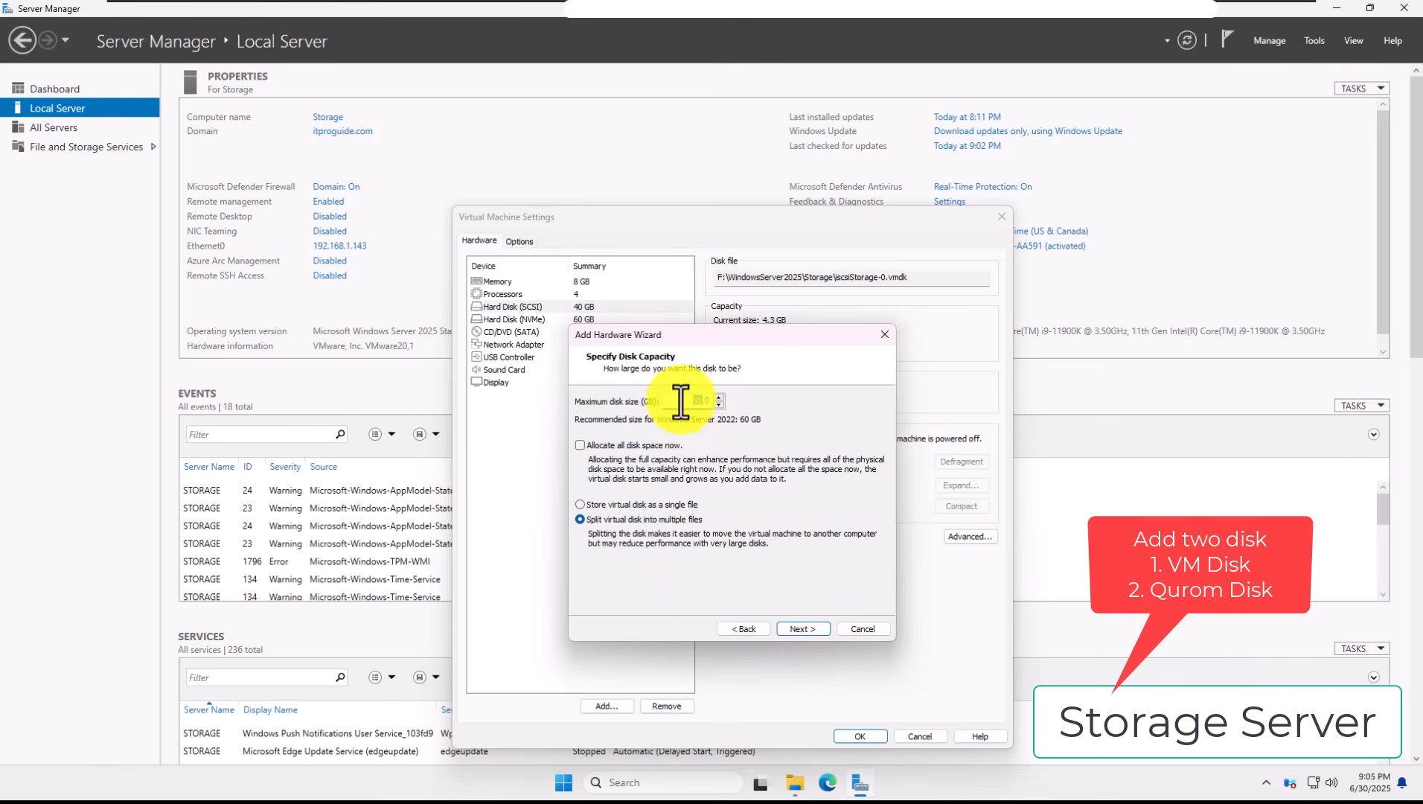
type("100")
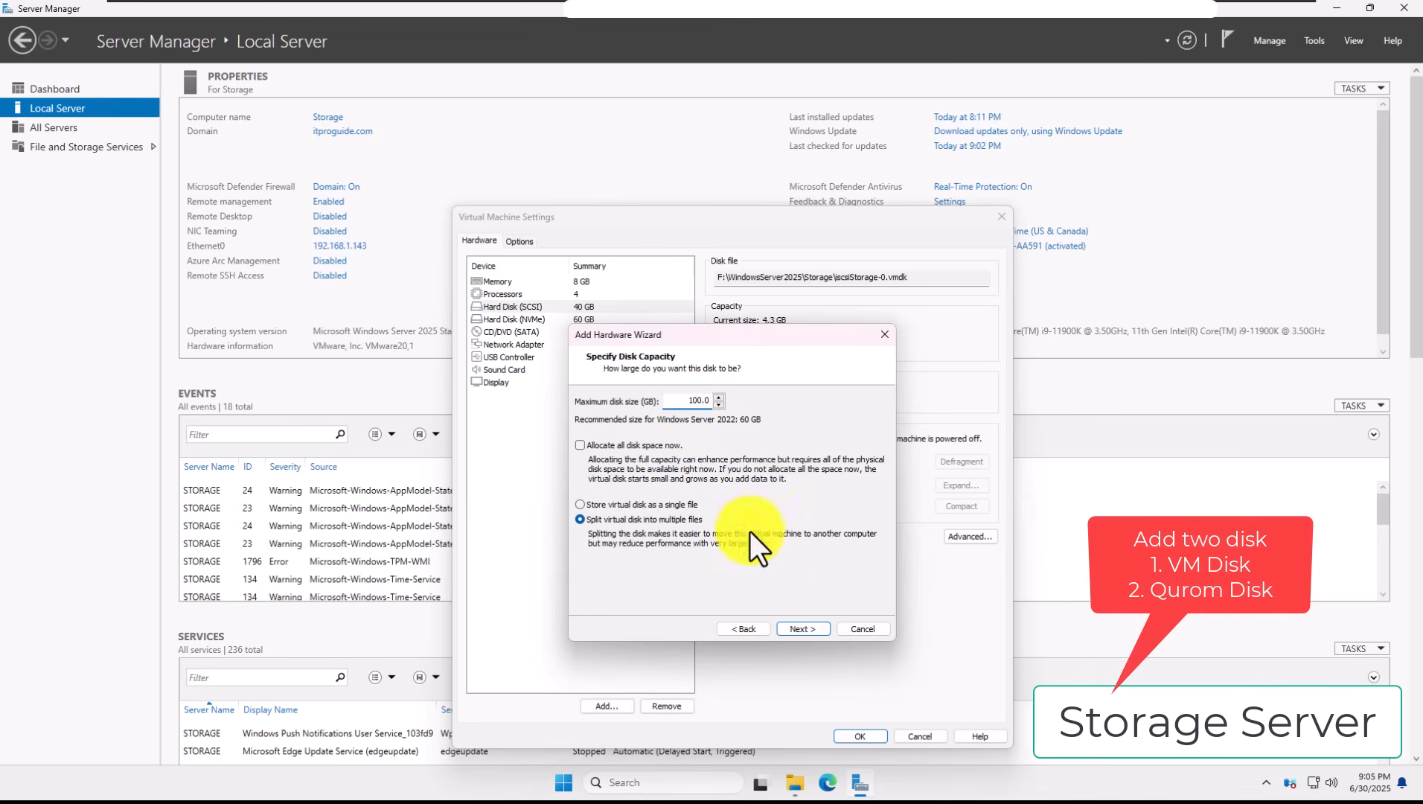
left_click(801, 631)
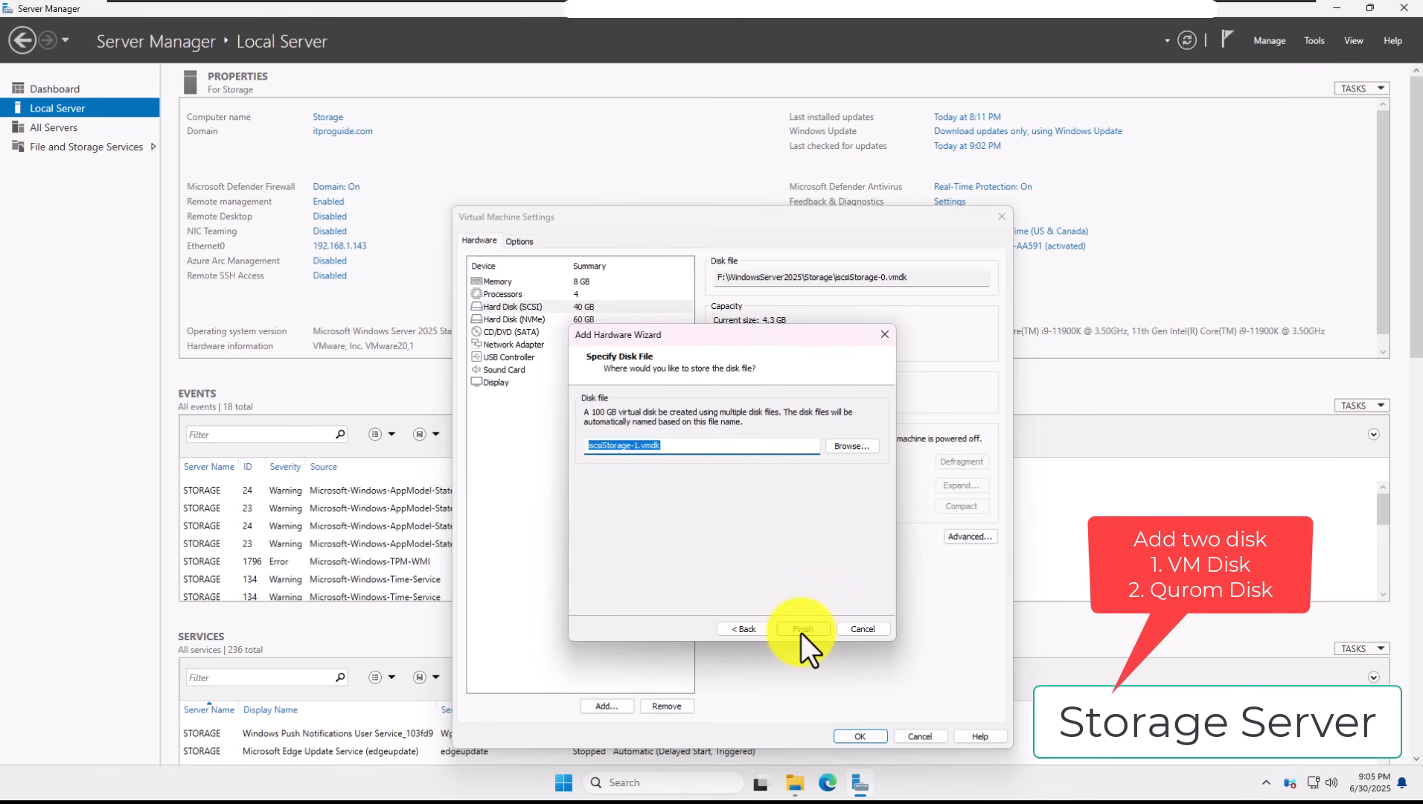
left_click(801, 630)
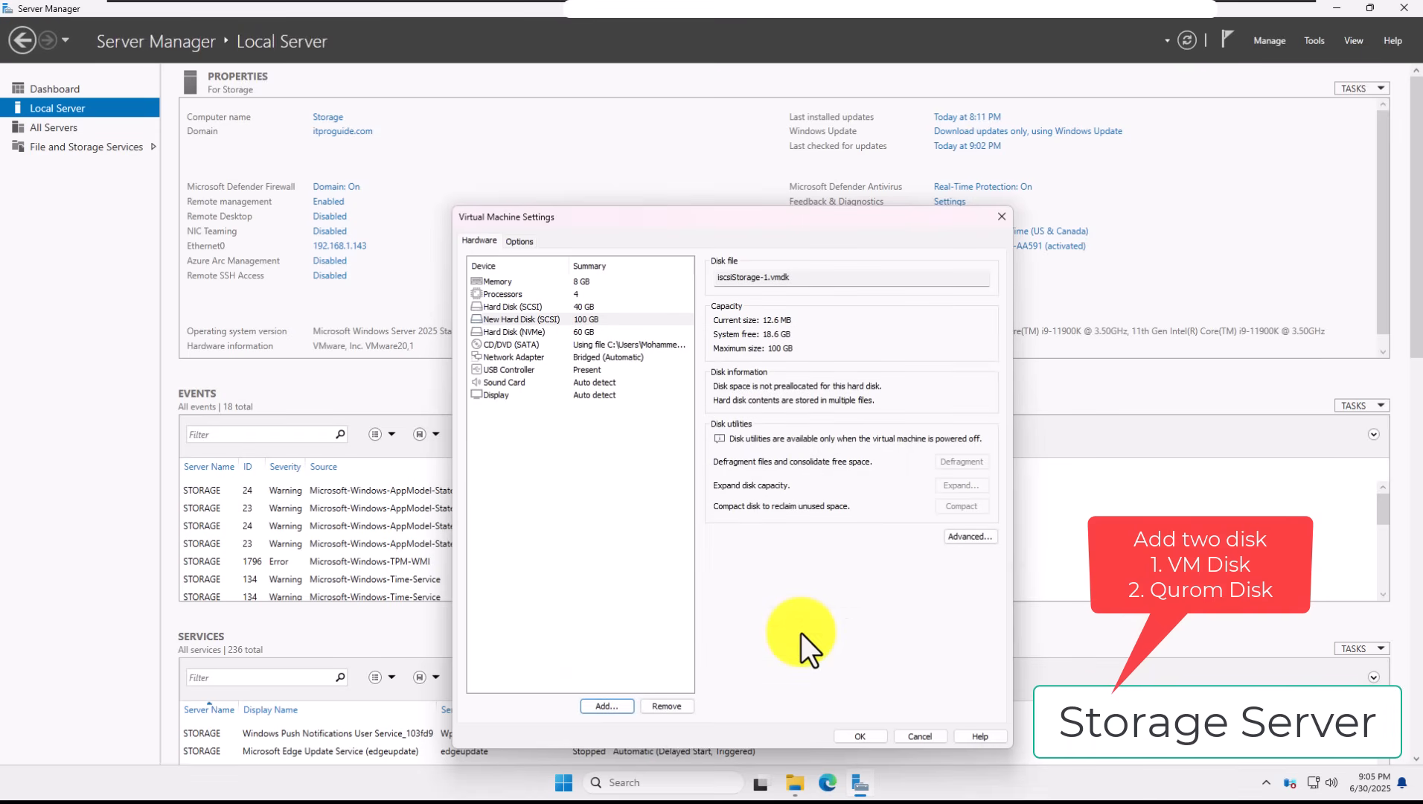
left_click(848, 732)
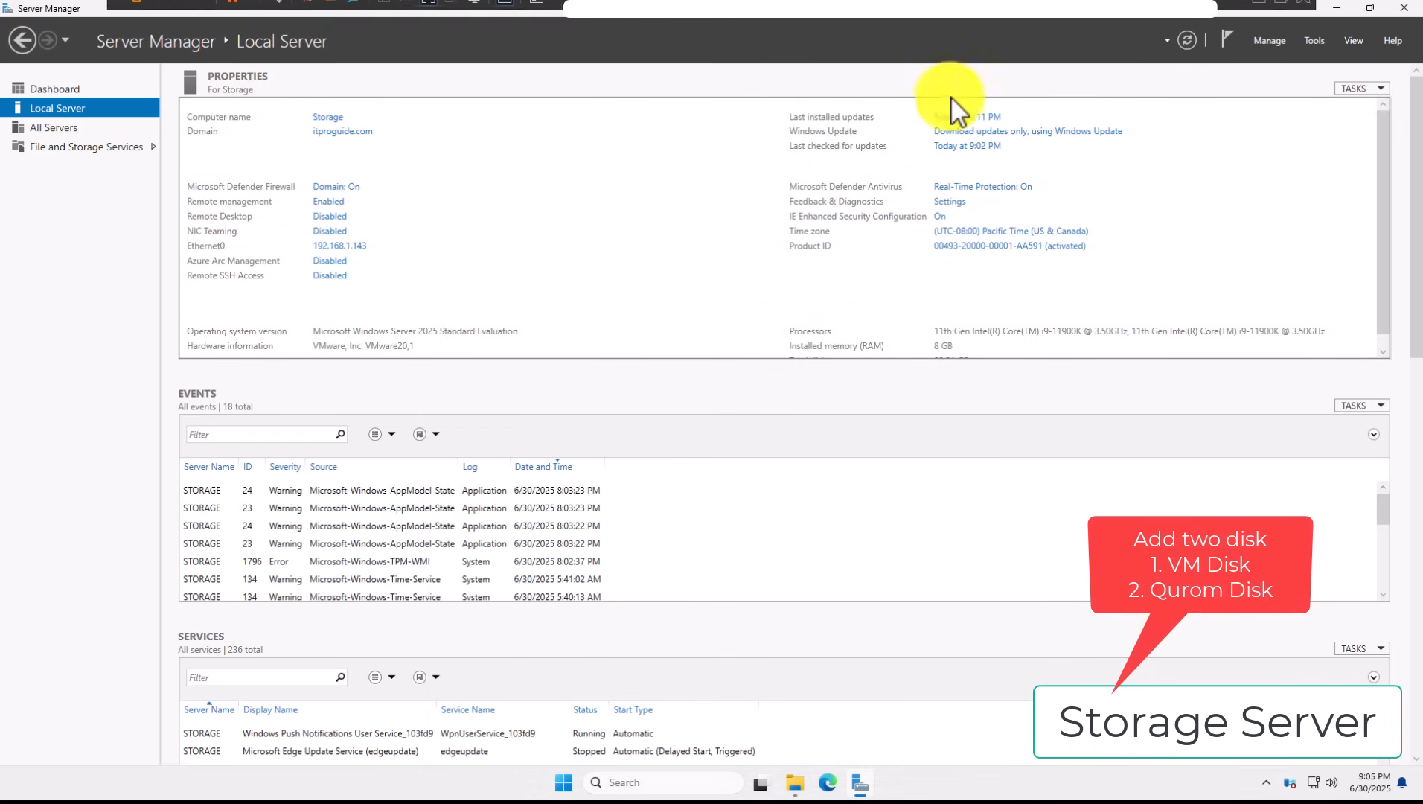
Step: Add a second new SCSI virtual disk of 2 GB, iscsiStorage-2.vmdk, and save the settings
mouse_move(454, 0)
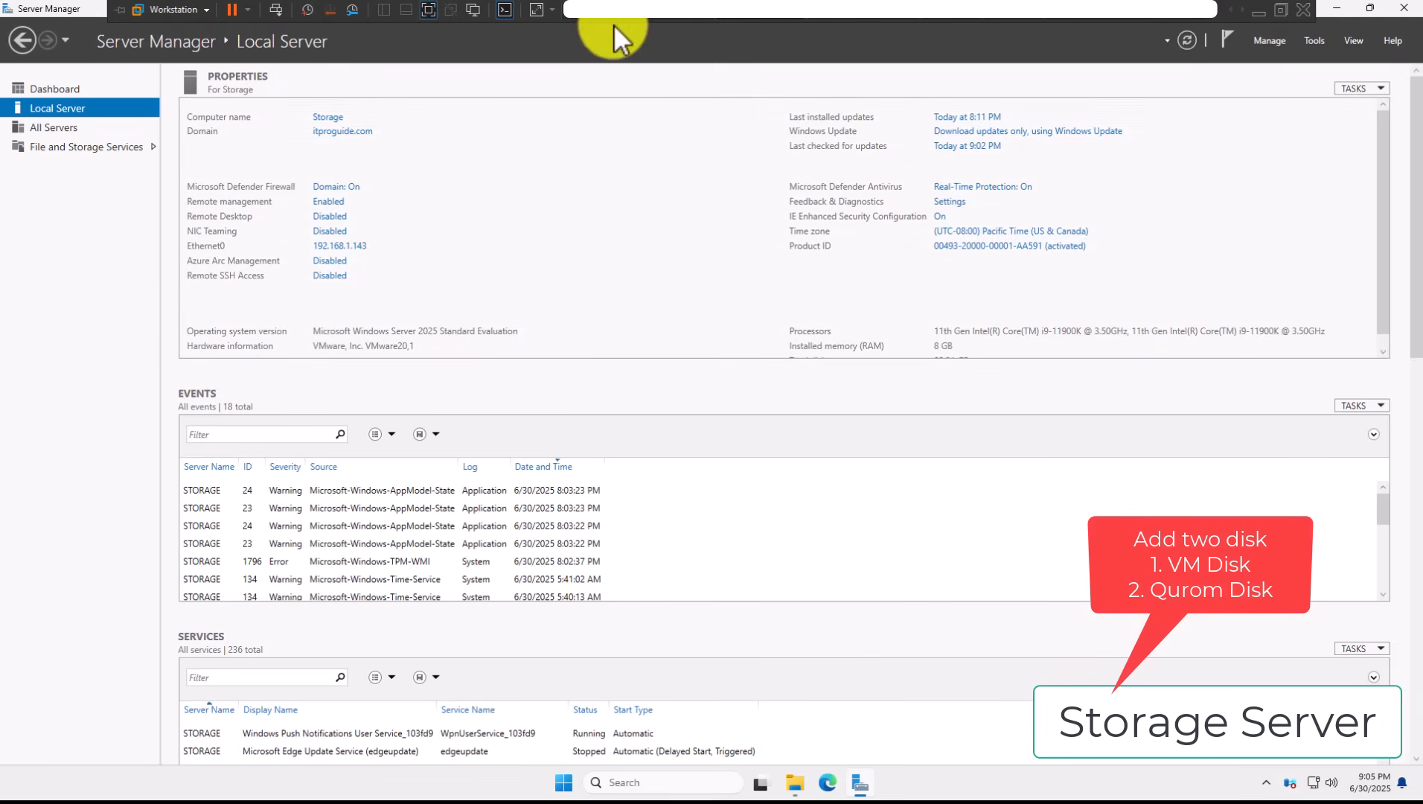
left_click(747, 19)
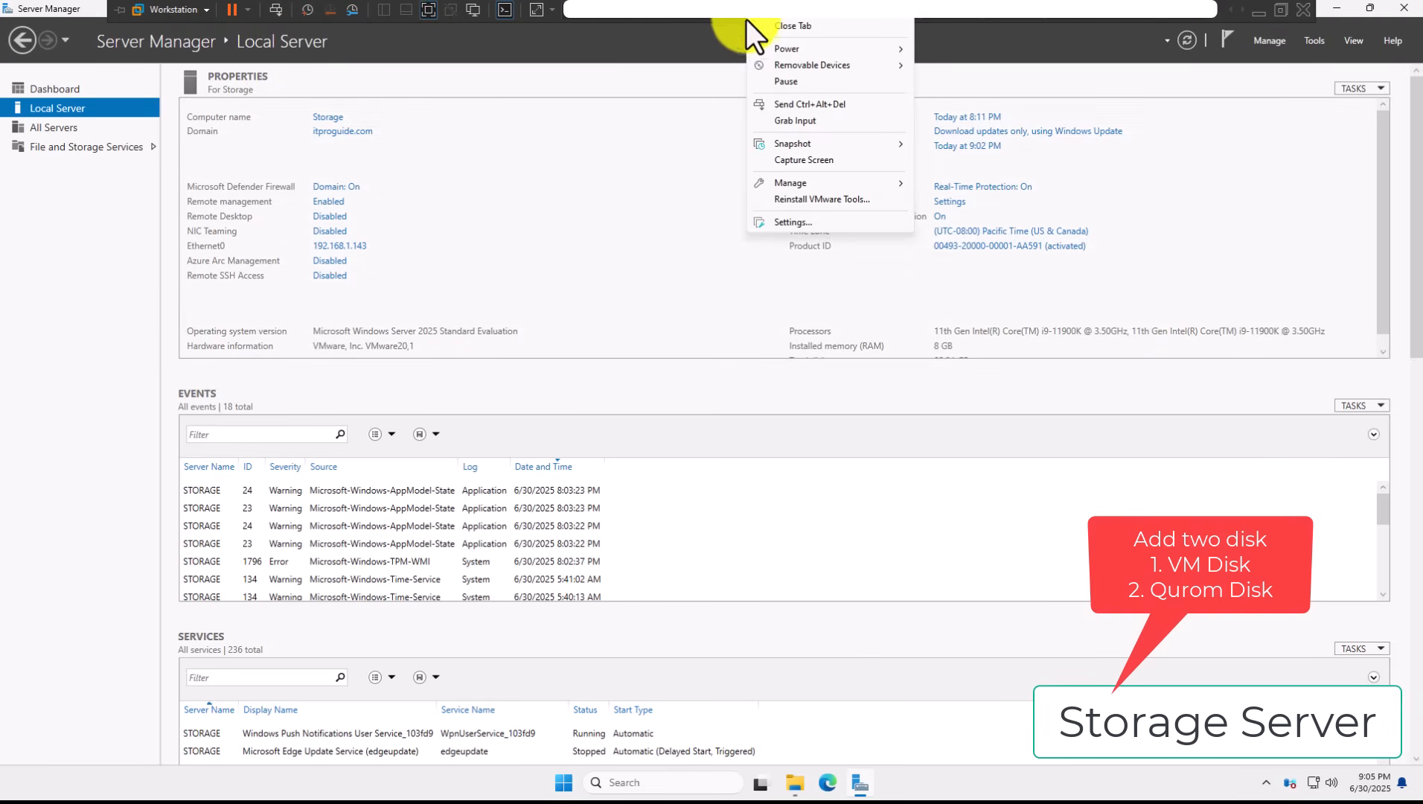
left_click(775, 222)
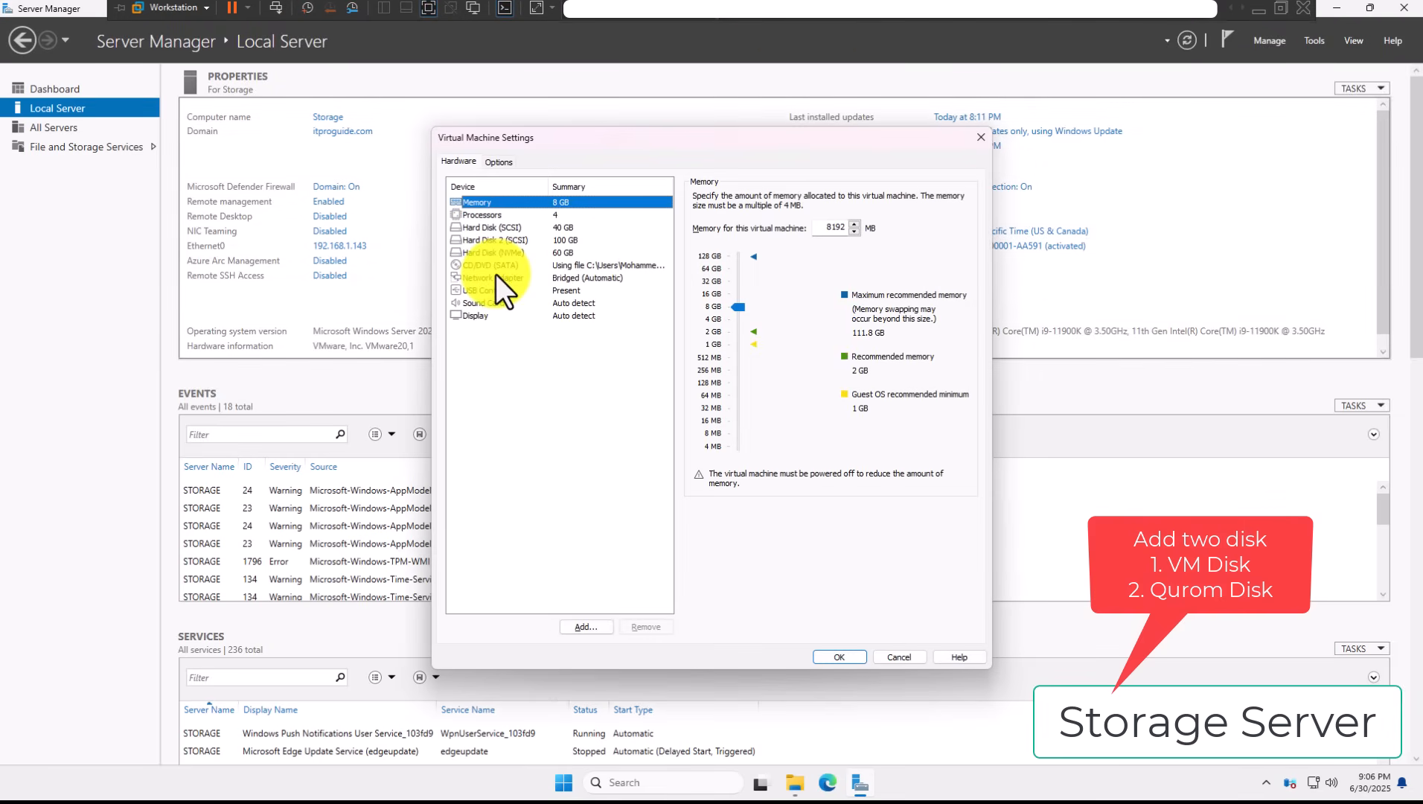
left_click(603, 627)
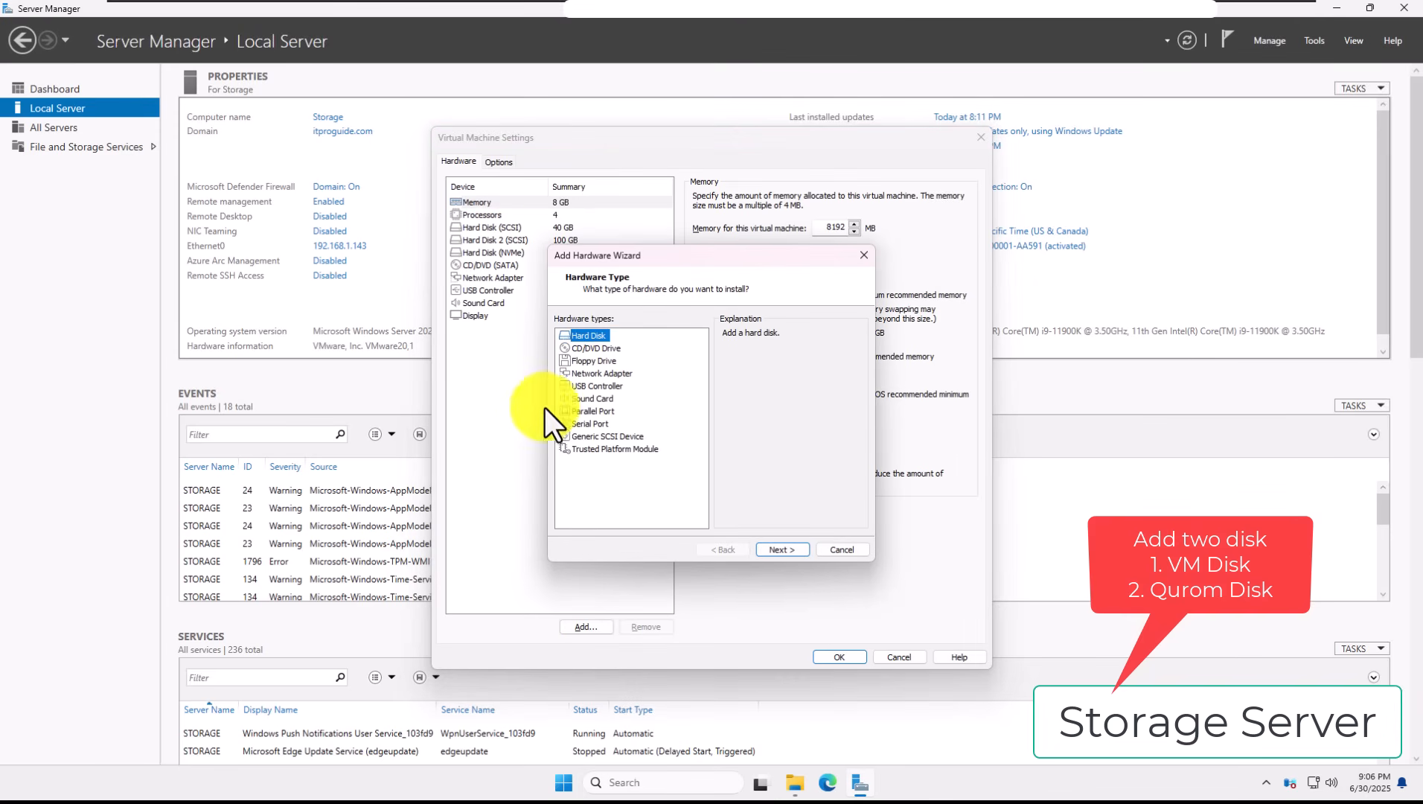
left_click(762, 550)
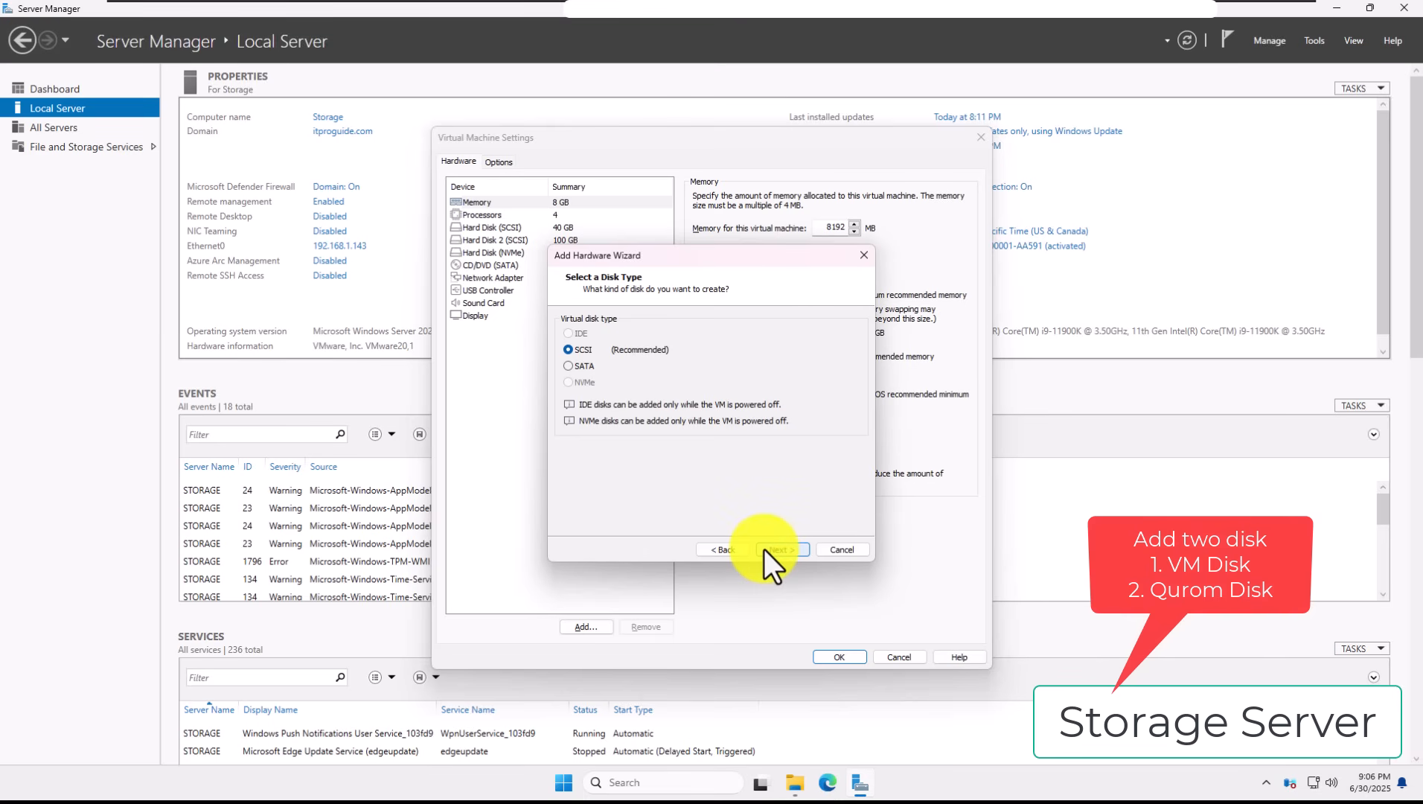
left_click(764, 549)
left_click(764, 549)
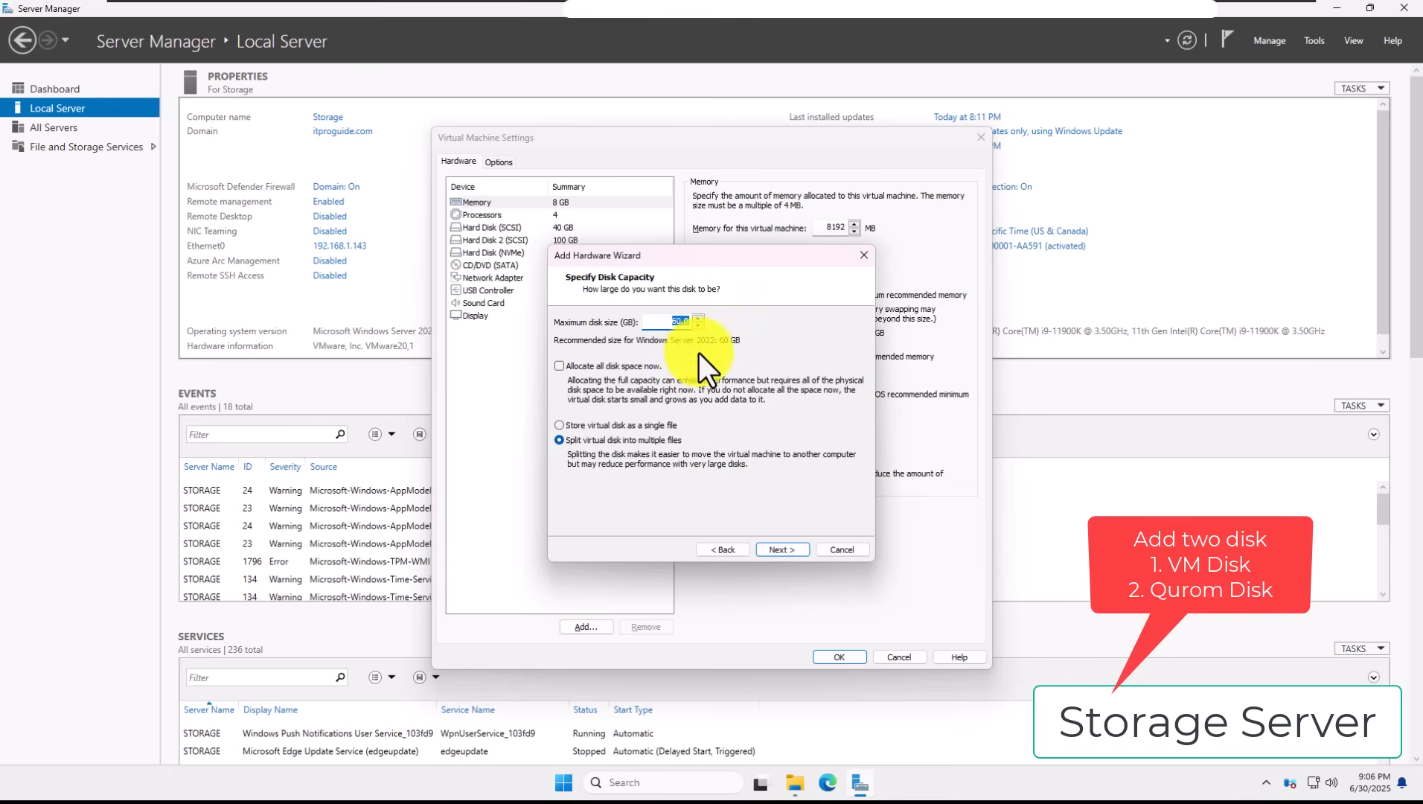
double_click(680, 327)
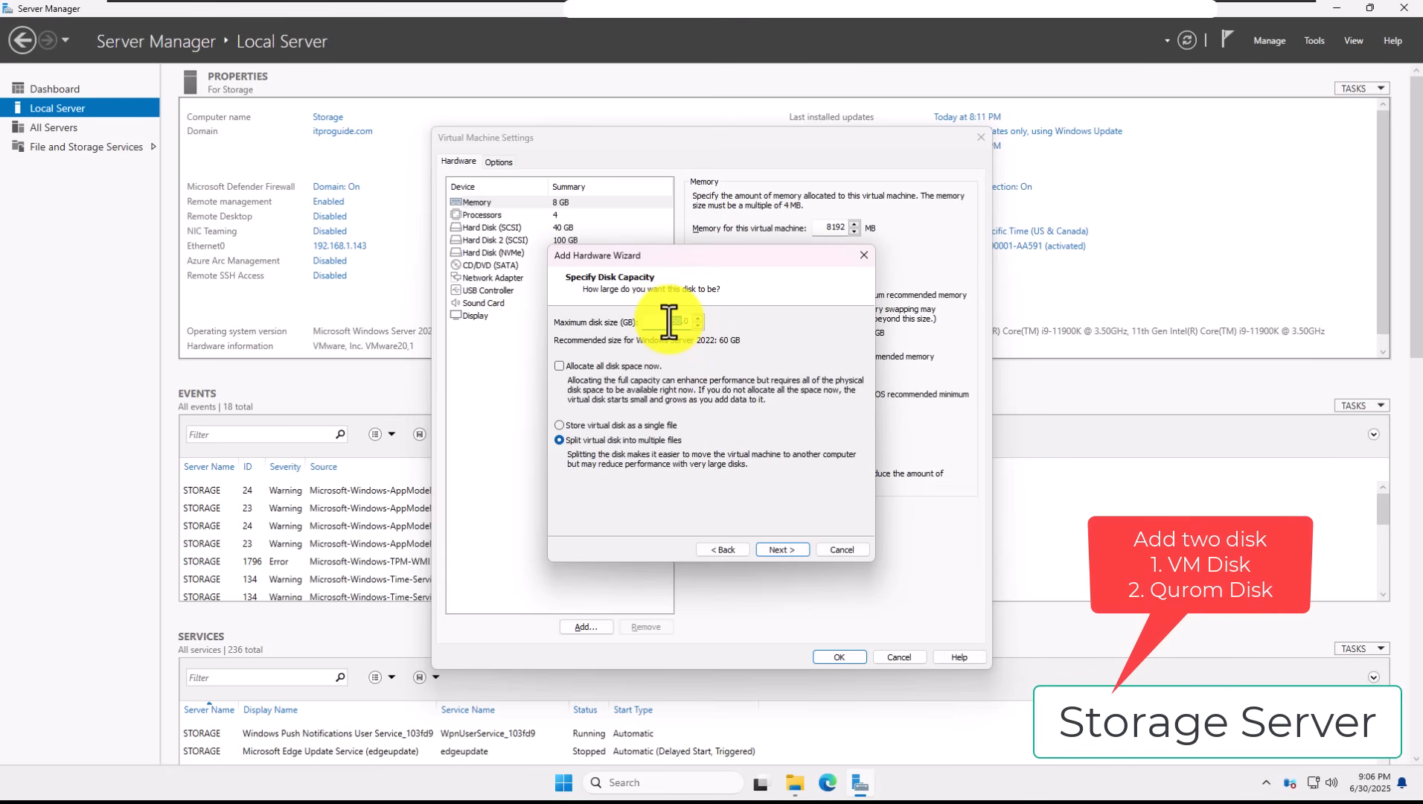
type("2")
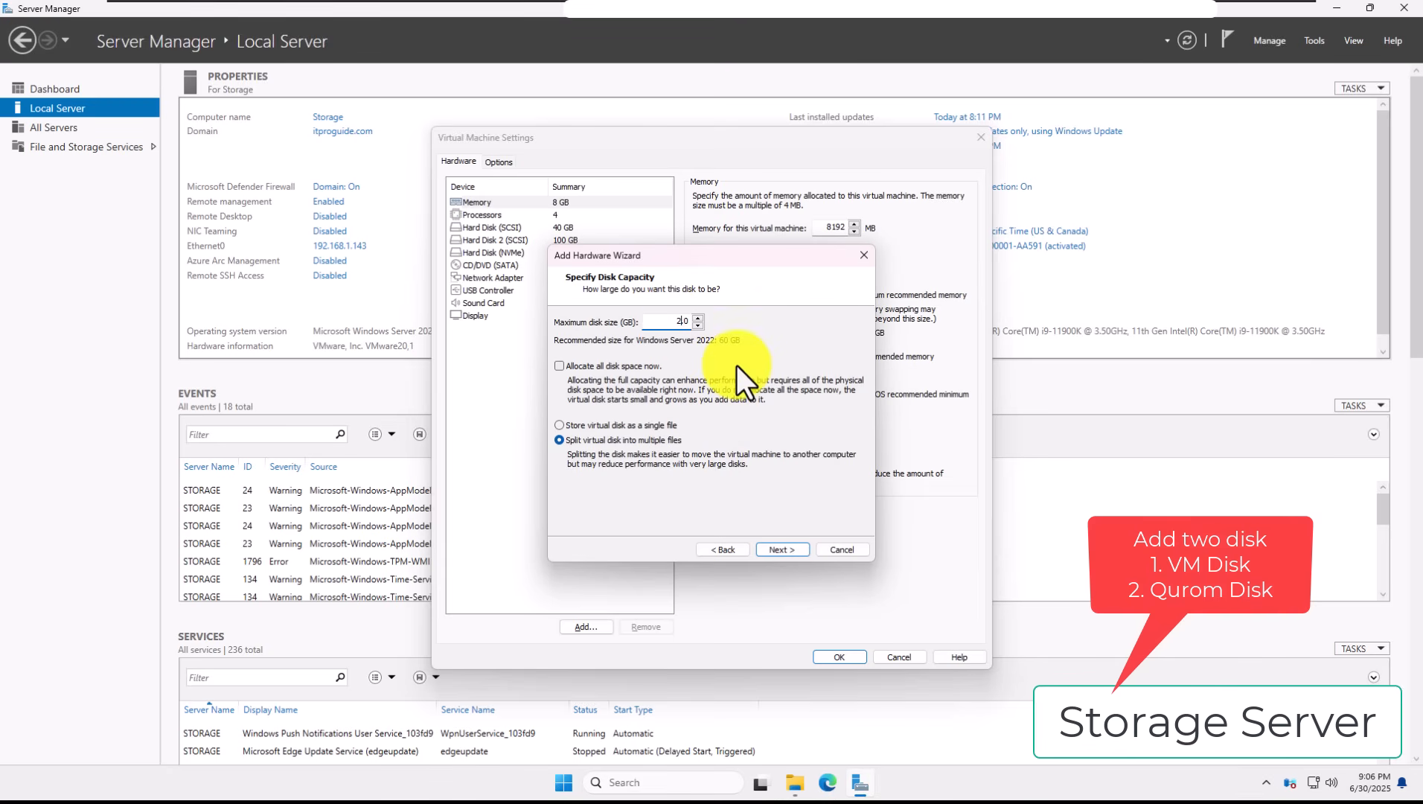
left_click(775, 549)
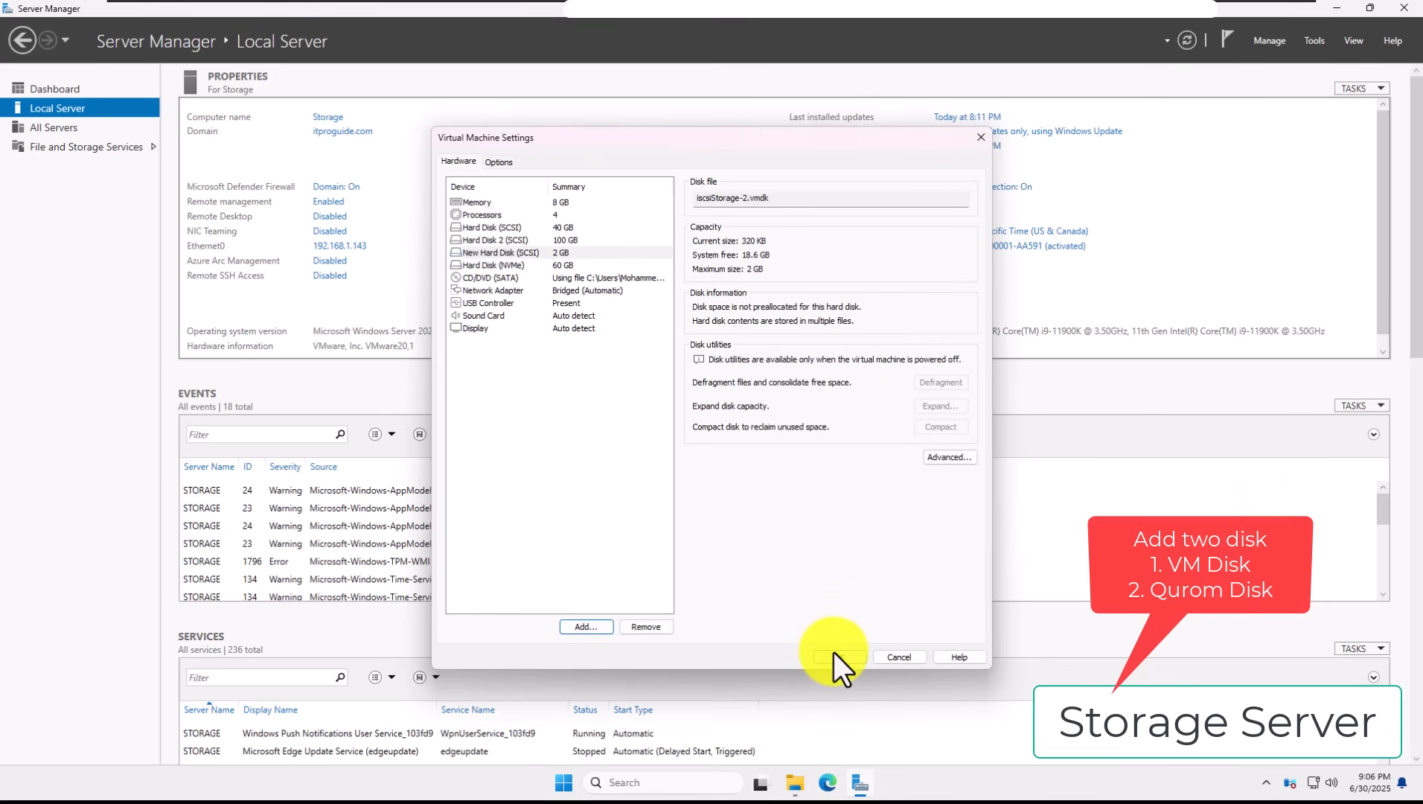
left_click(835, 655)
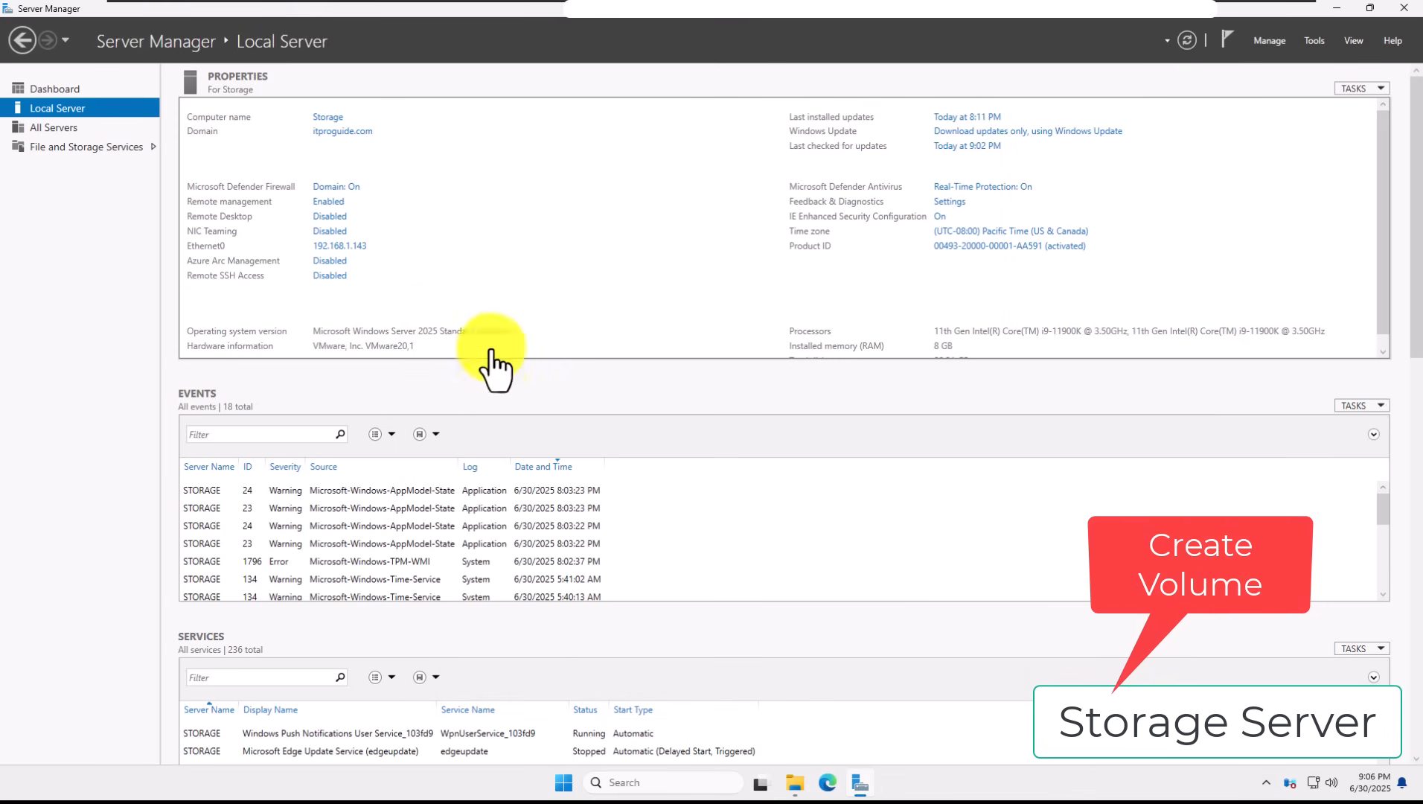
Step: Open the Disks list under File and Storage Services and bring the 2 GB disk 3 online
left_click(54, 148)
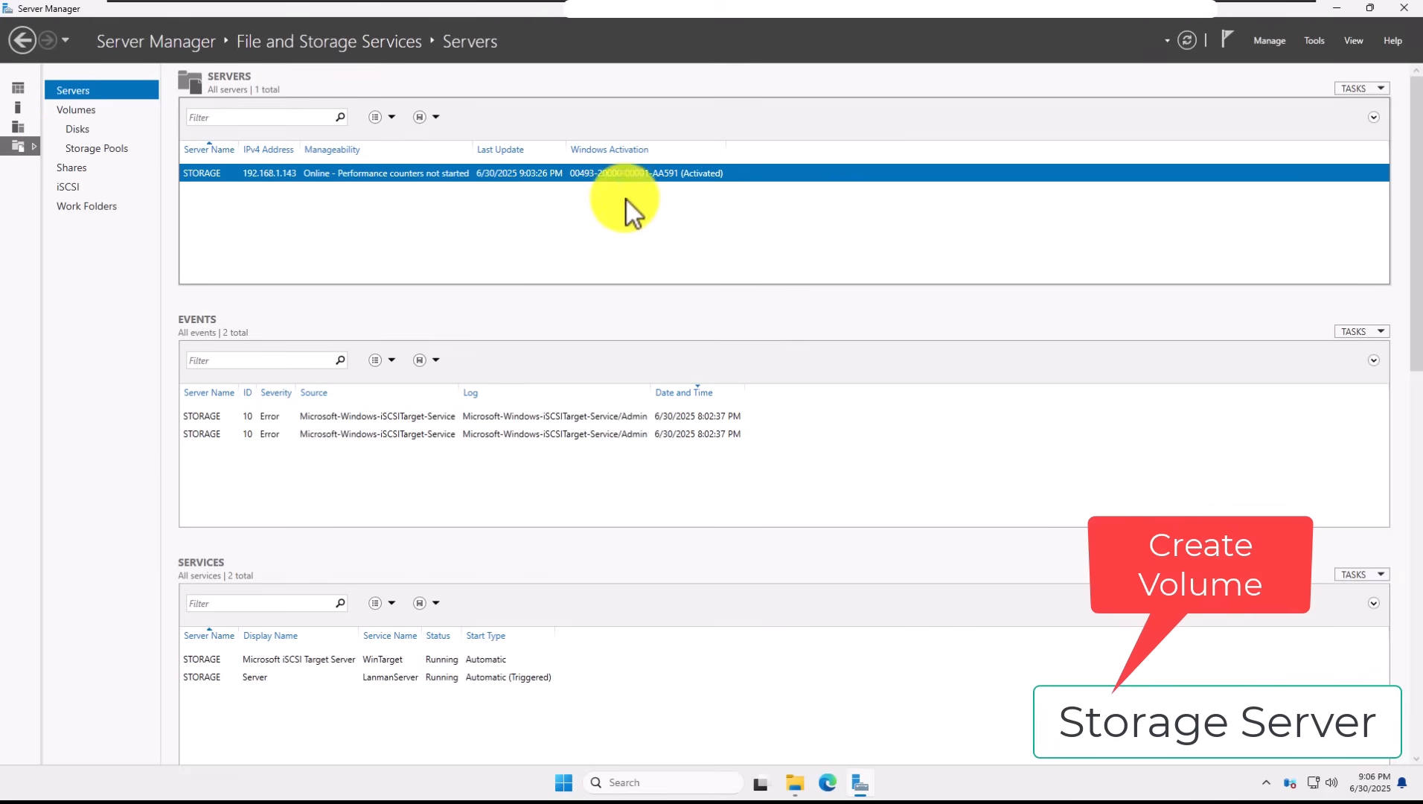
left_click(77, 131)
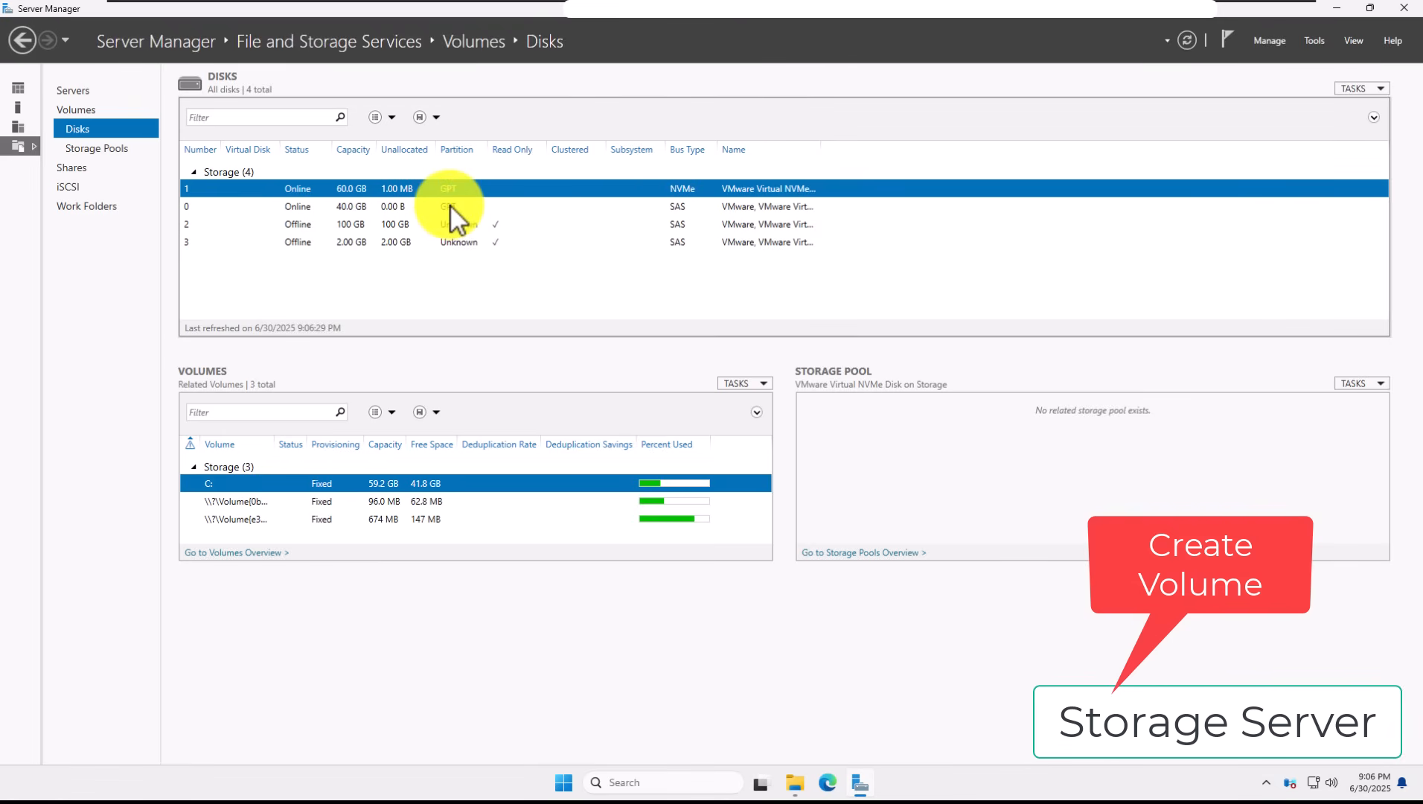
right_click(452, 245)
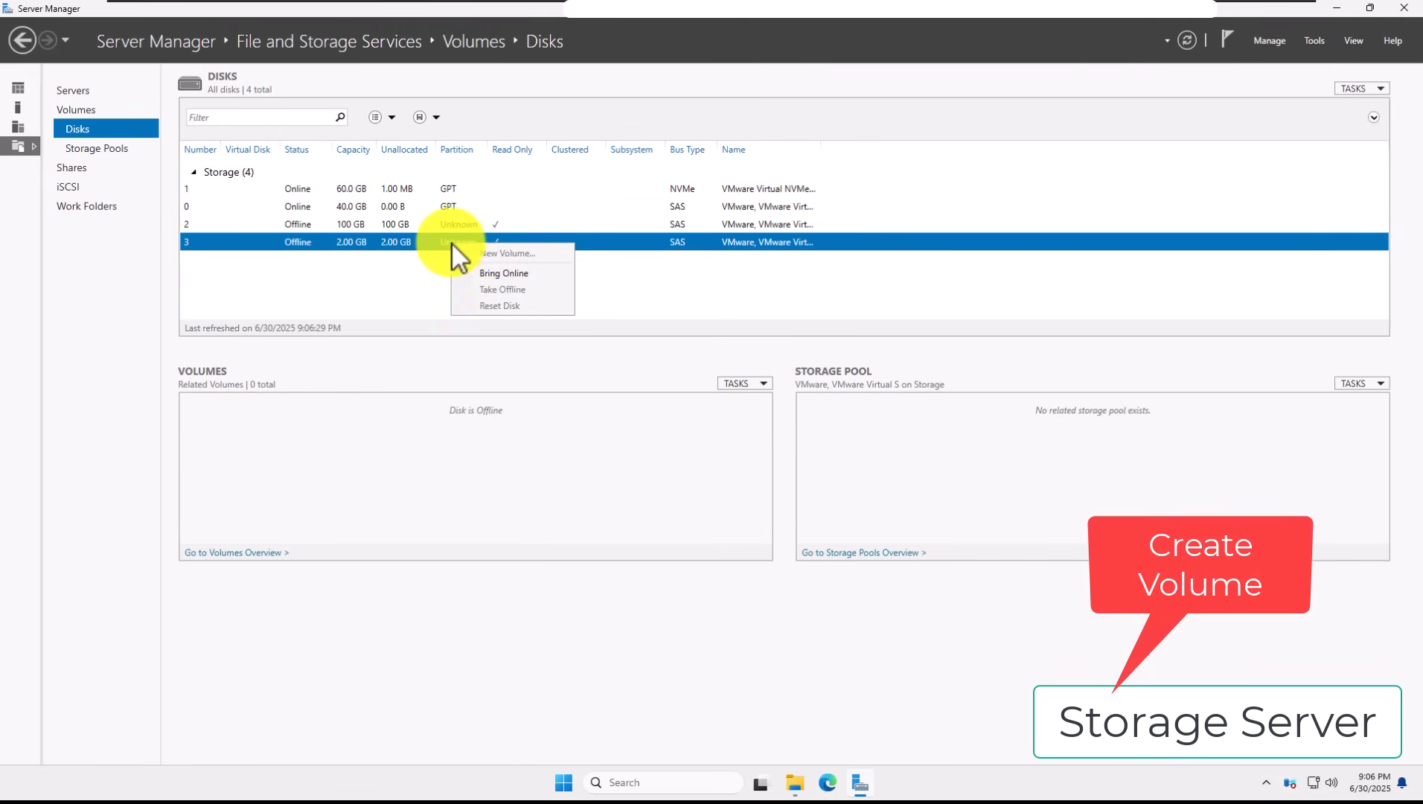
left_click(487, 274)
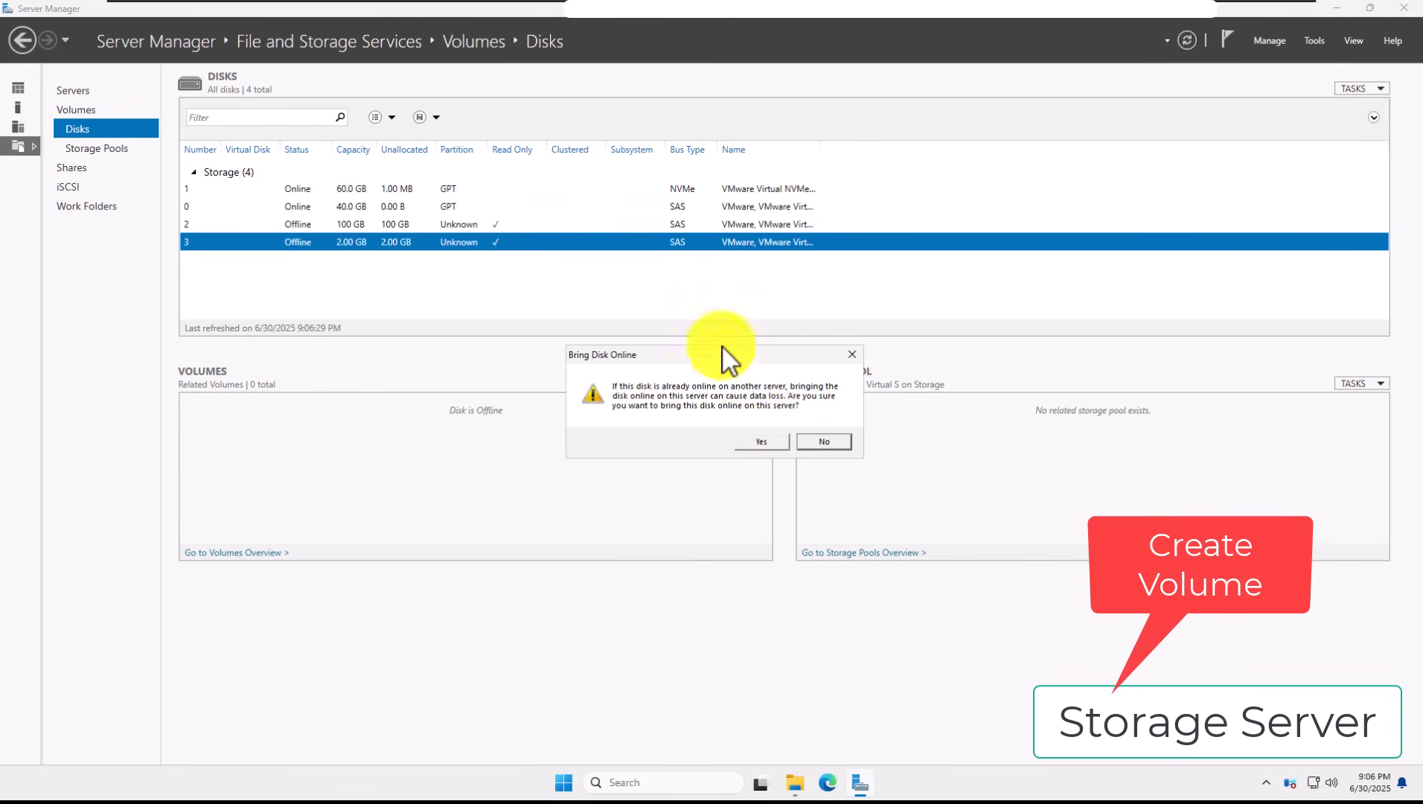
left_click(768, 444)
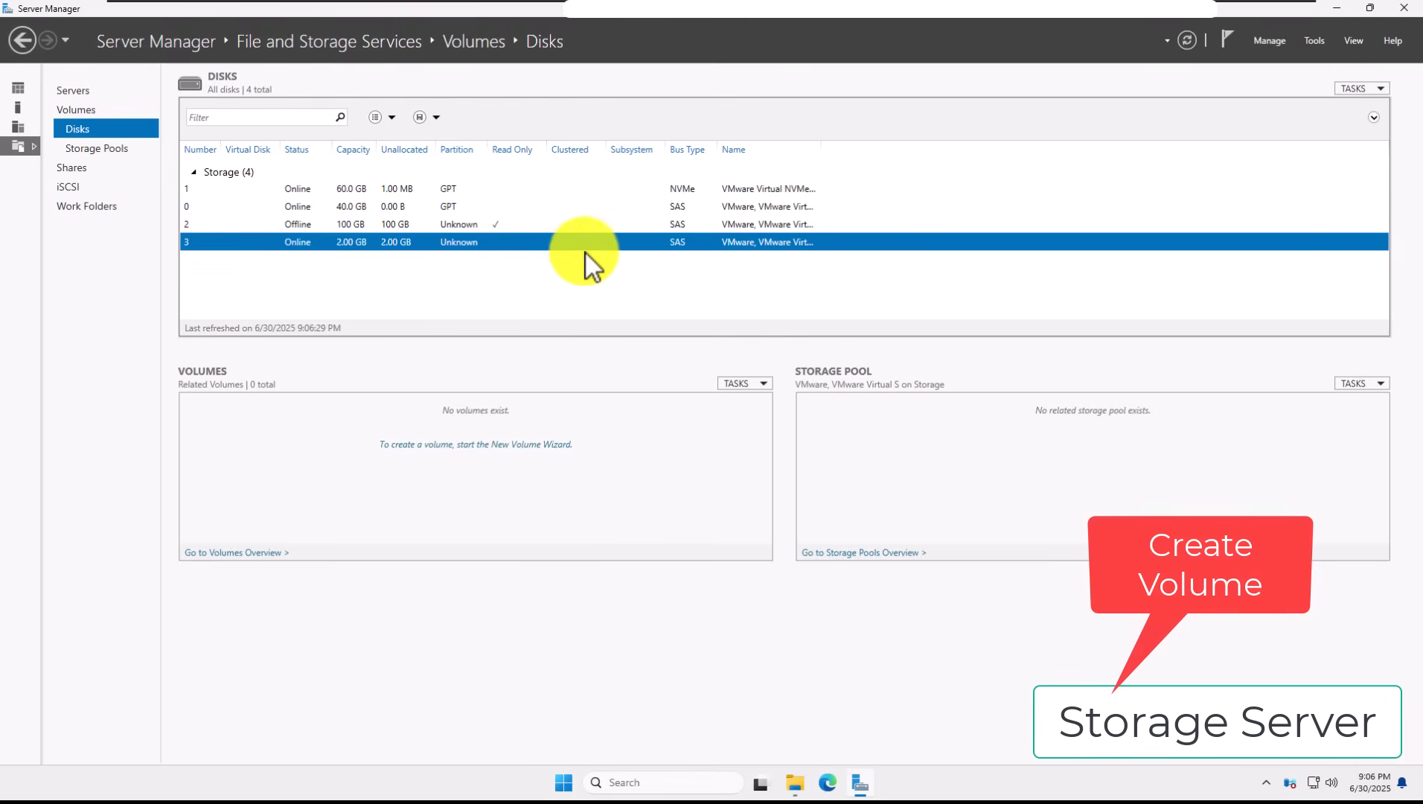
right_click(612, 246)
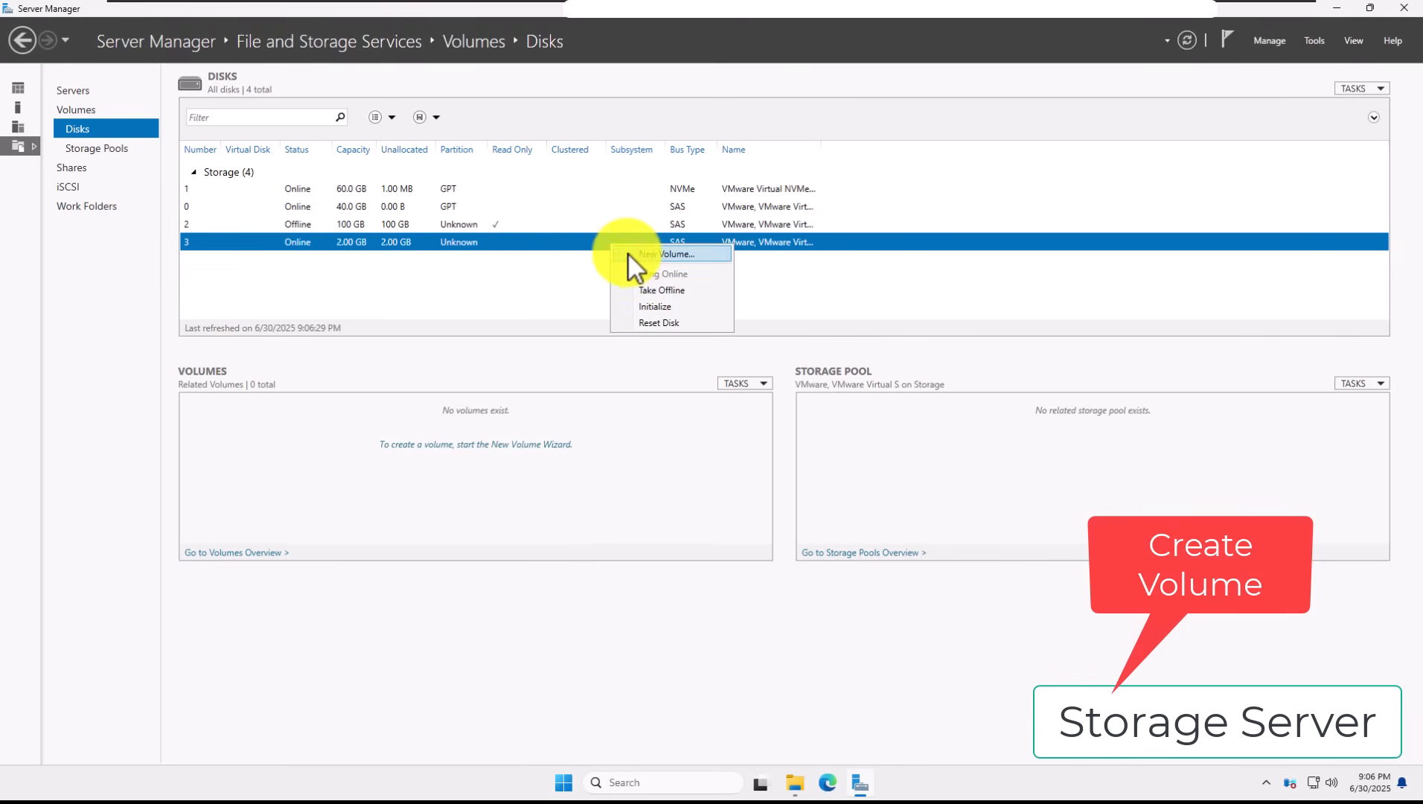
Step: Create a full-size 1.97 GB NTFS volume F: labelled Quorum on GPT-initialized disk 3
left_click(626, 253)
left_click(539, 552)
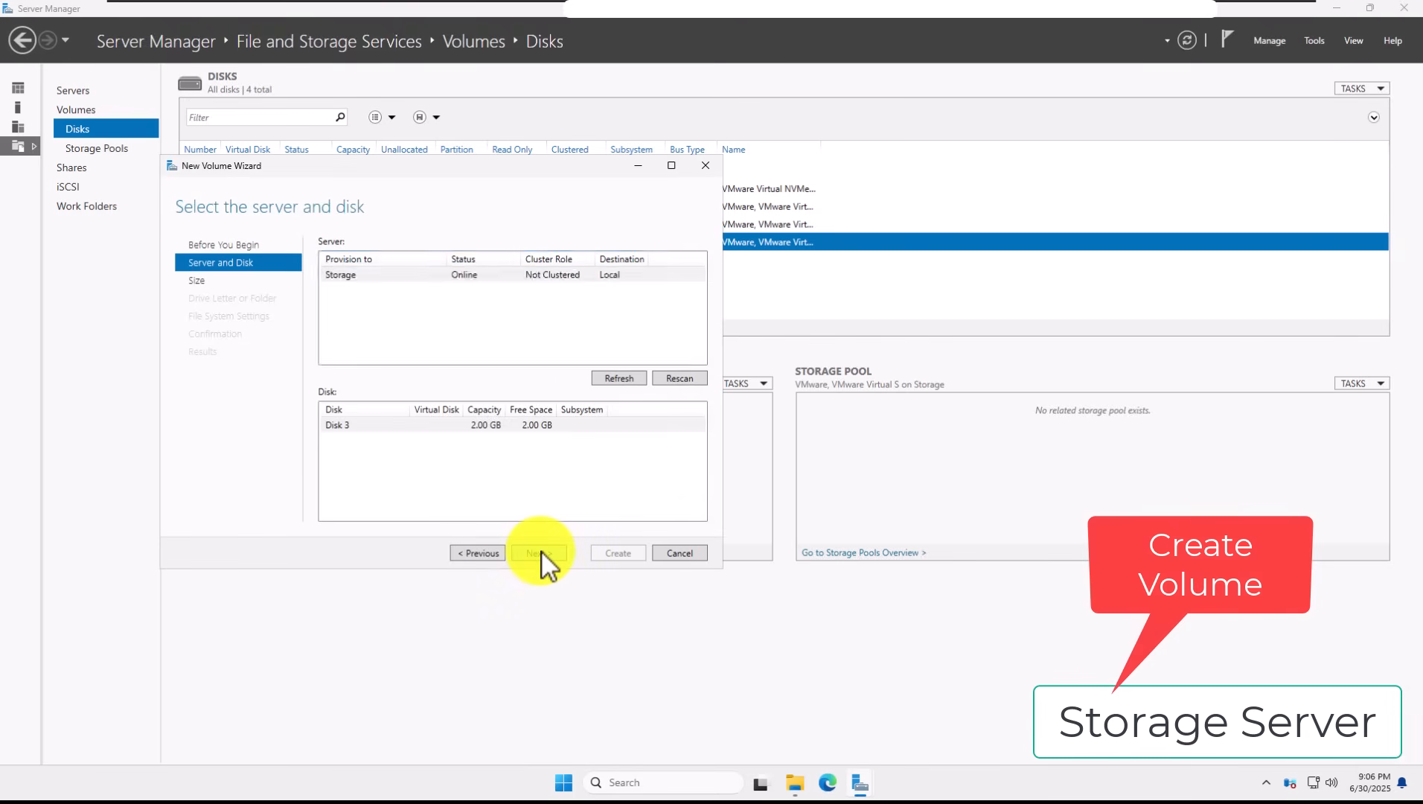
left_click(541, 553)
left_click(765, 440)
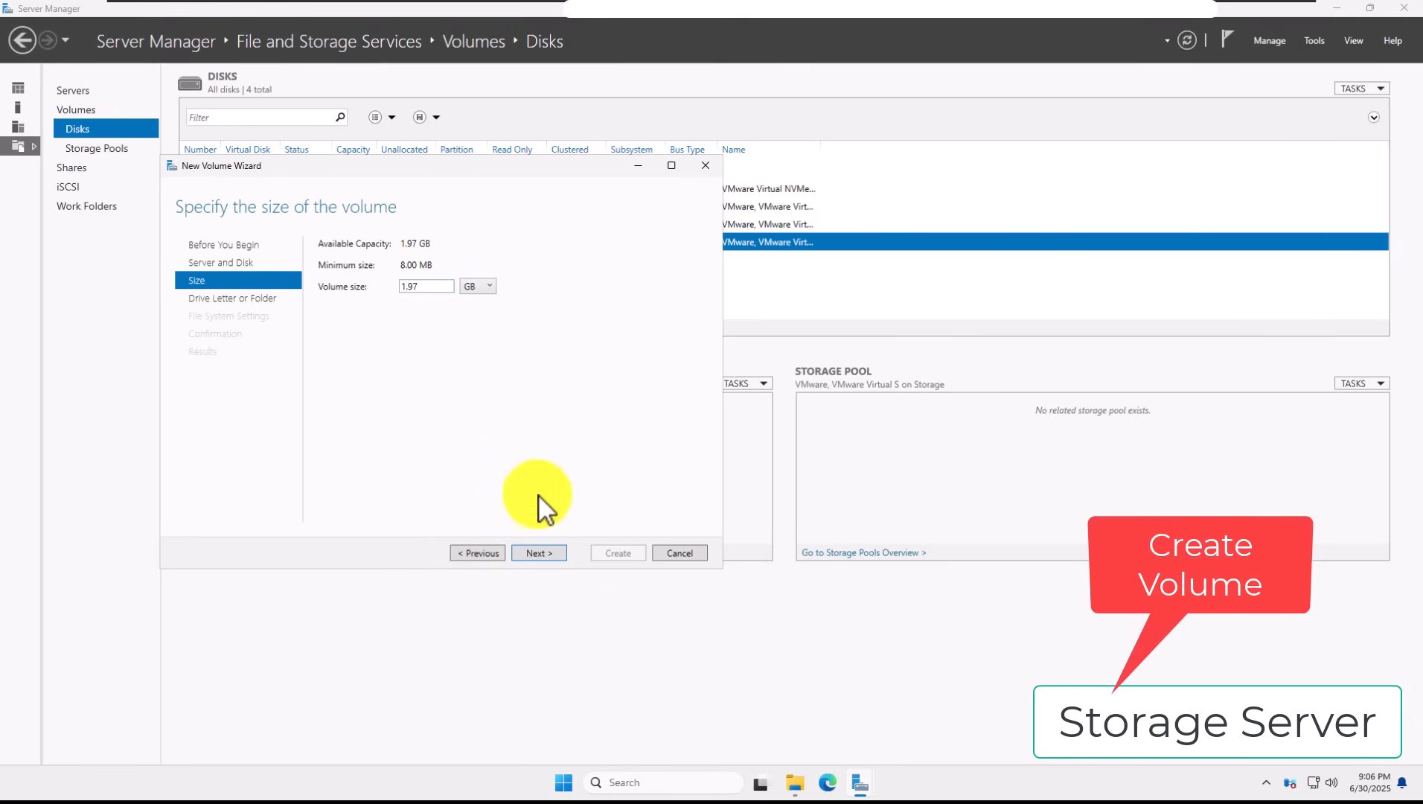
left_click(548, 552)
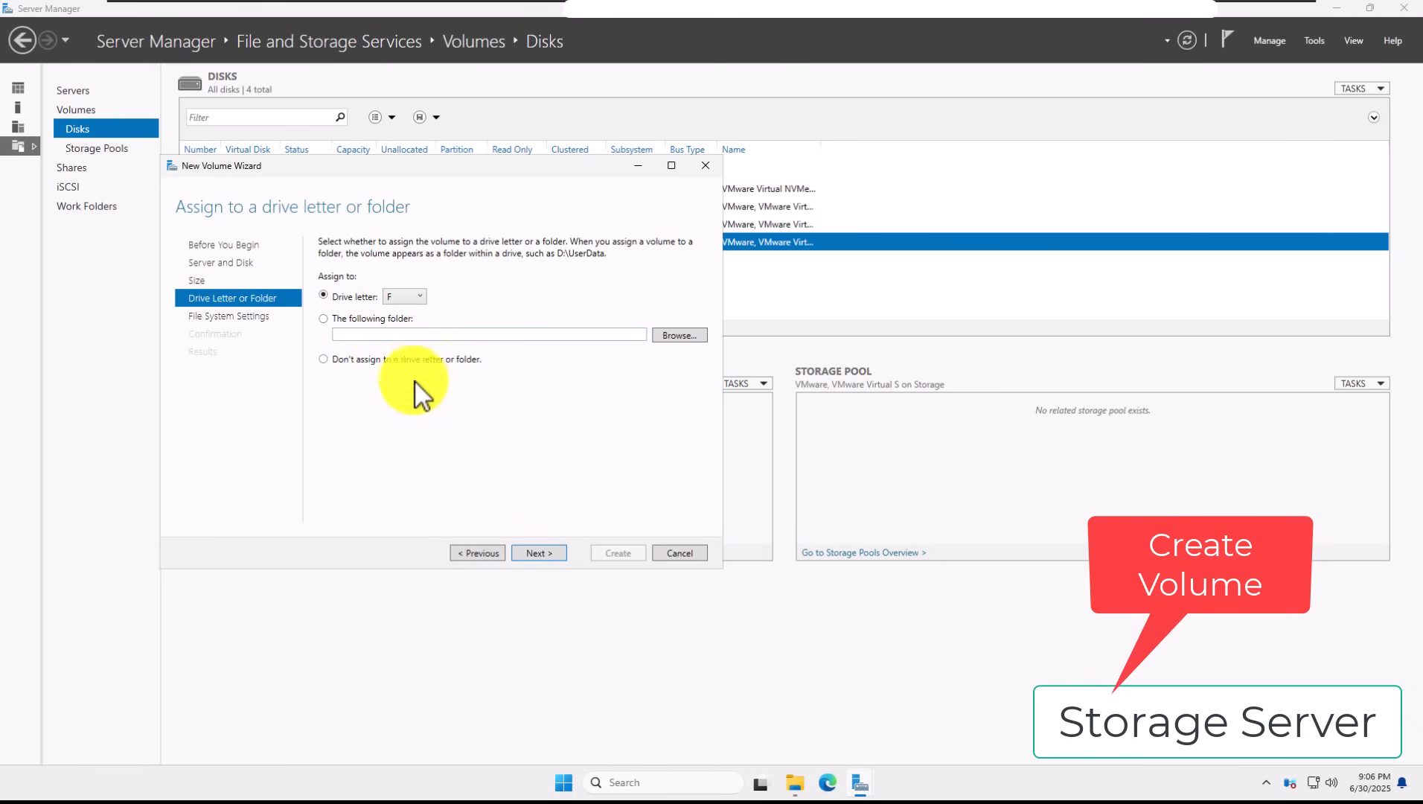
left_click(550, 552)
left_click_drag(470, 294, 410, 294)
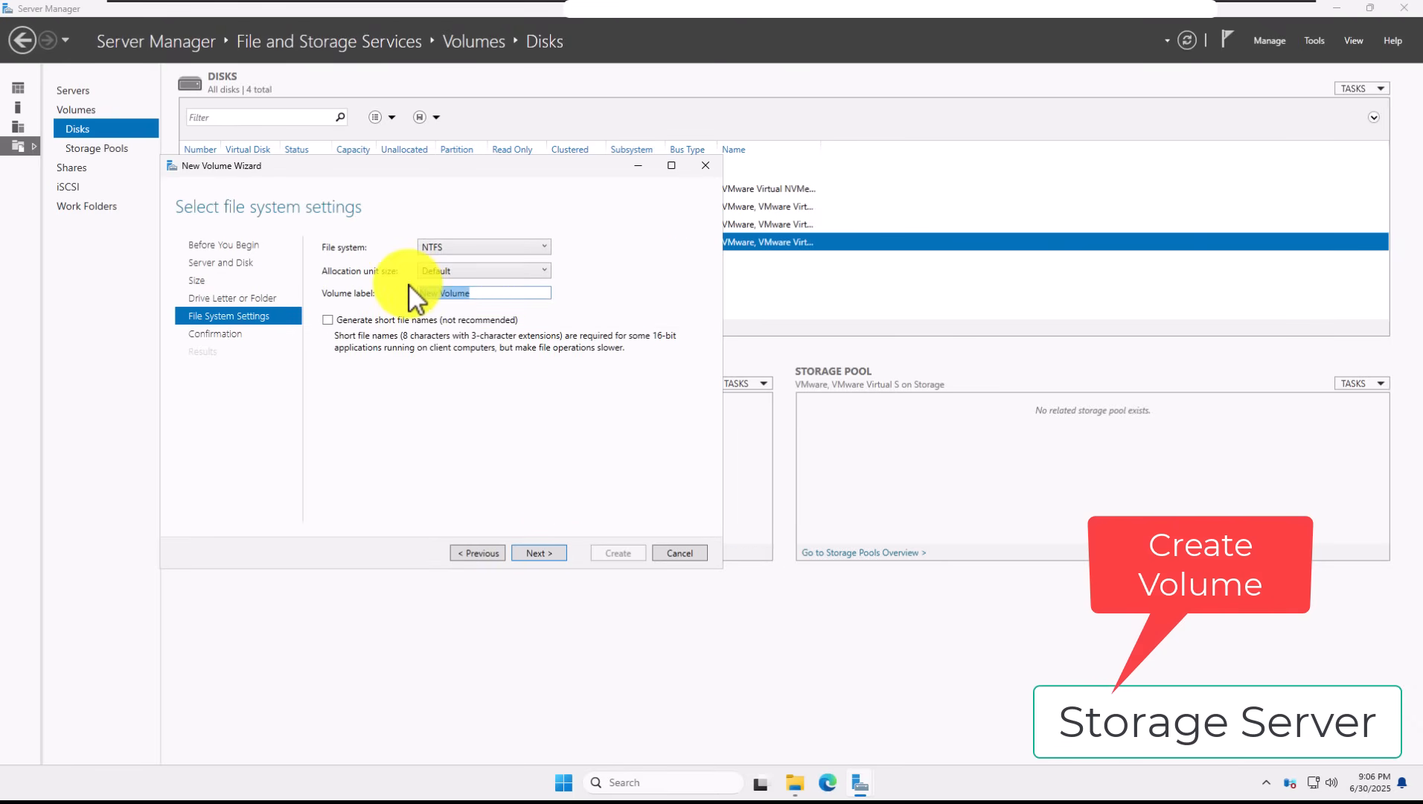
type("D")
left_click(543, 555)
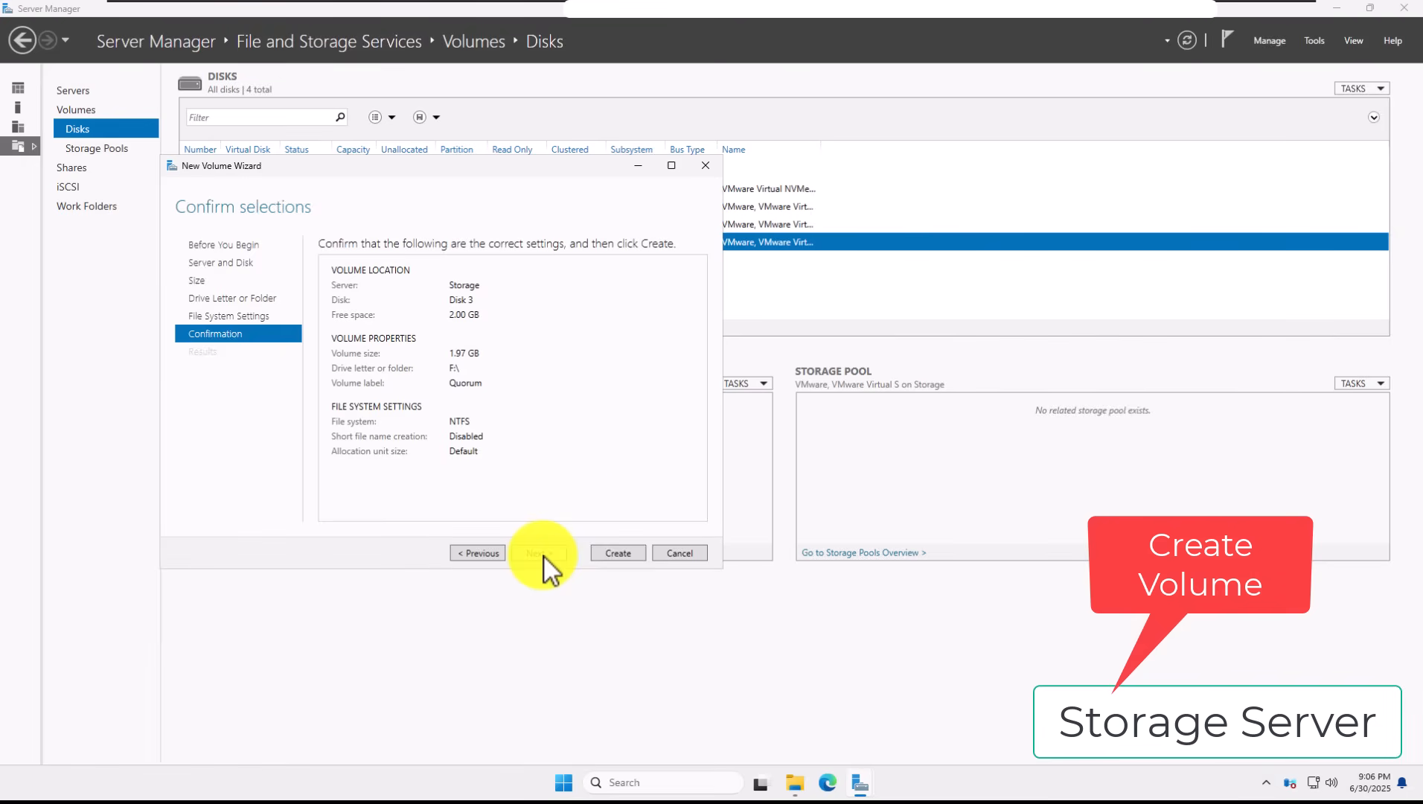
left_click(622, 553)
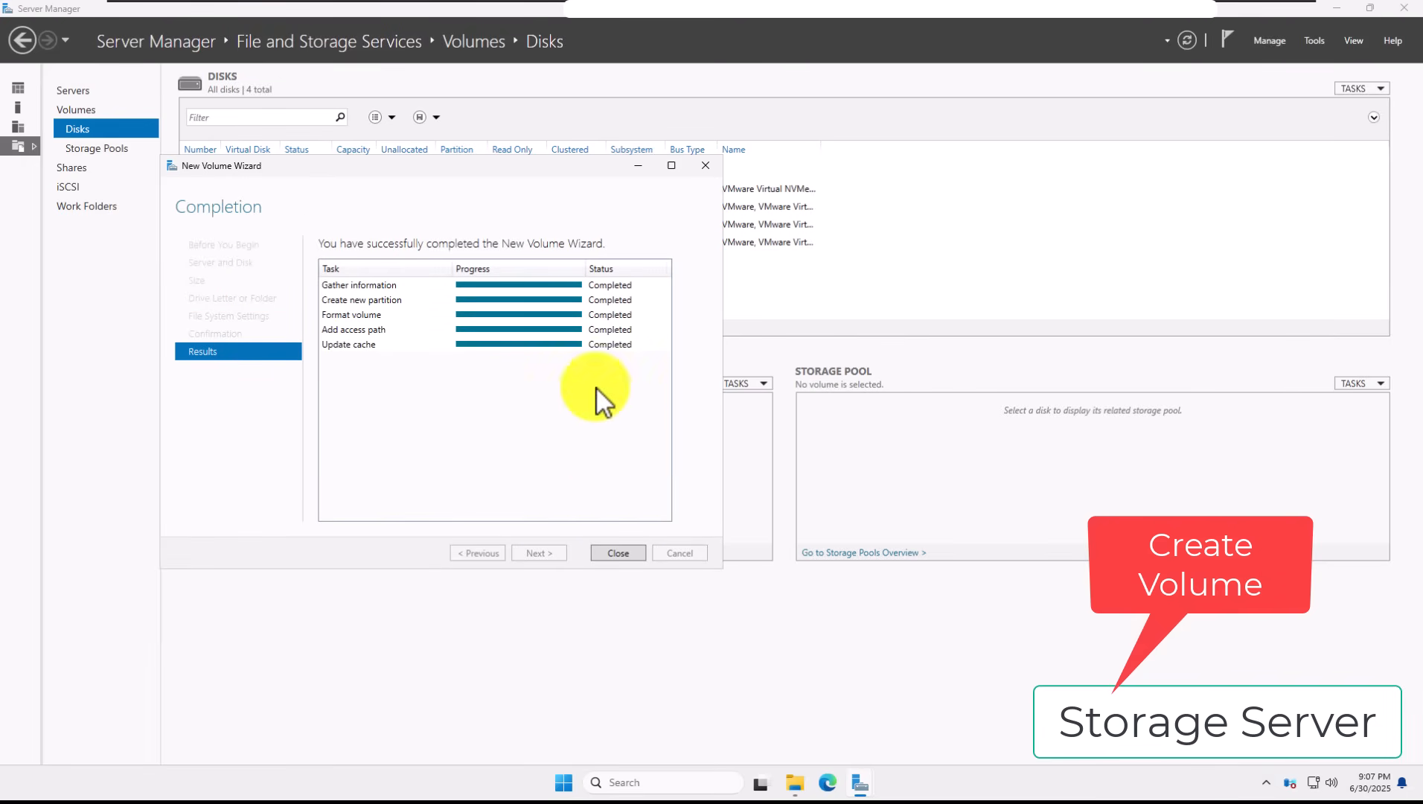
left_click(610, 559)
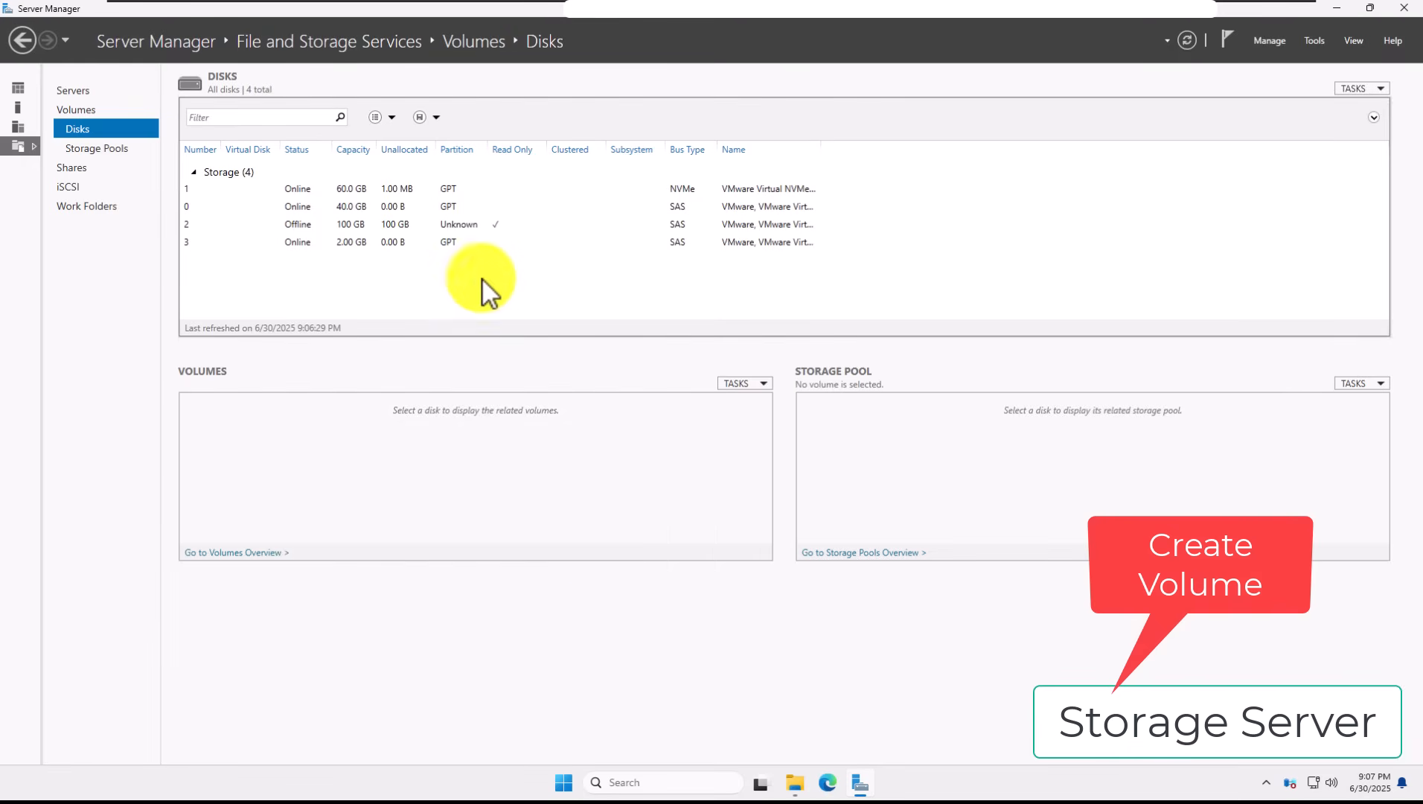
Step: Bring the offline 100 GB disk 2 online
left_click(460, 244)
right_click(460, 246)
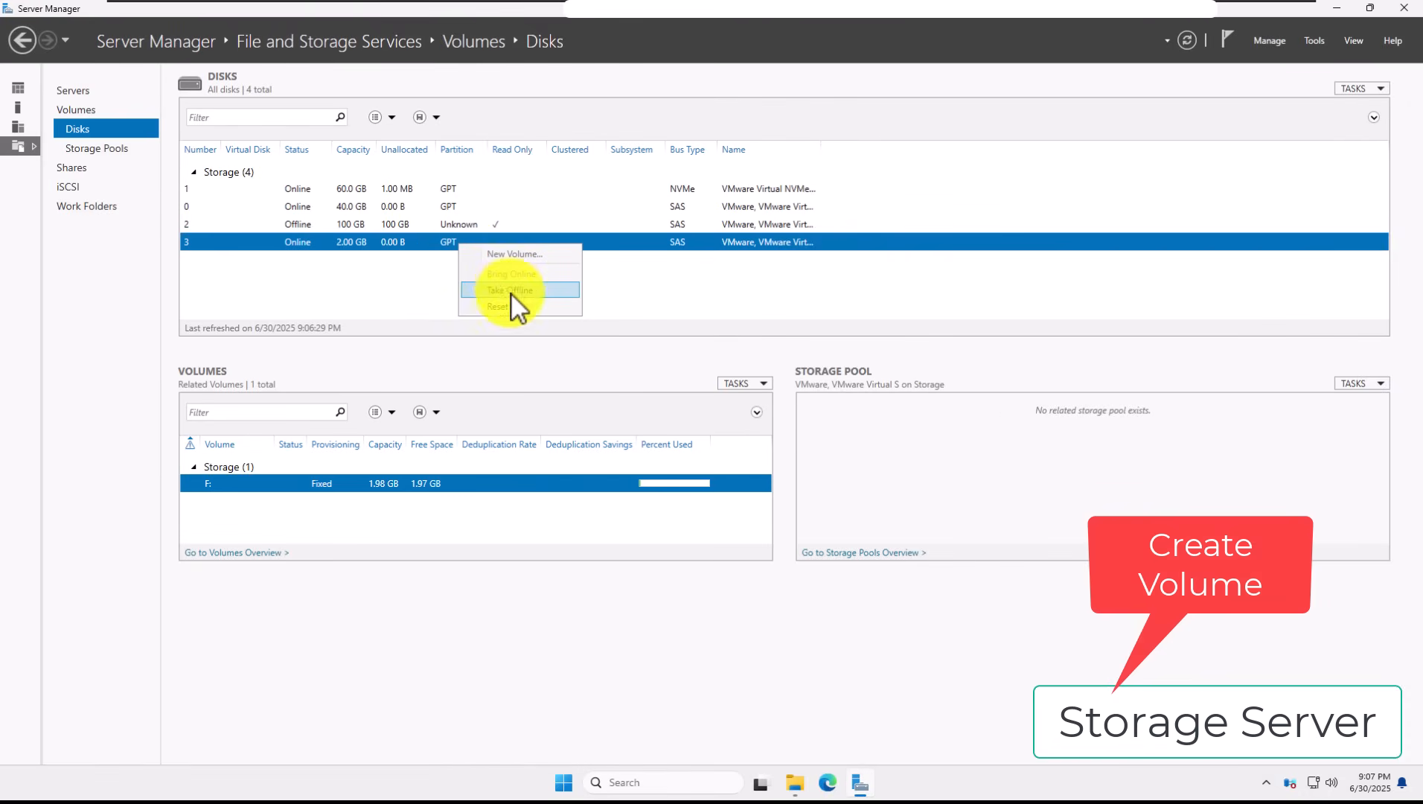
left_click(399, 231)
left_click(399, 229)
right_click(399, 231)
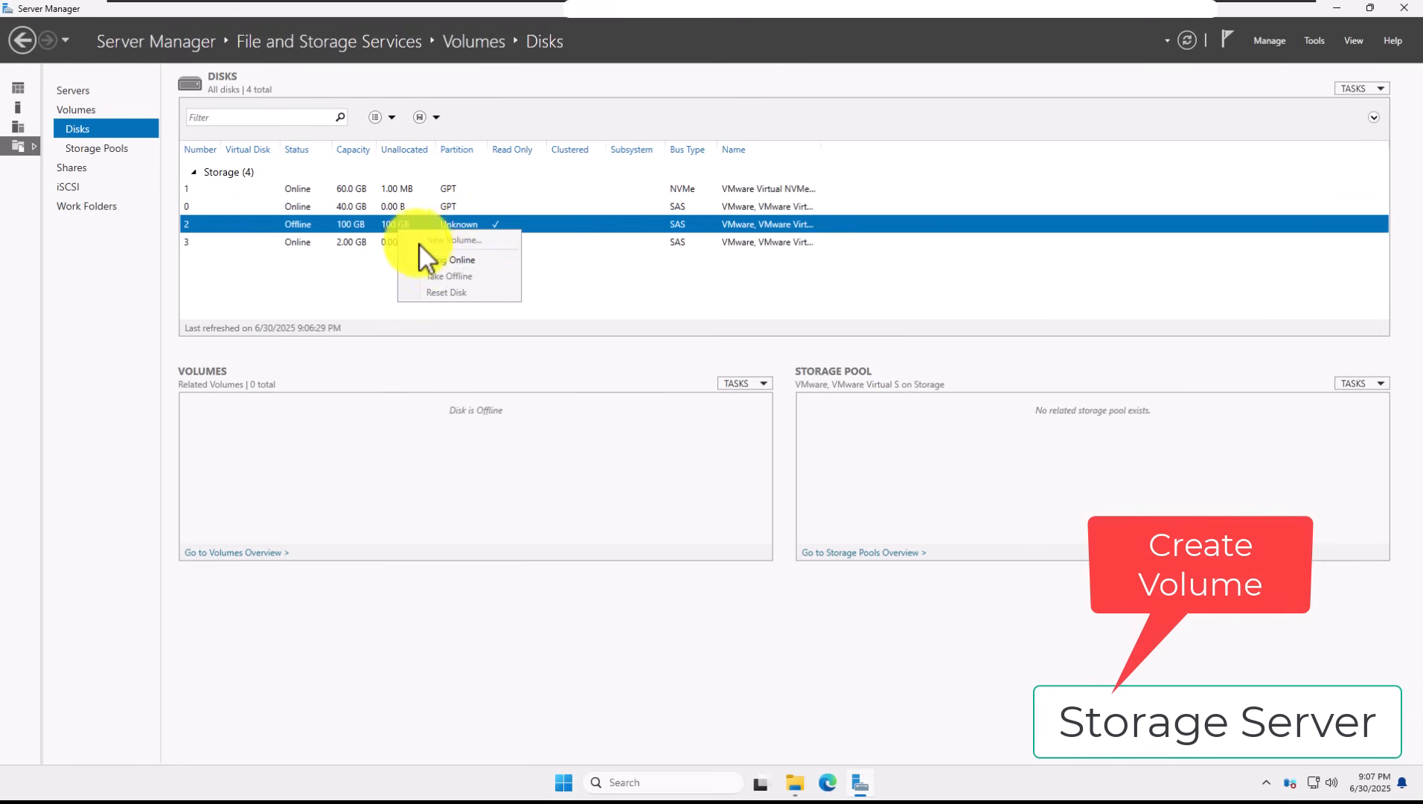
left_click(431, 258)
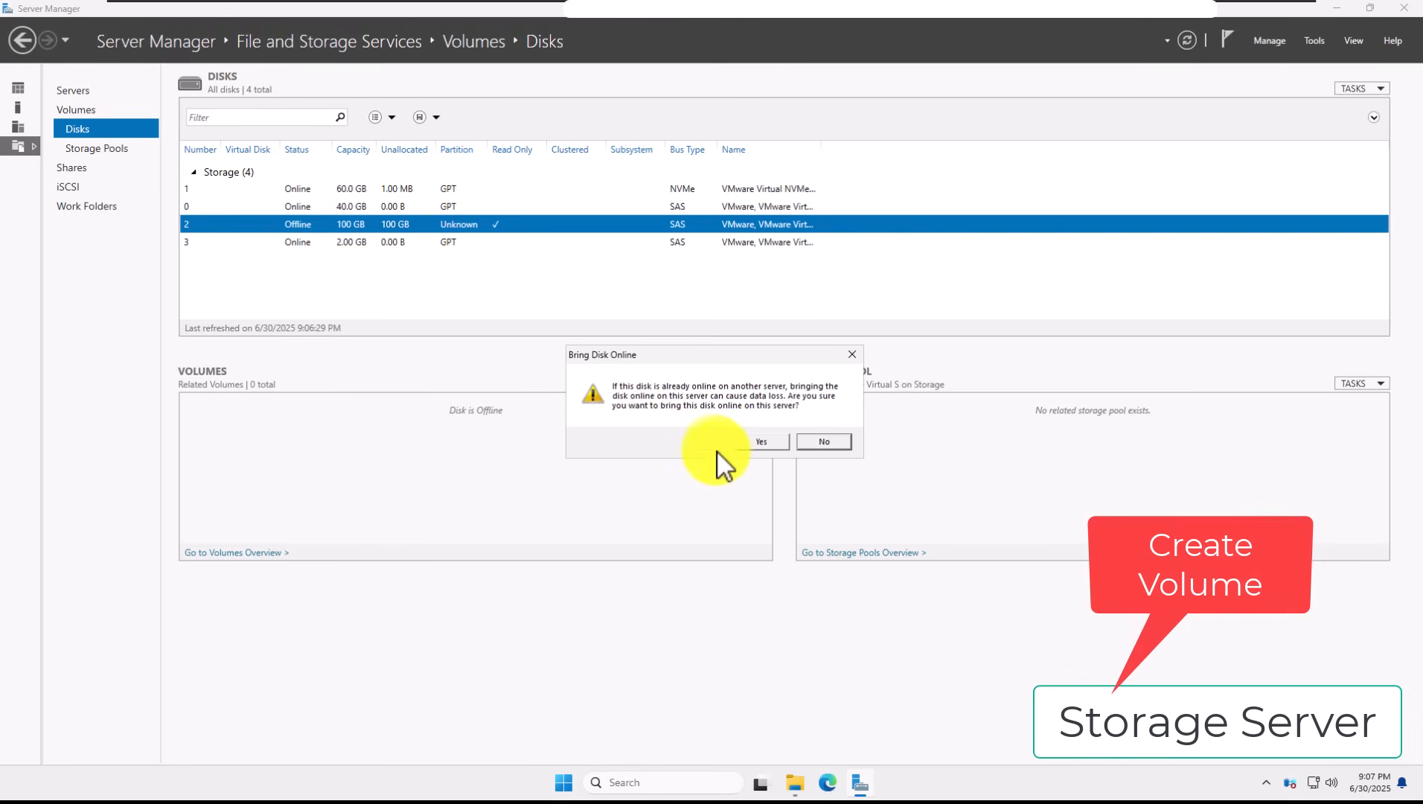
left_click(753, 446)
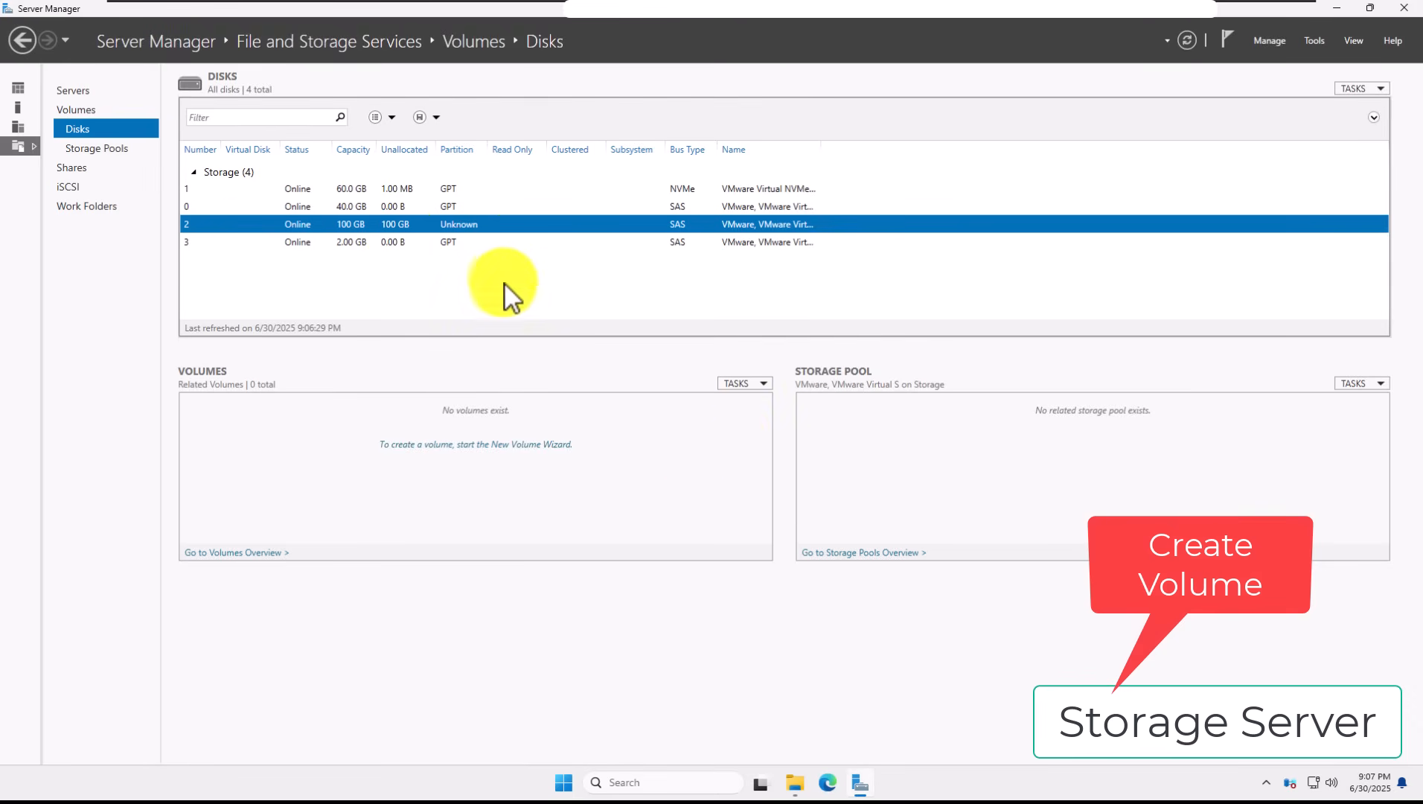
Step: Create a full-size NTFS volume G: labelled CSV01 on GPT-initialized disk 2
right_click(514, 232)
right_click(517, 229)
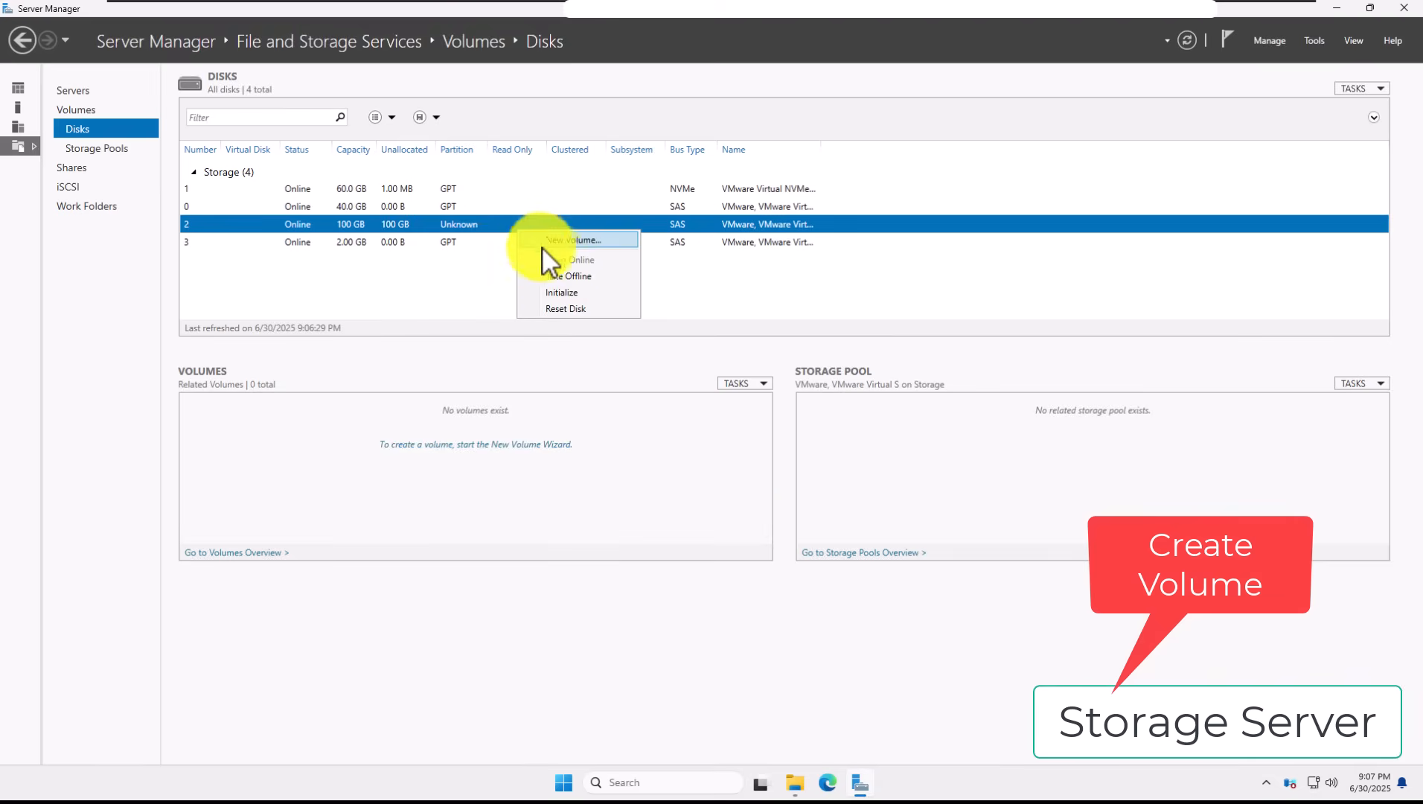
left_click(575, 240)
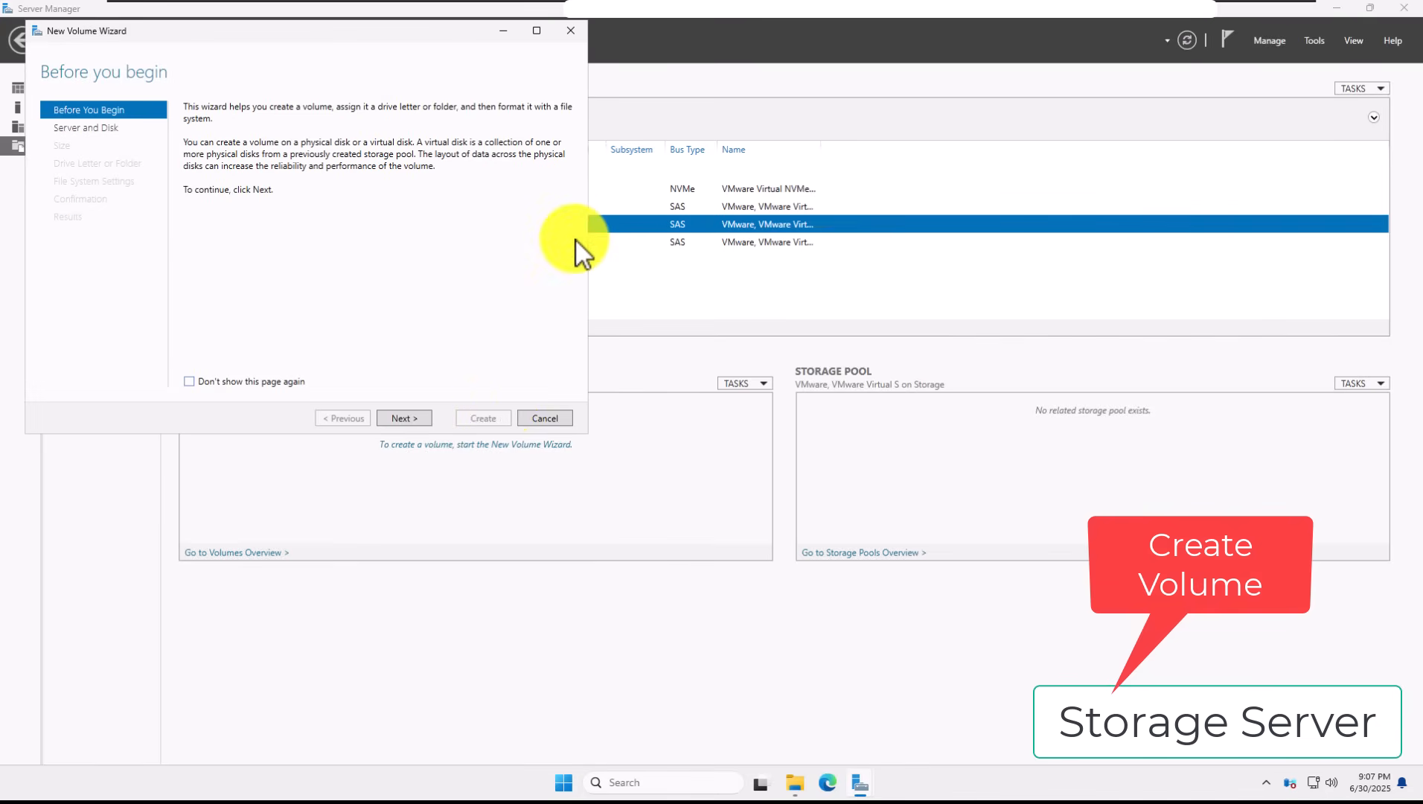
left_click(427, 418)
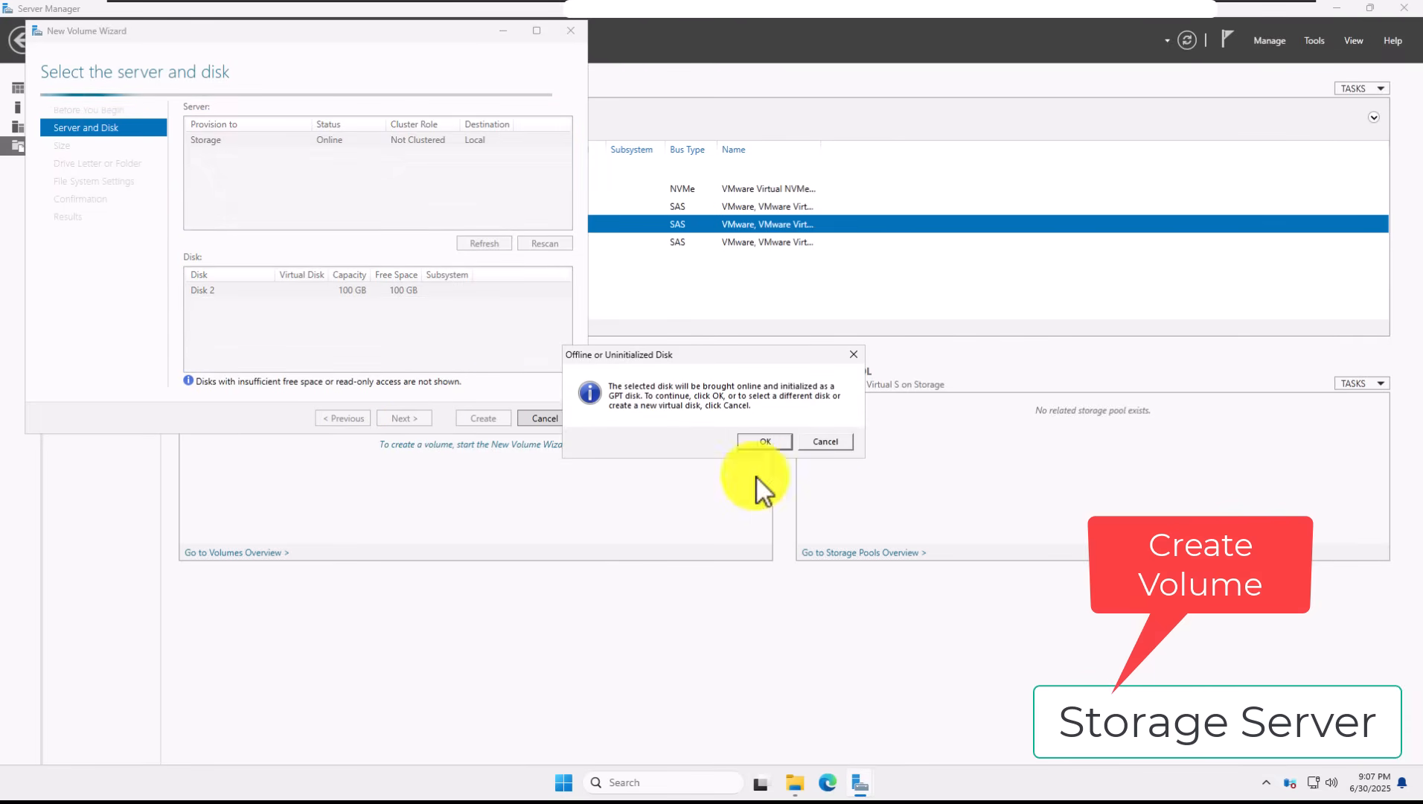
left_click(775, 448)
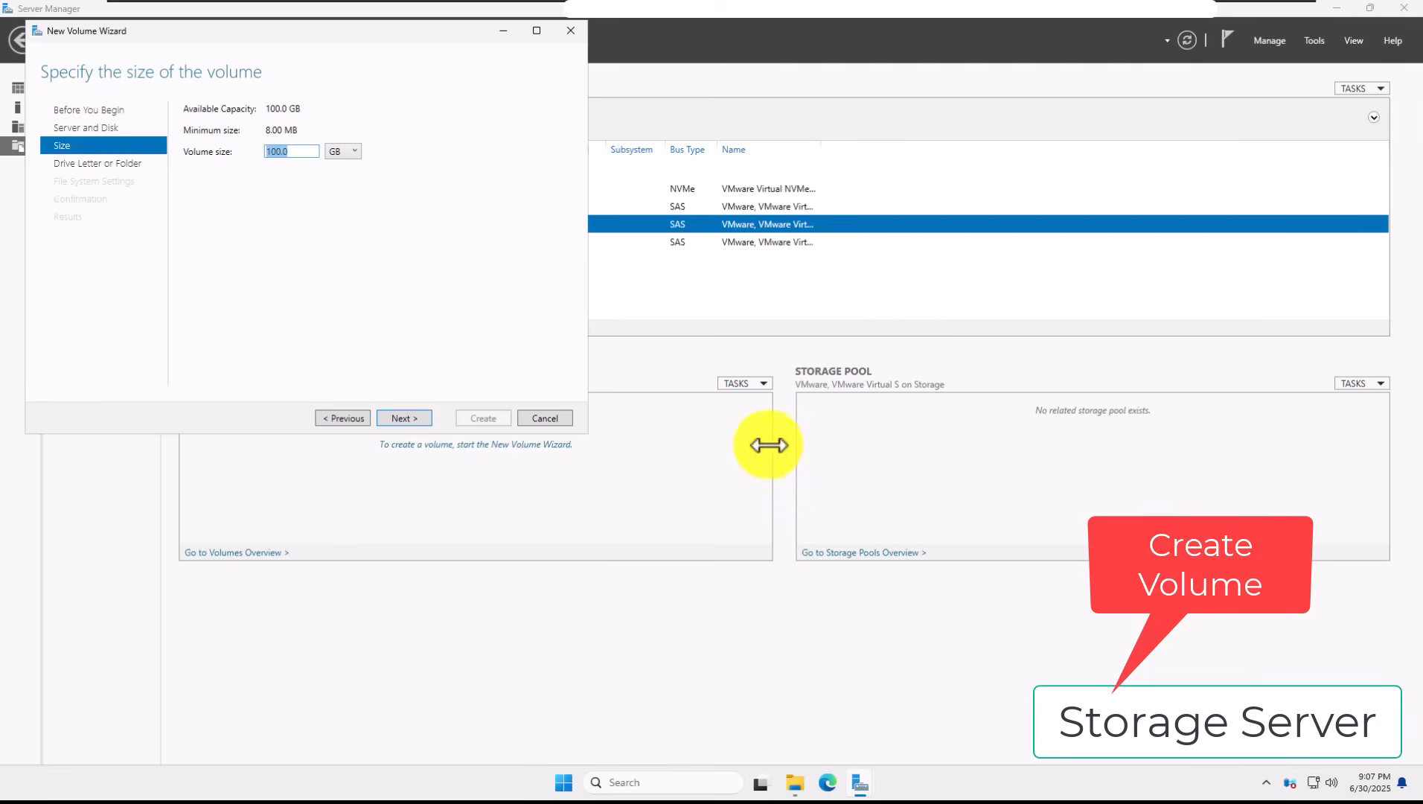
left_click_drag(247, 37, 651, 303)
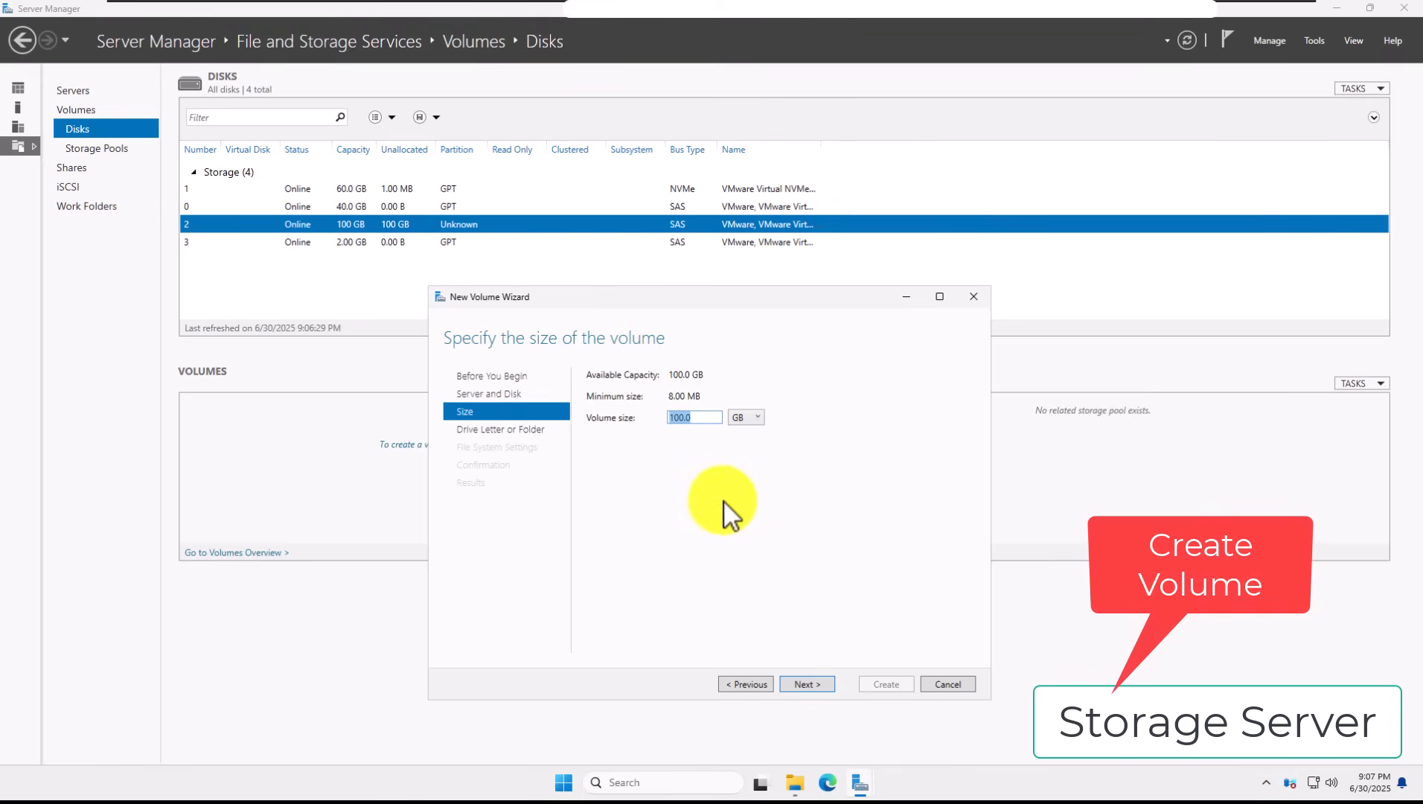
left_click(804, 681)
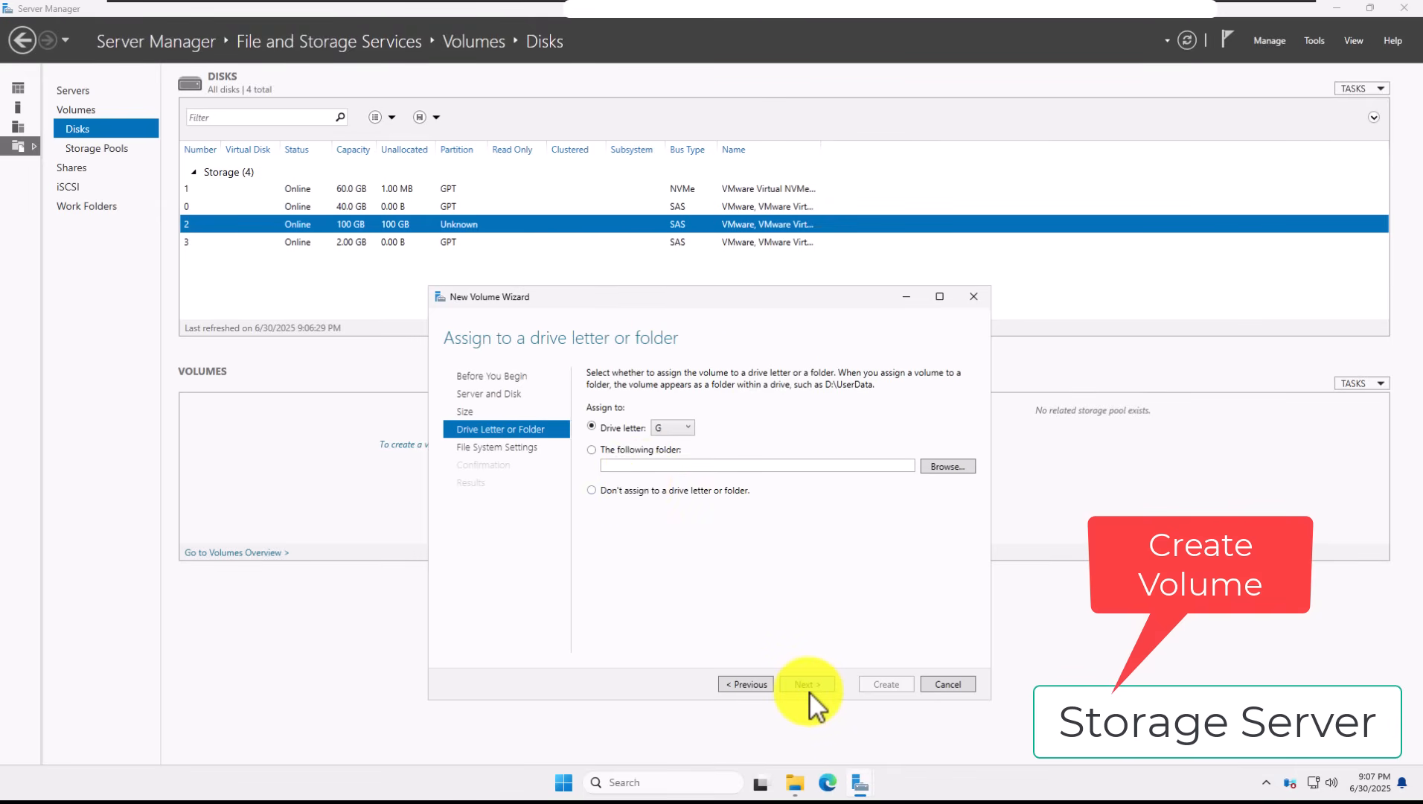
left_click(809, 684)
triple_click(743, 422)
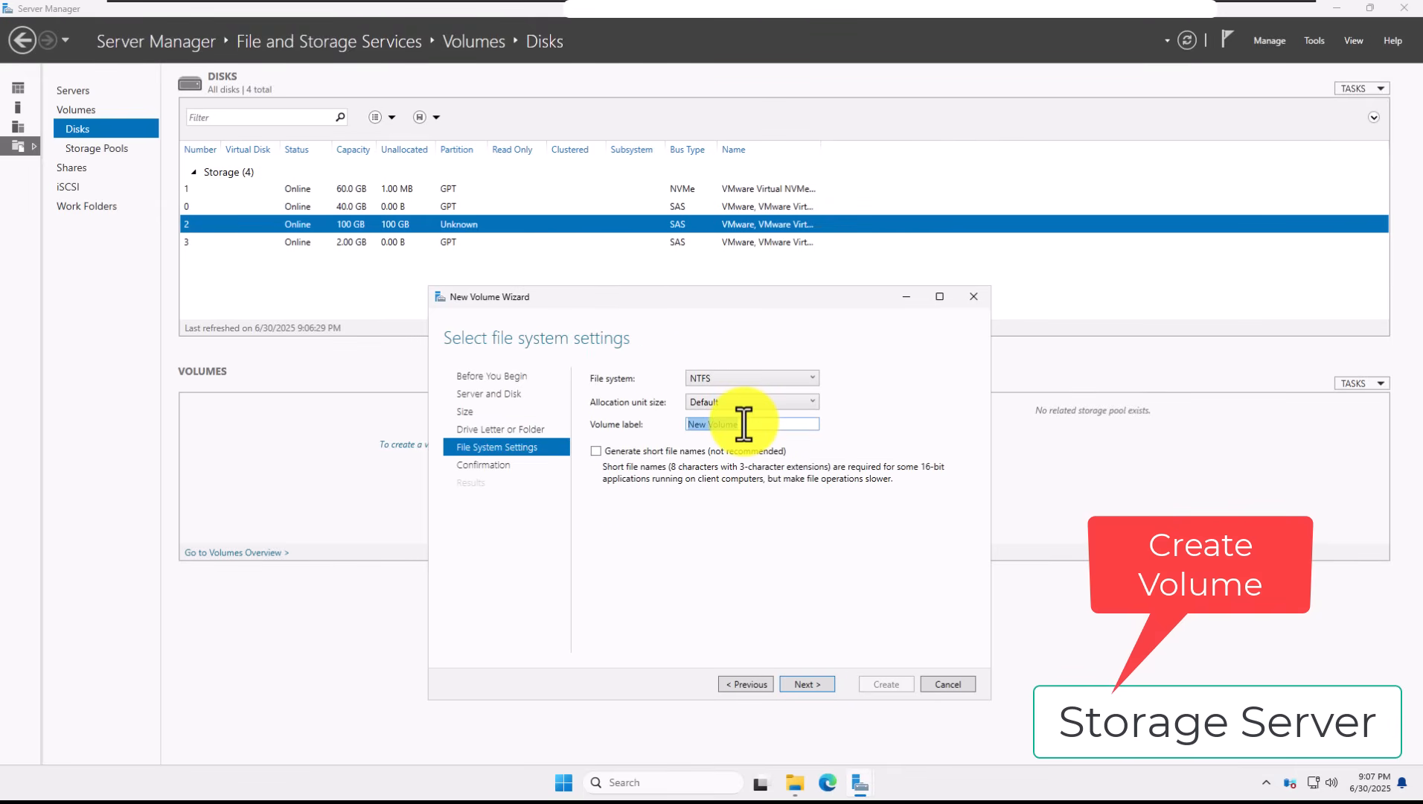
type("CSV")
type("01")
left_click(816, 678)
left_click(872, 684)
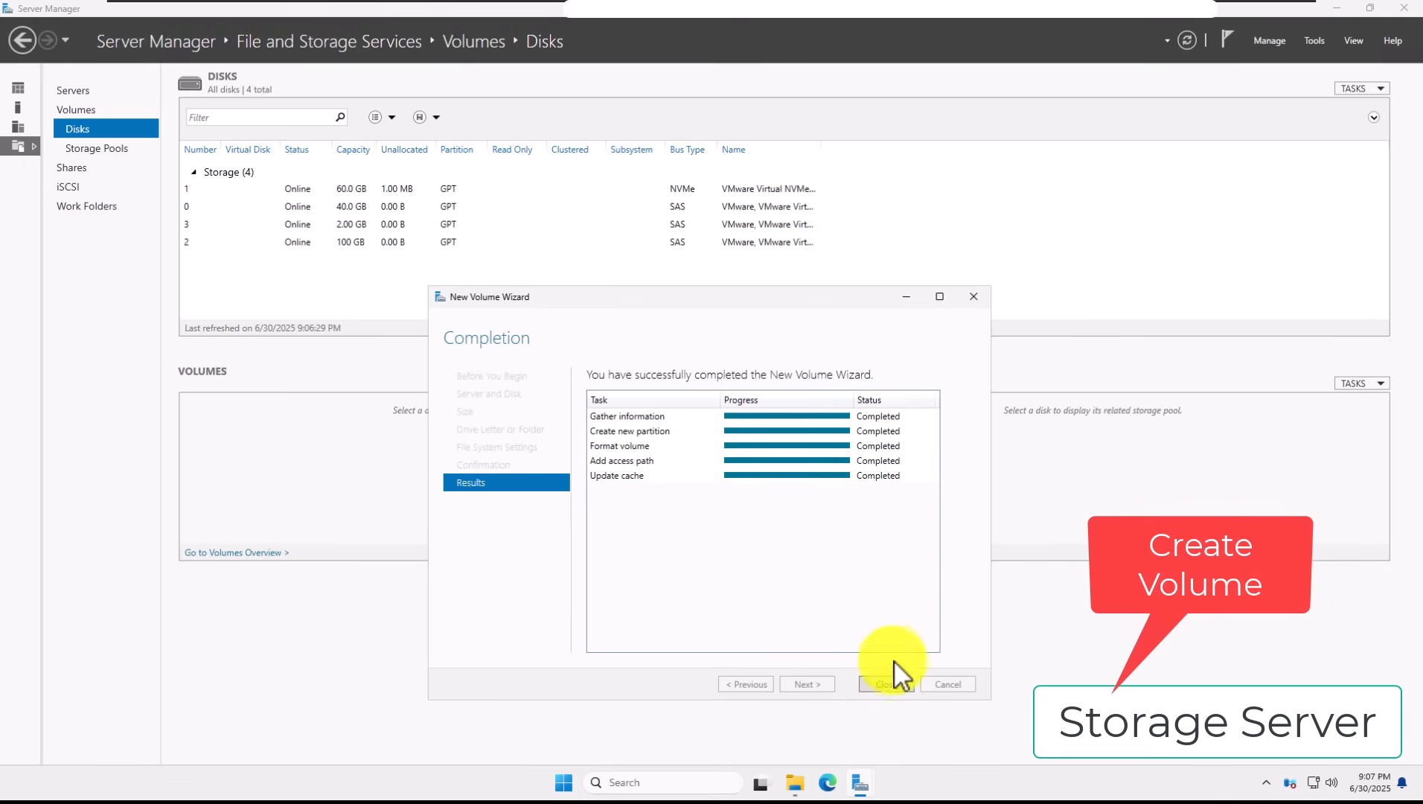
left_click(893, 682)
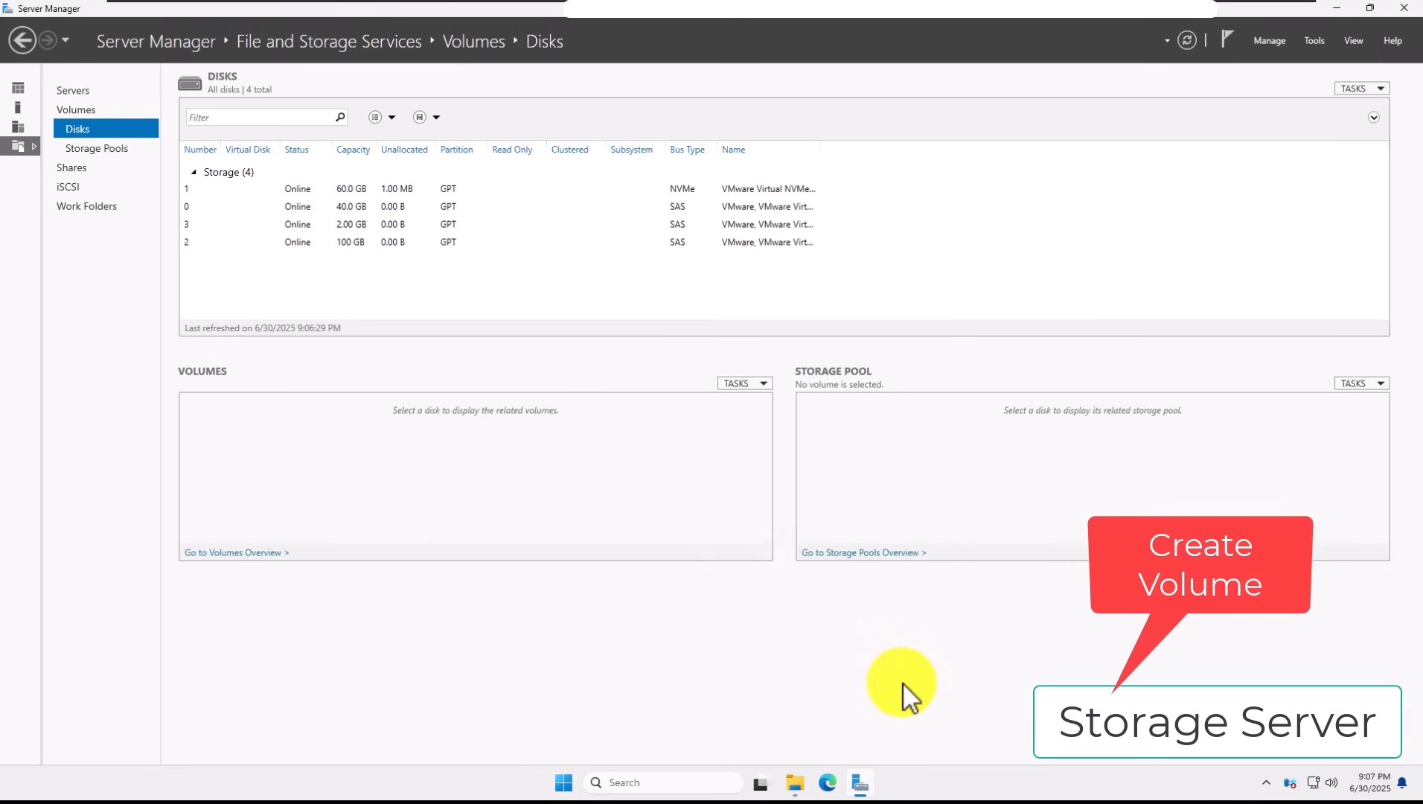
left_click(74, 189)
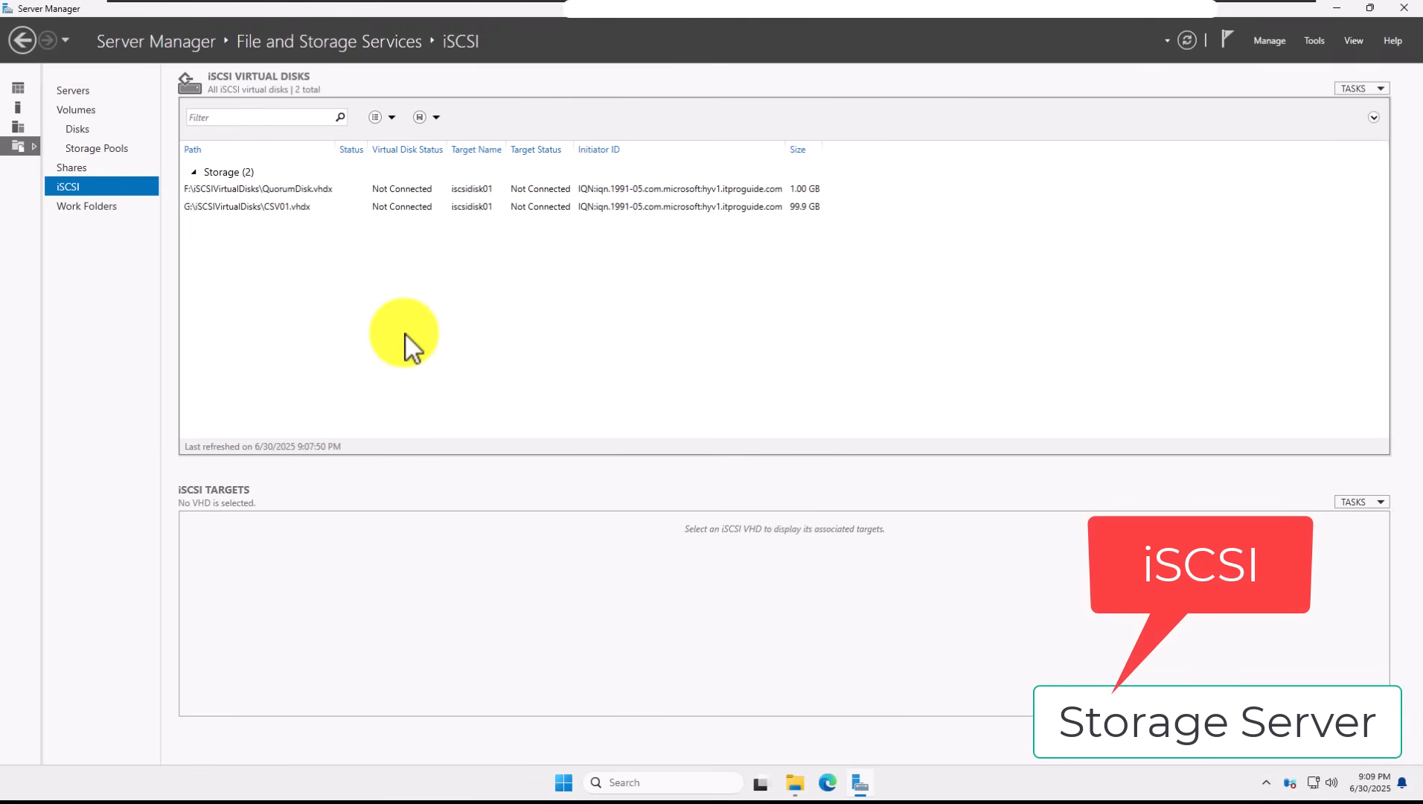
Step: Start a new iSCSI virtual disk and choose volume F: as its storage location
left_click(72, 164)
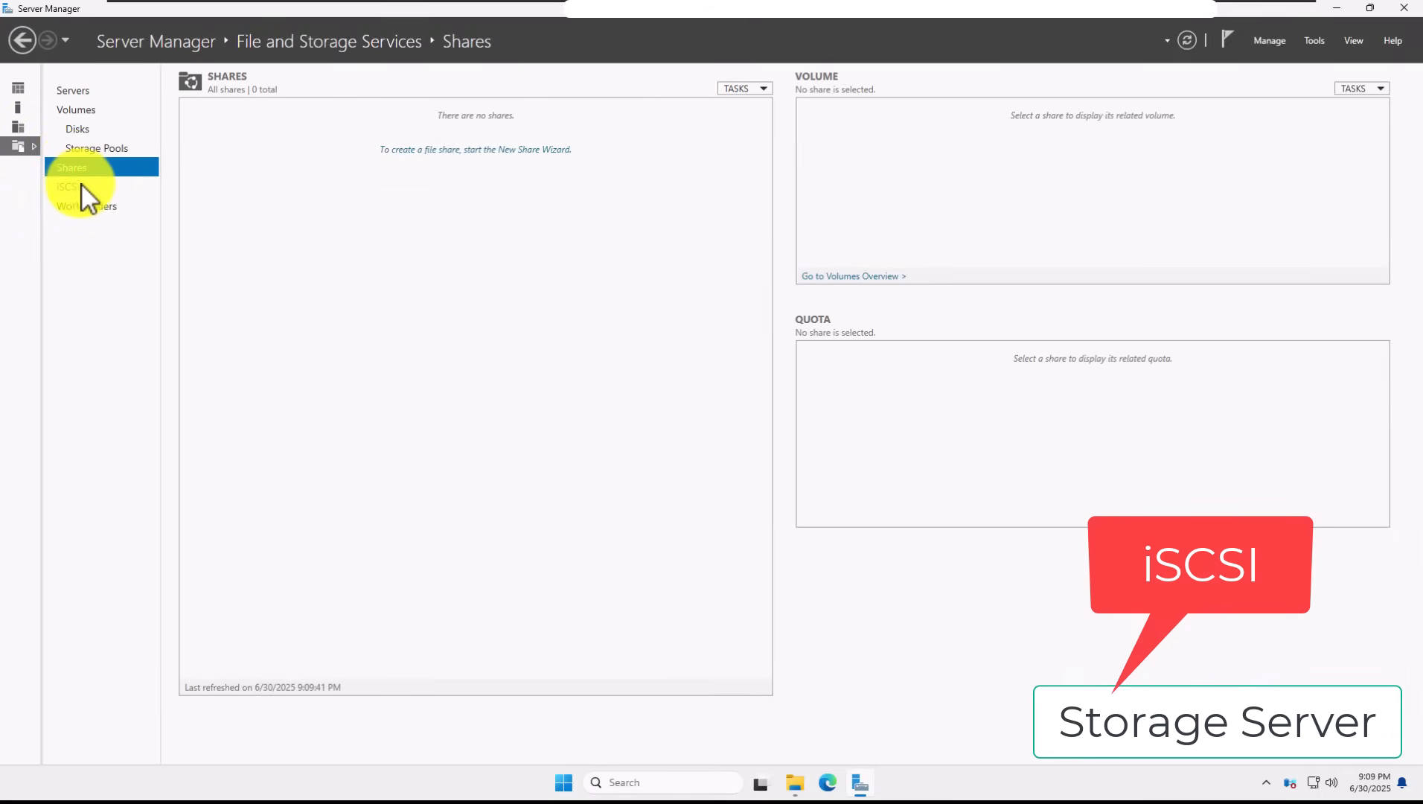
left_click(82, 185)
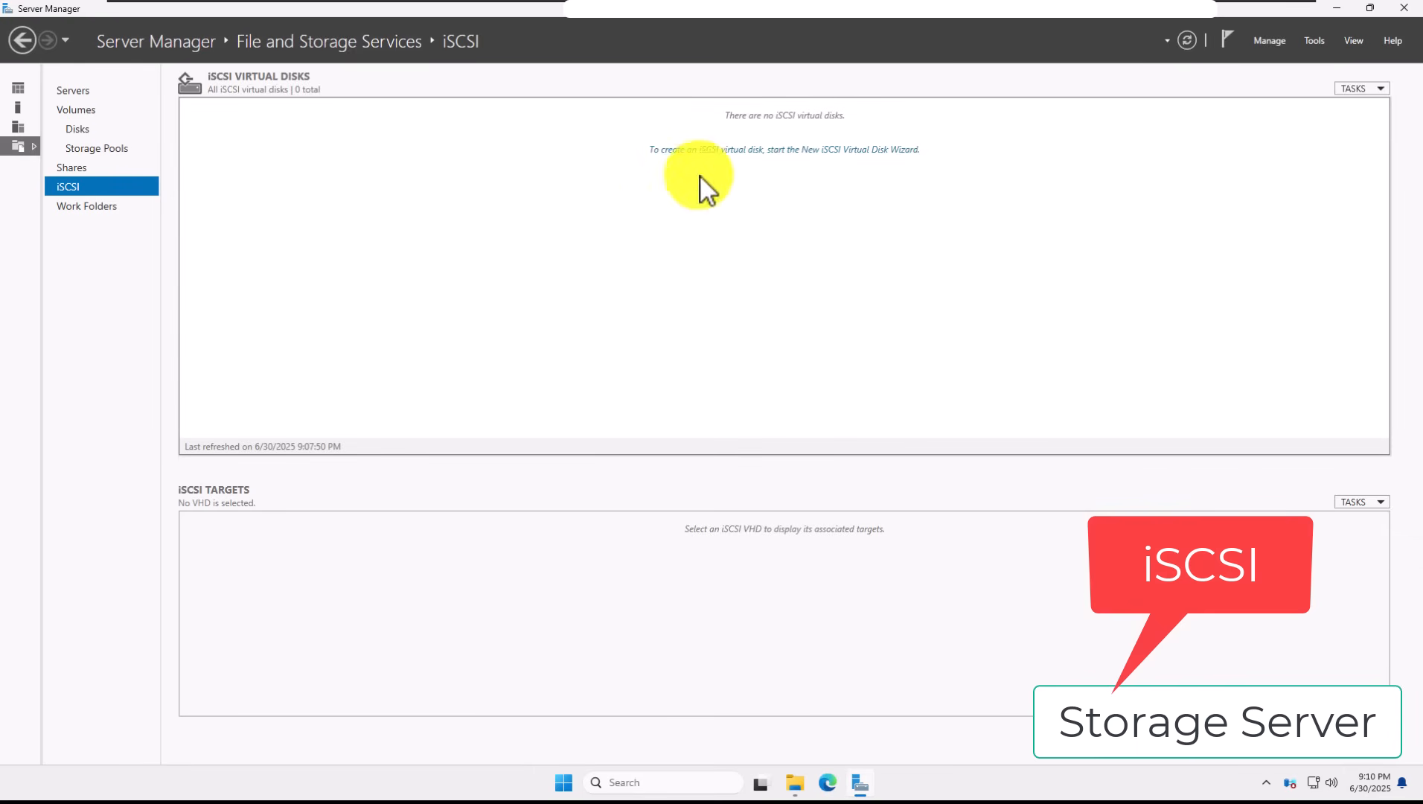
left_click(711, 151)
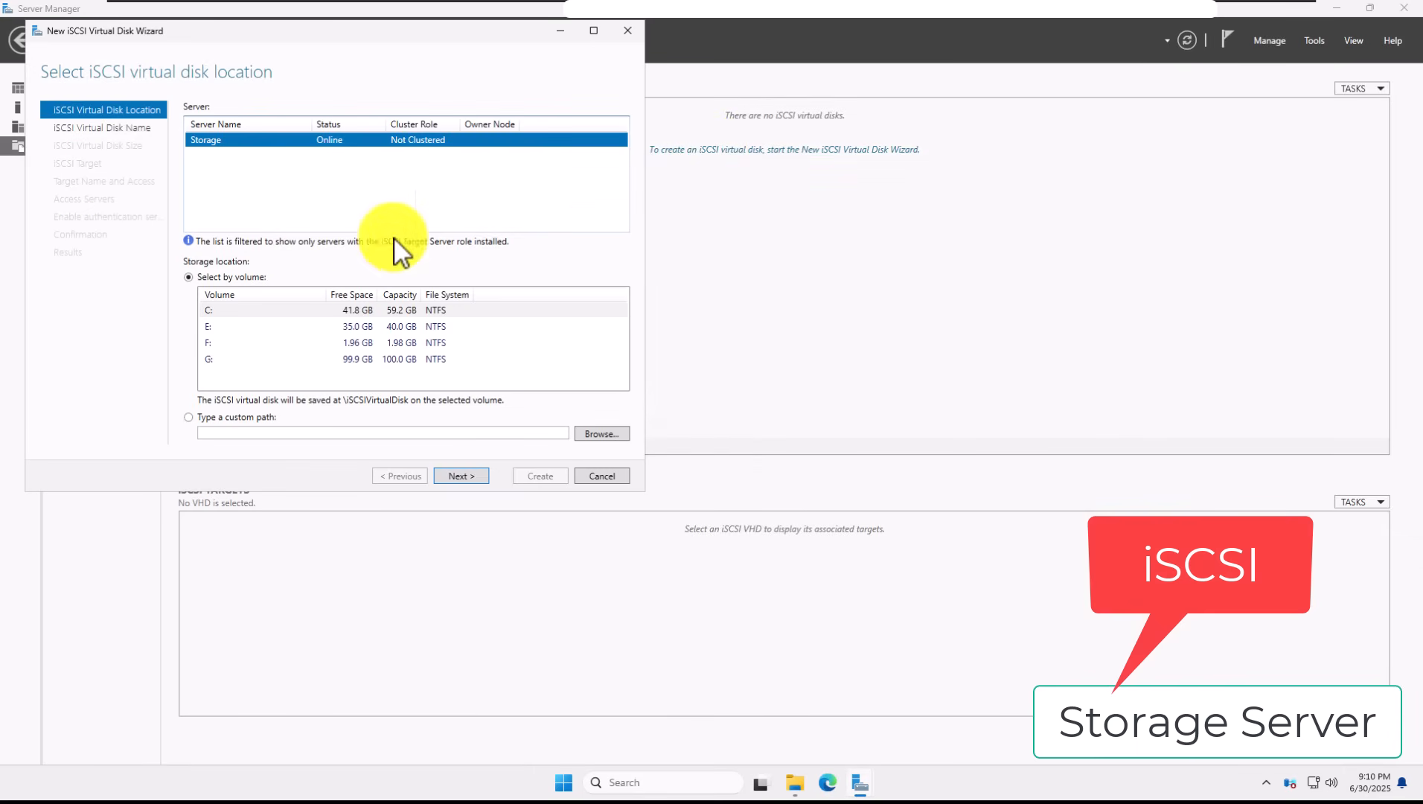
left_click(383, 342)
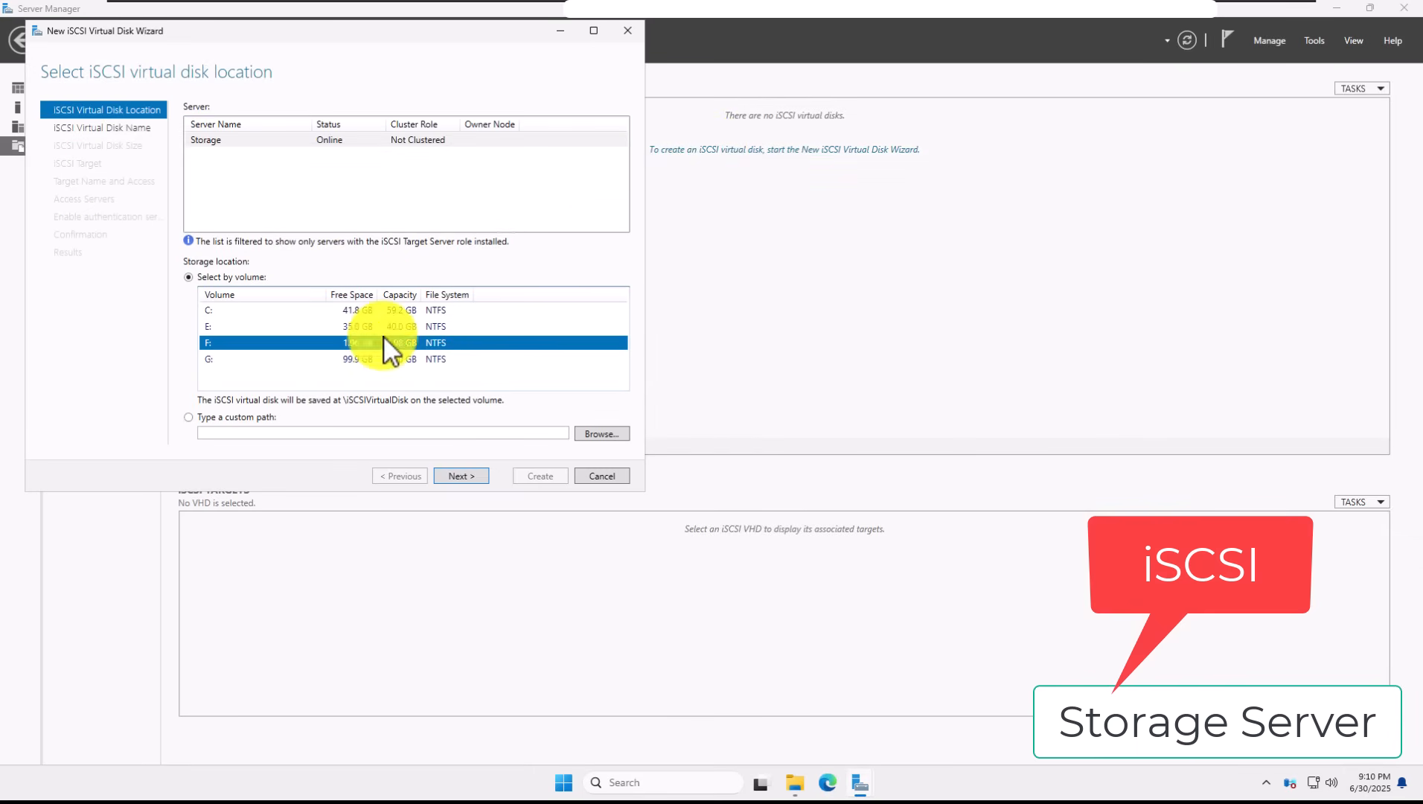
left_click(460, 478)
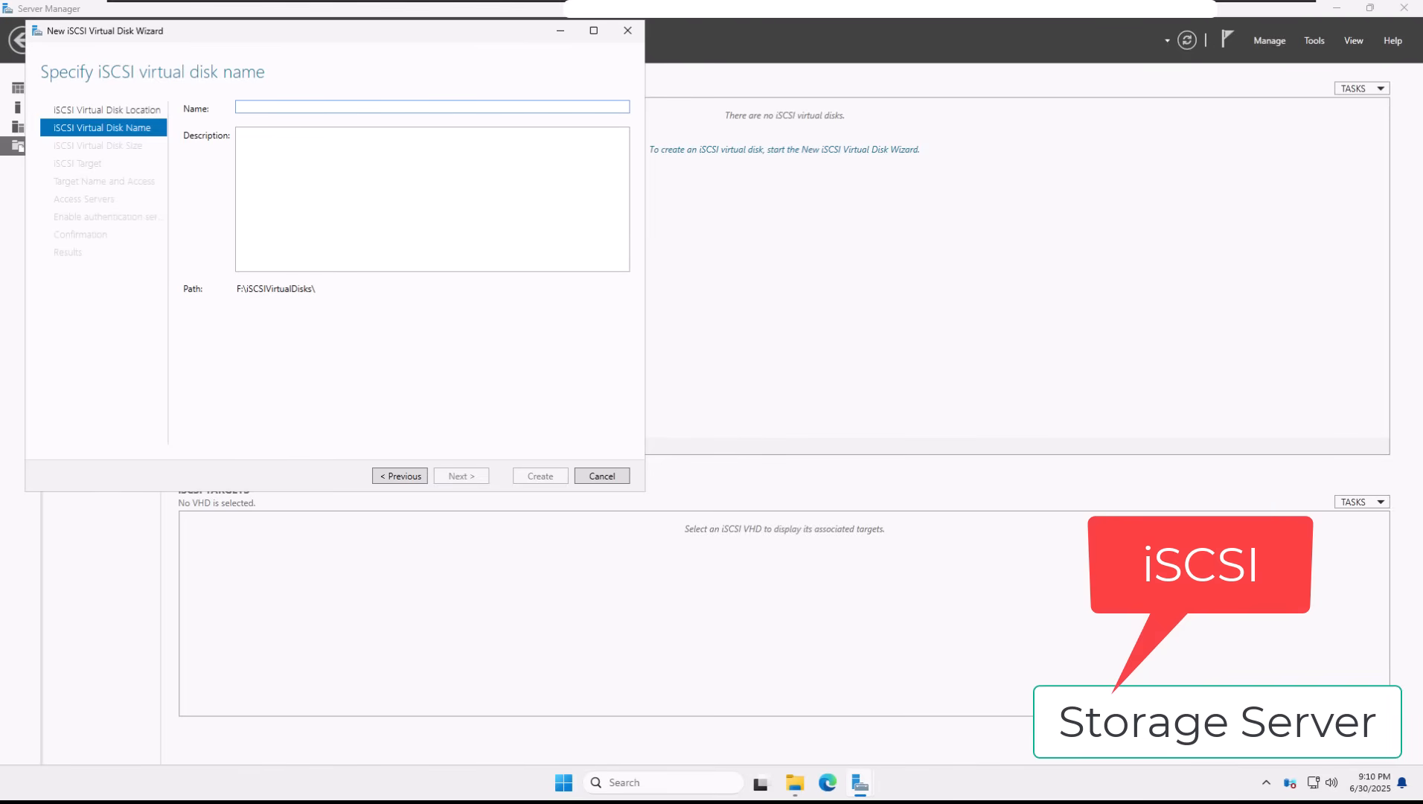
Step: Name the iSCSI virtual disk QuorumDisk, size it 1 GB, and assign it to a new target
left_click(402, 108)
type("QuorumDisk")
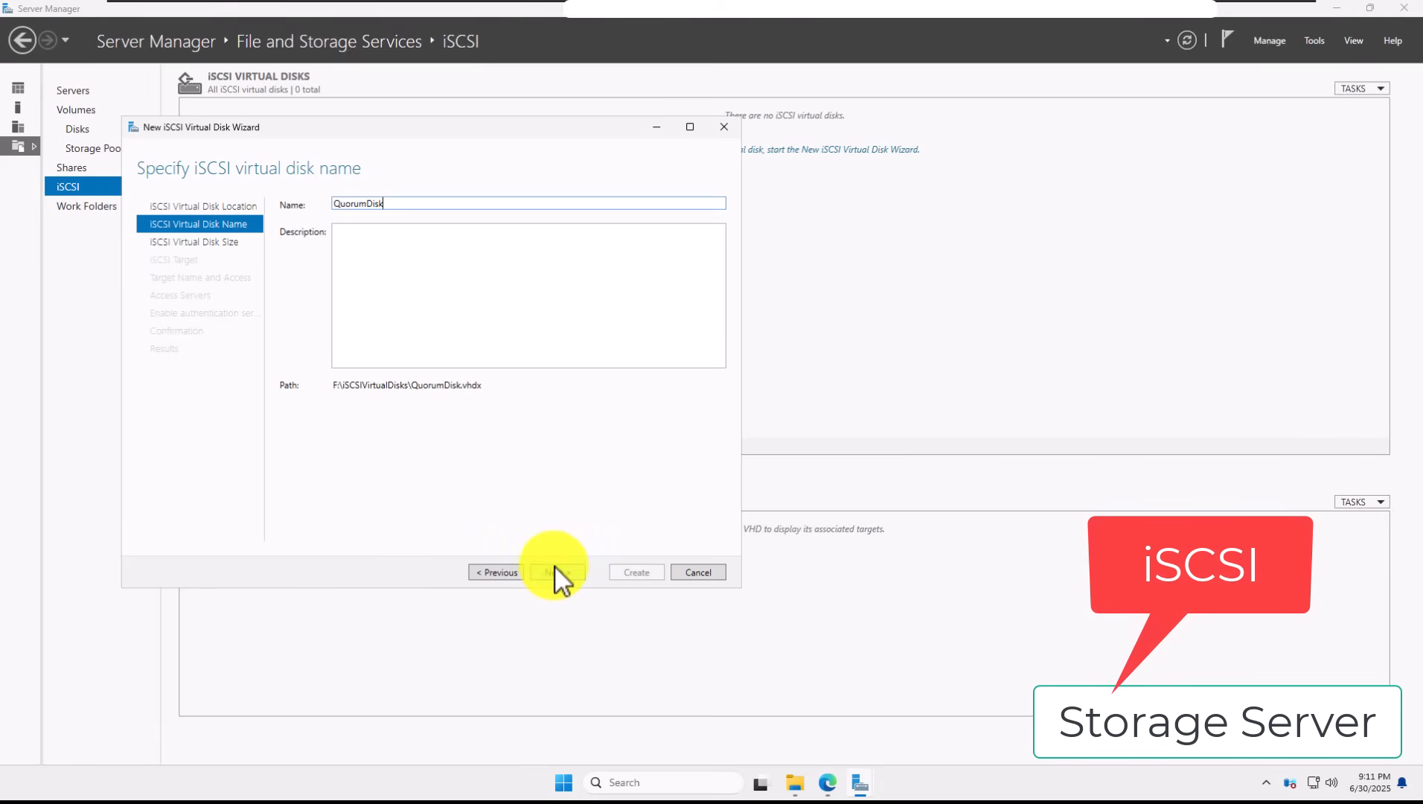
left_click(556, 572)
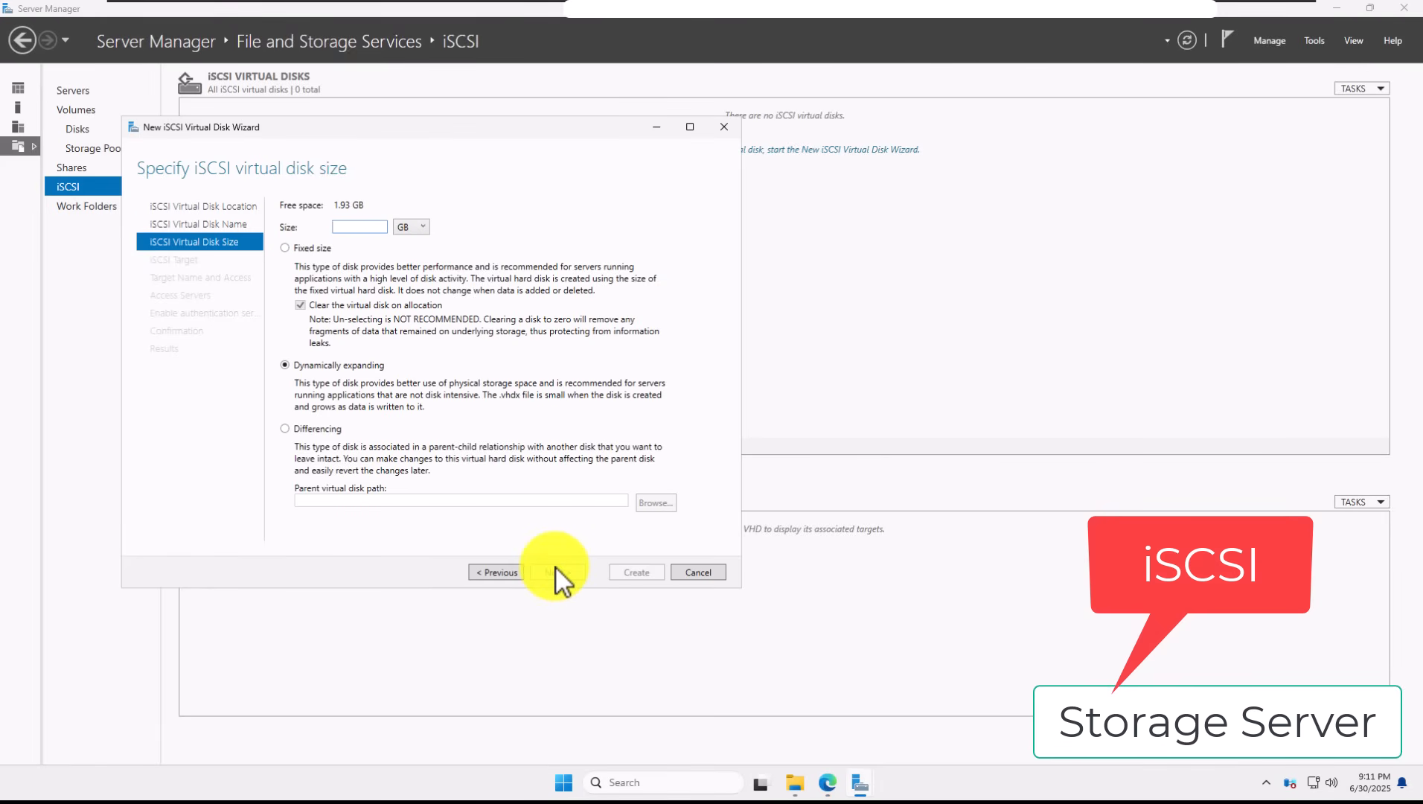
type("1")
left_click(552, 573)
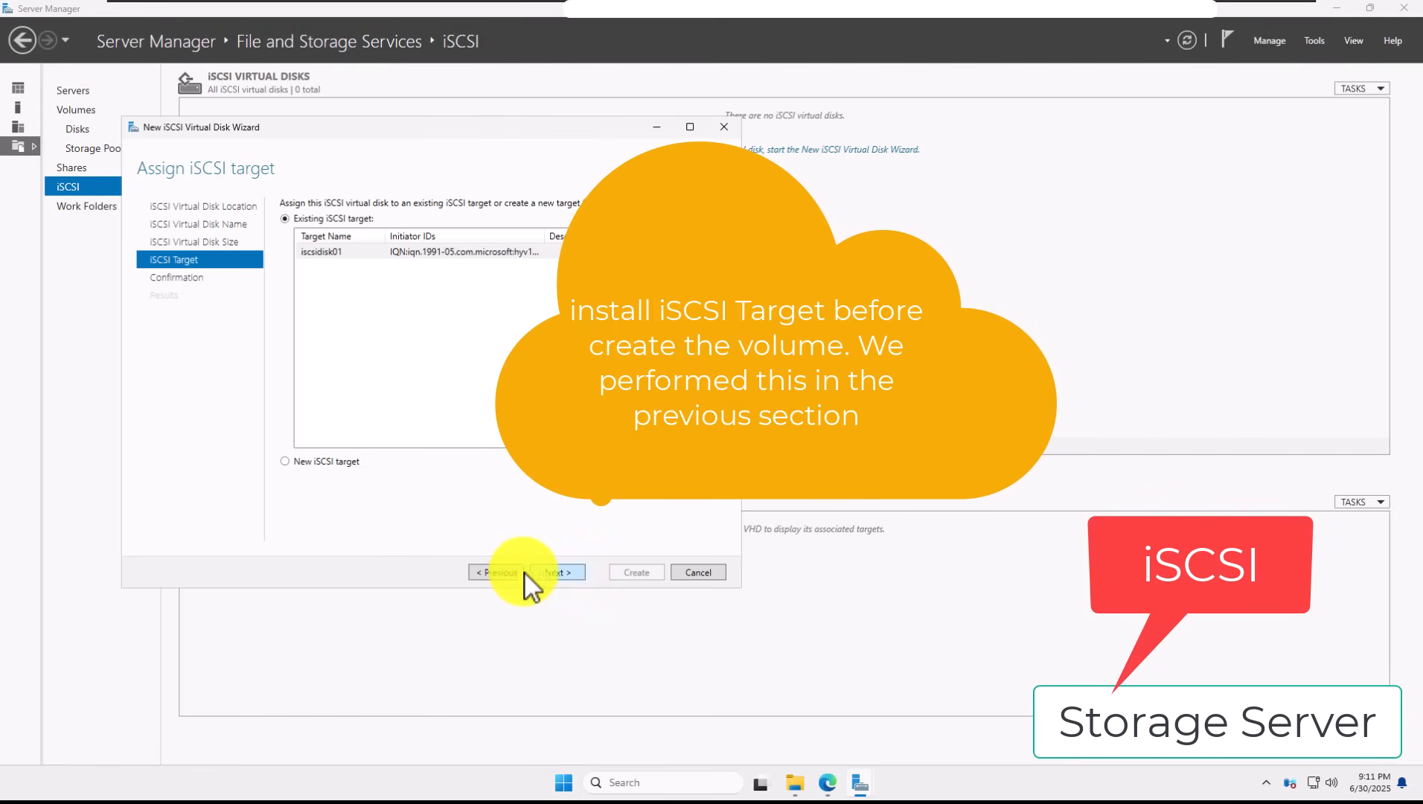
left_click(344, 466)
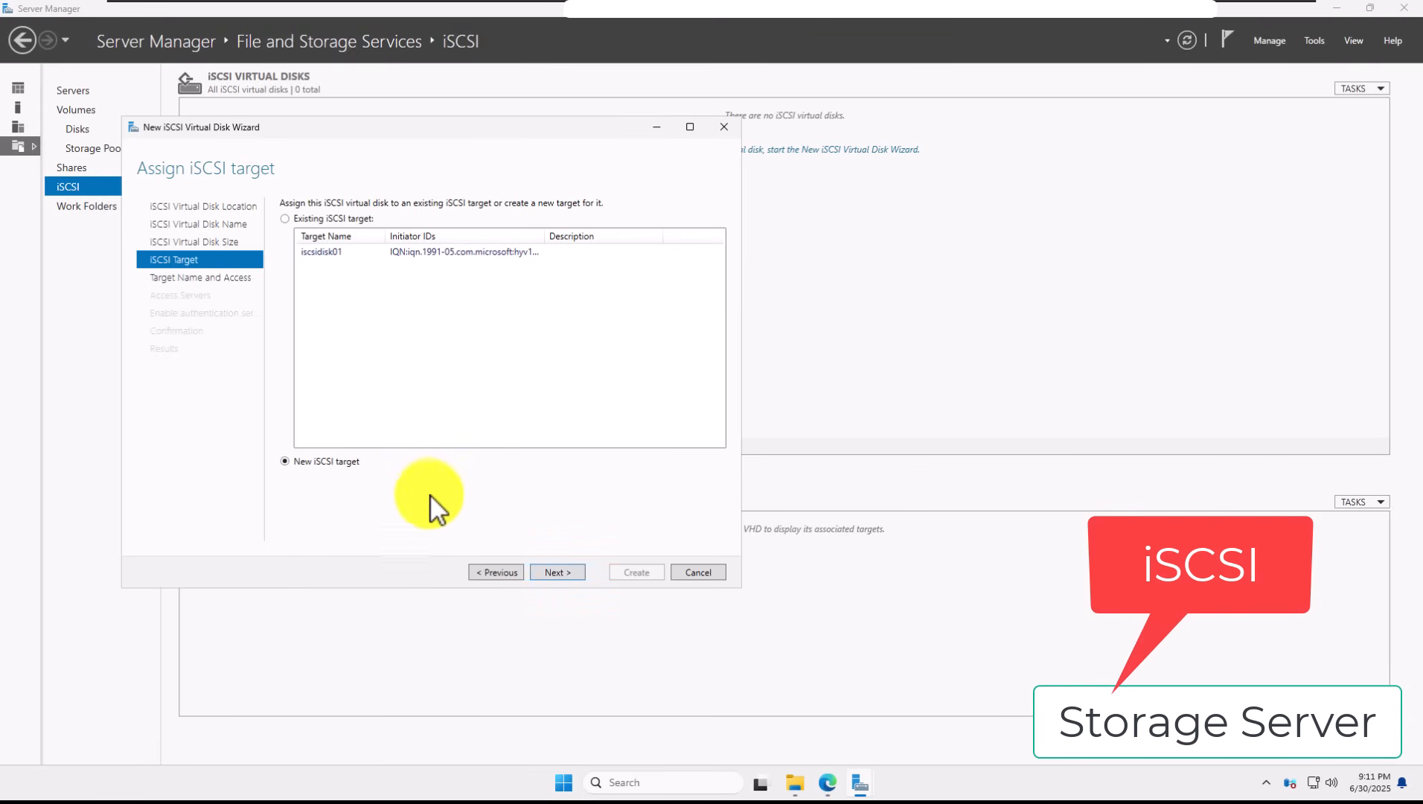
left_click(568, 574)
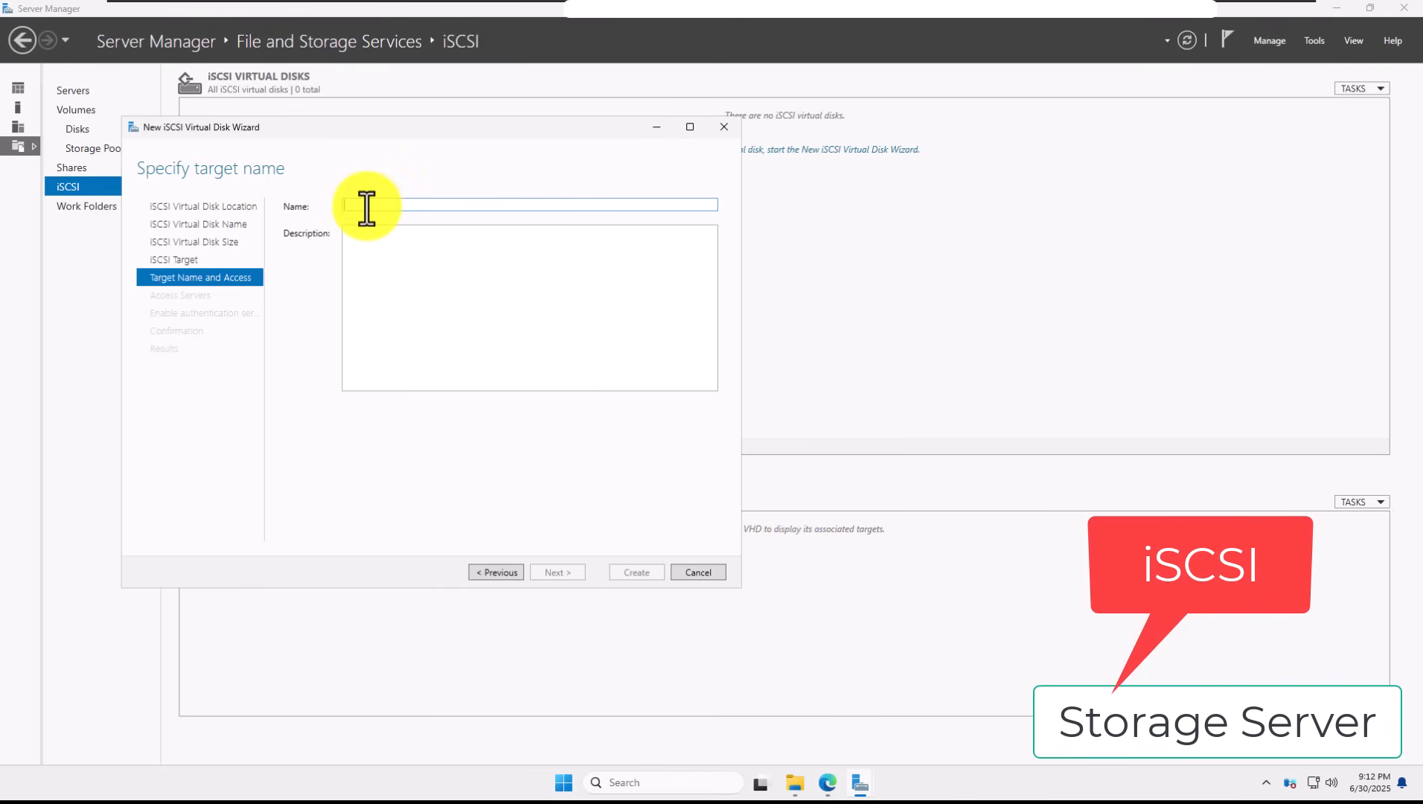
Step: Name the target HYPERVCLUSTER and add an access initiator identified by DNS Name
type("HYPE")
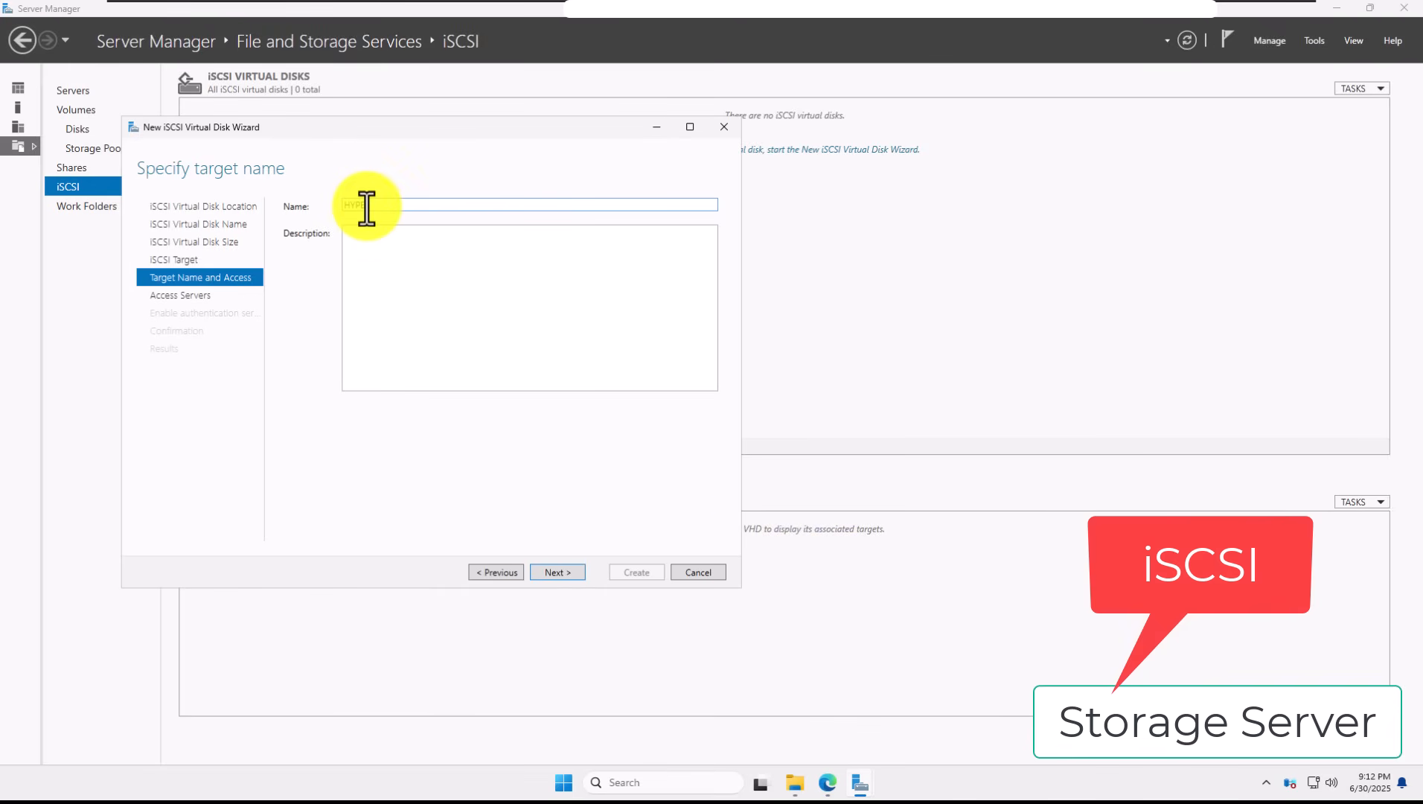
type("RVCLUSTER")
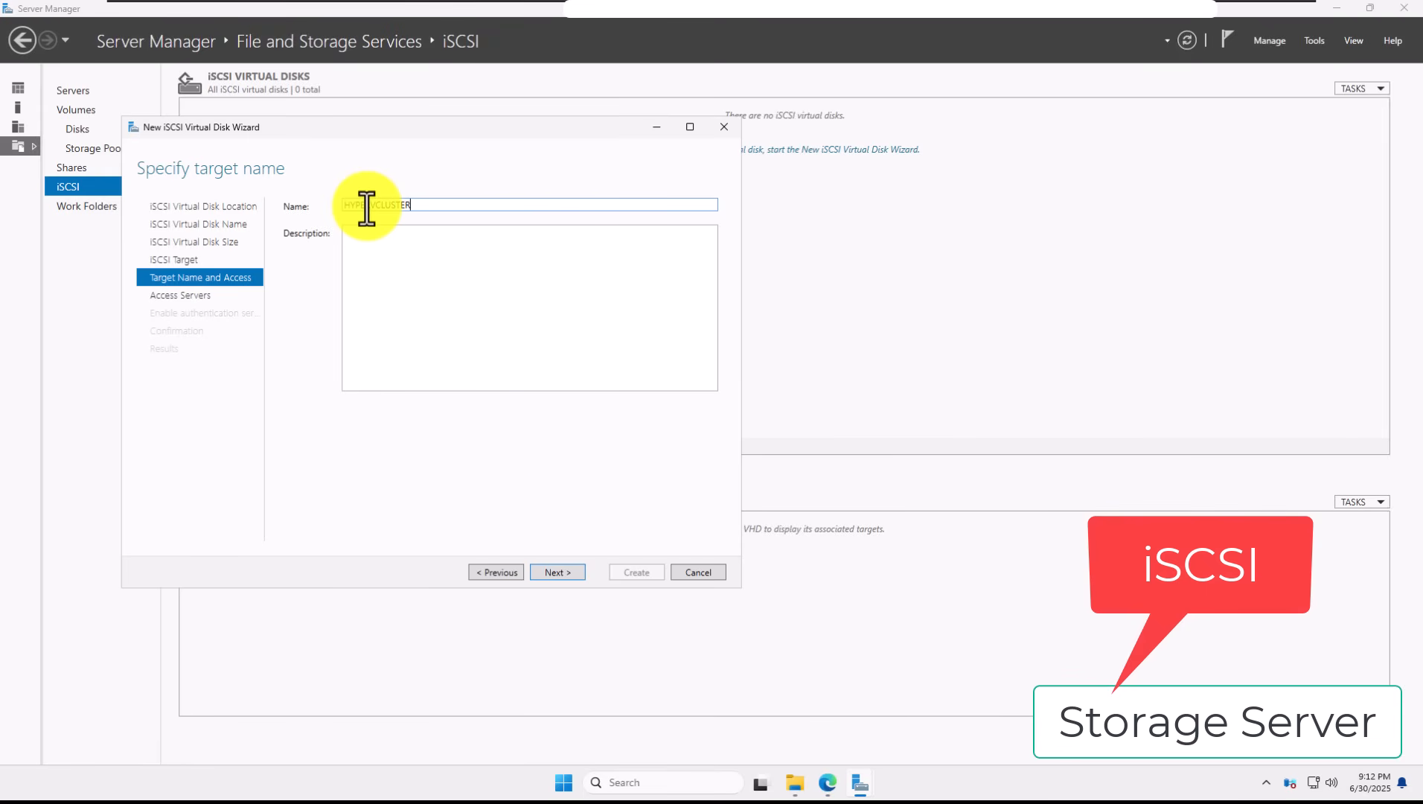
left_click(559, 571)
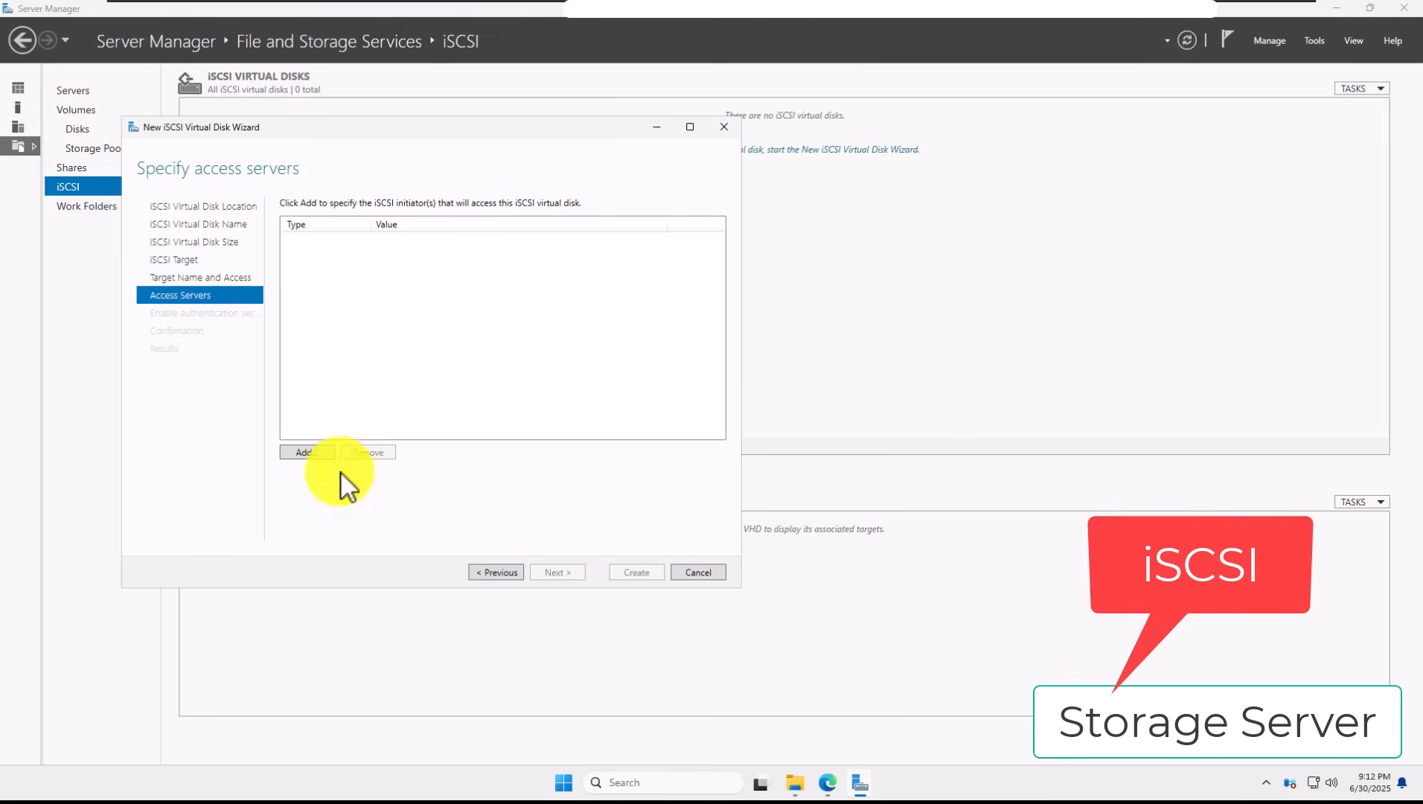
left_click(305, 452)
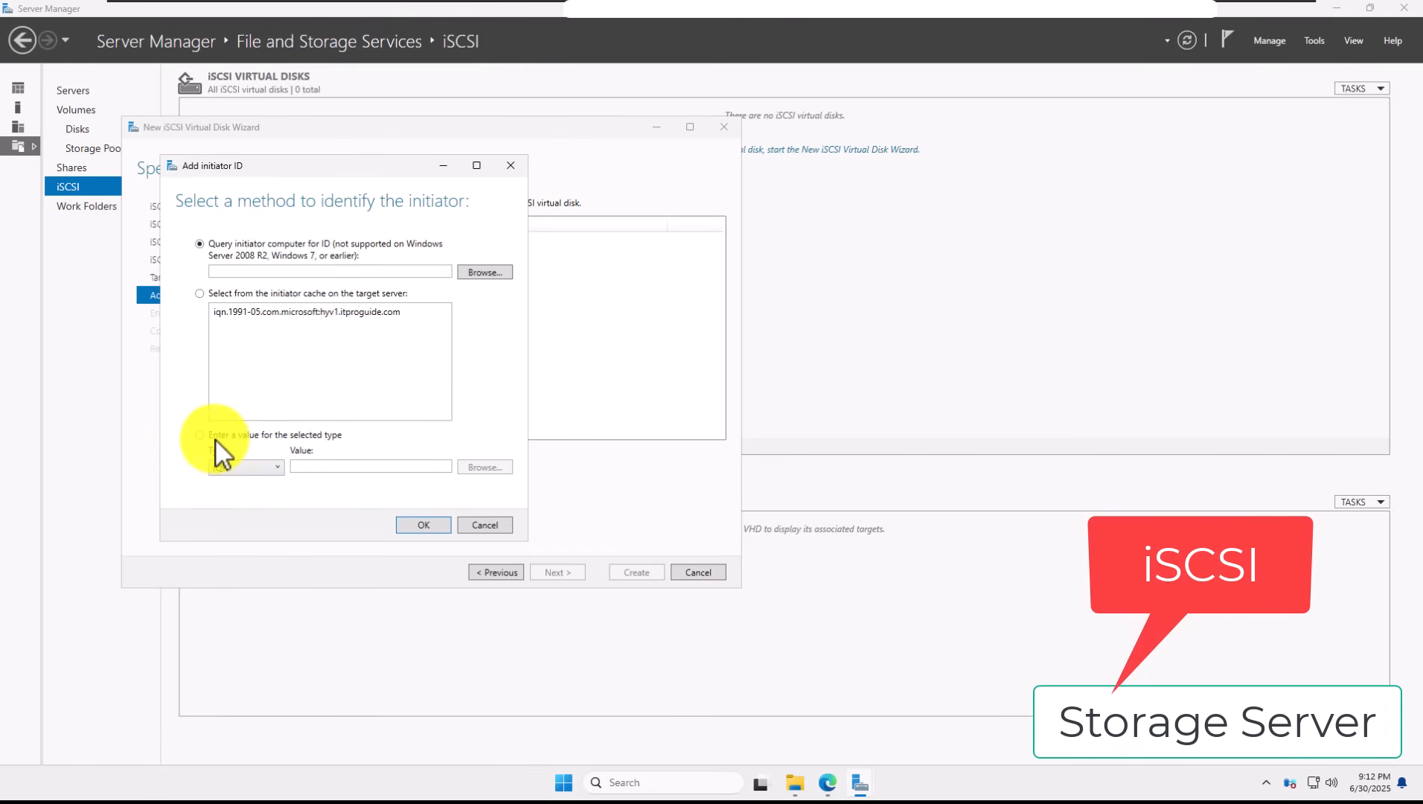
left_click(225, 462)
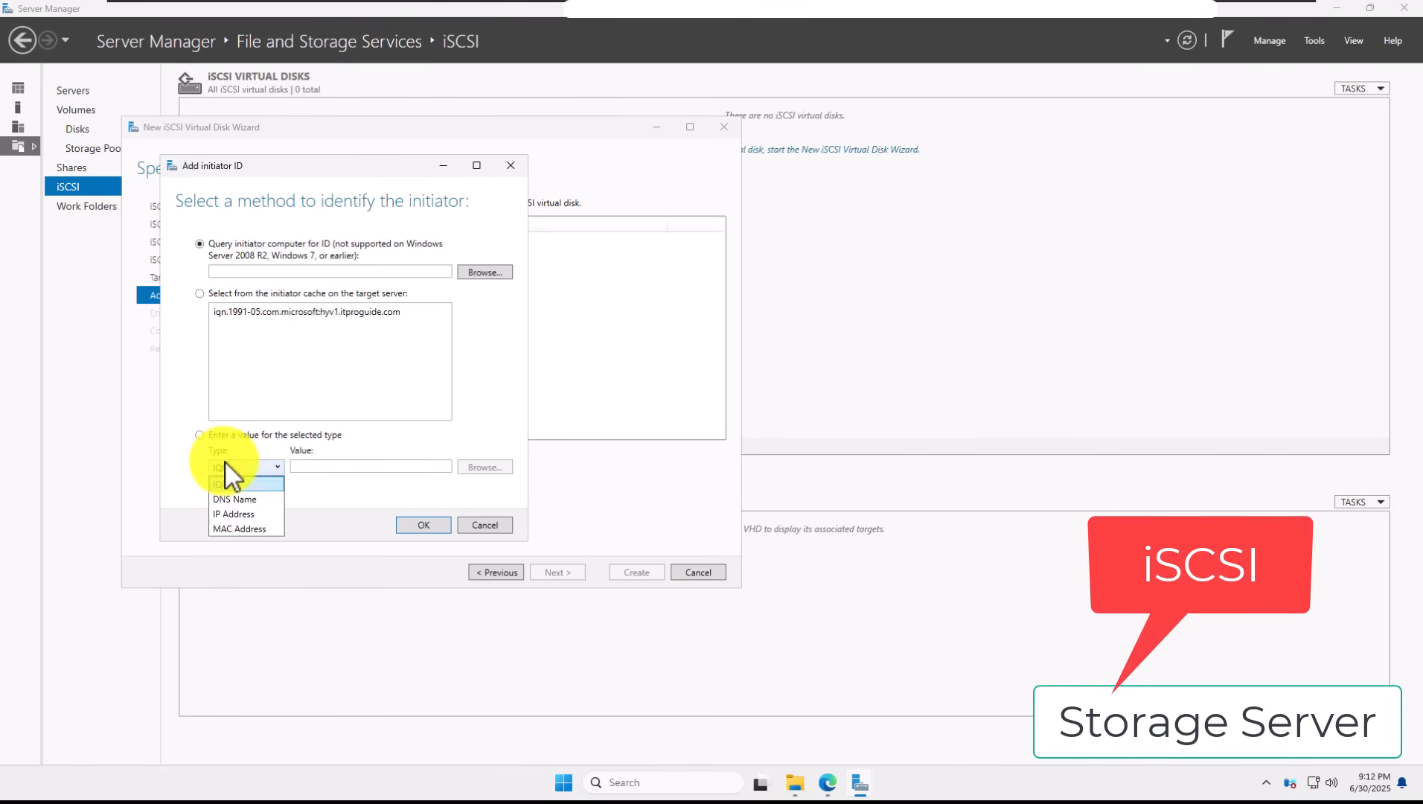
left_click(236, 497)
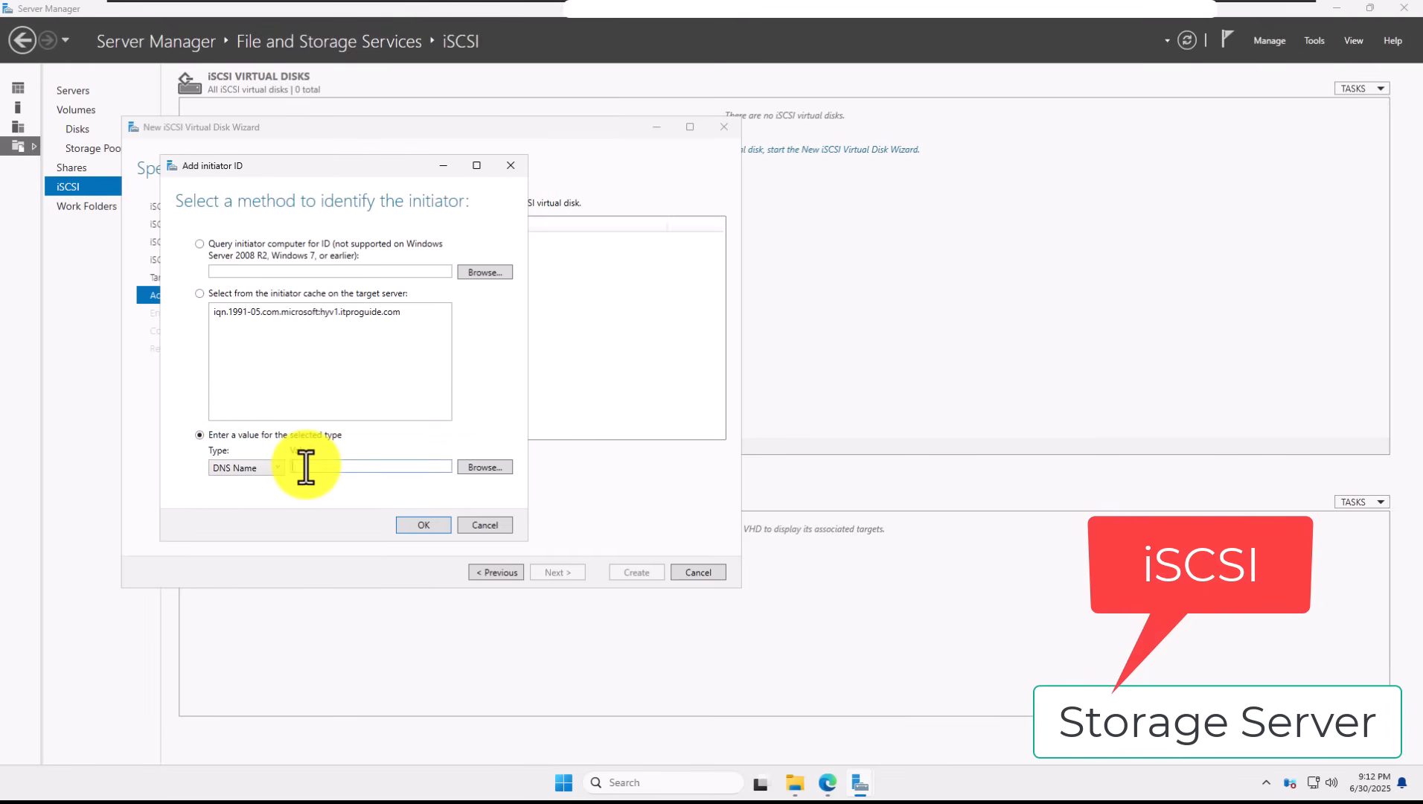
mouse_move(1175, 25)
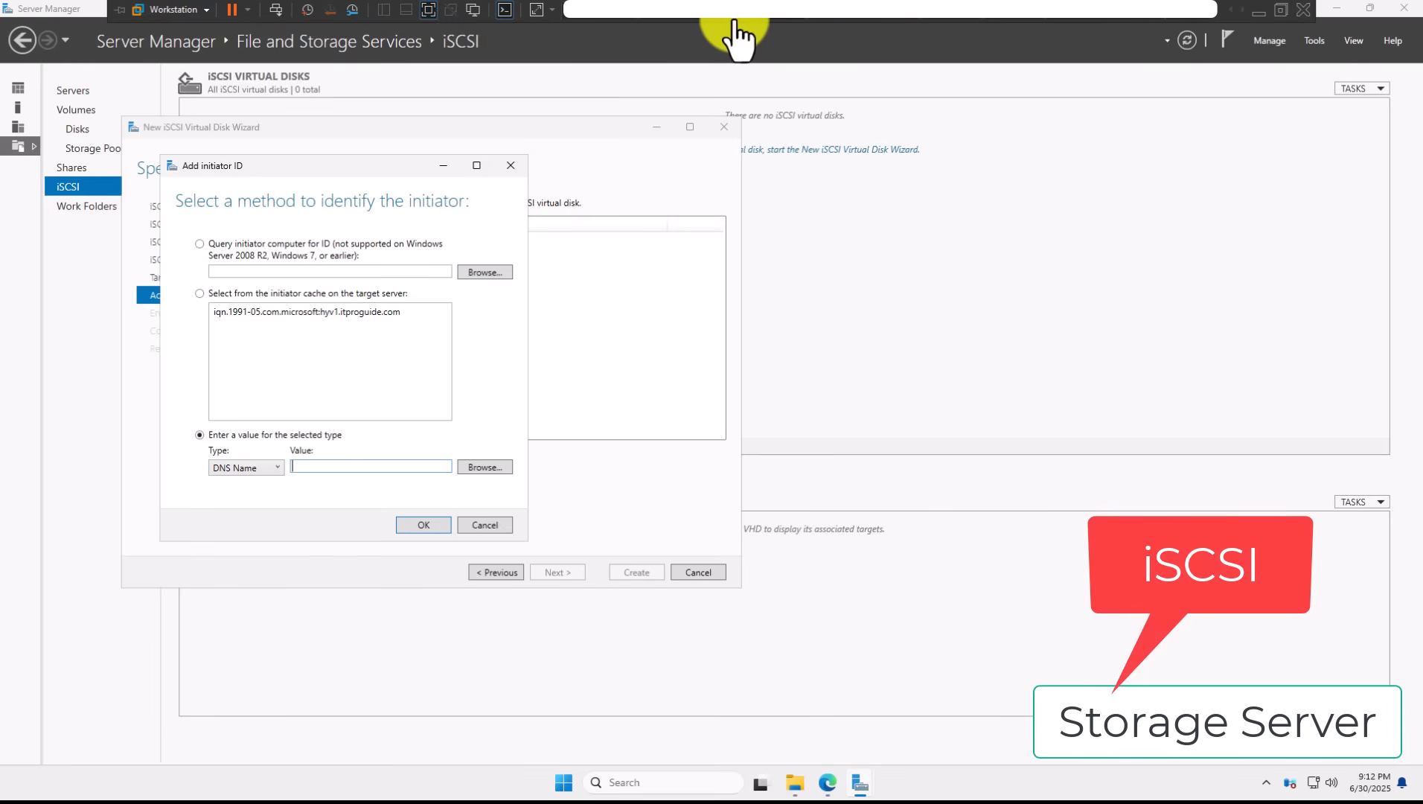
Step: Sign in to the HV01 VM as the domain administrator through Other user
left_click(946, 14)
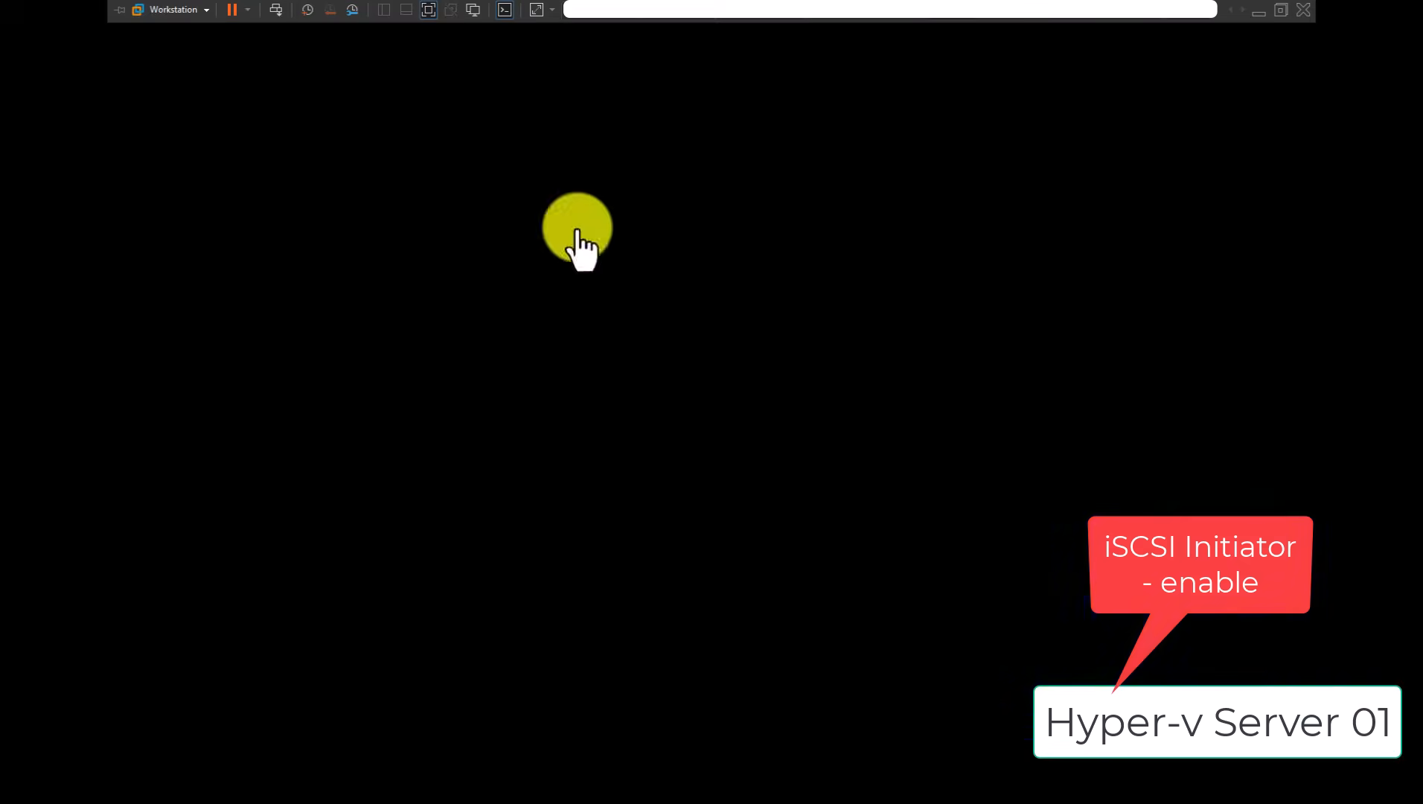
left_click(275, 10)
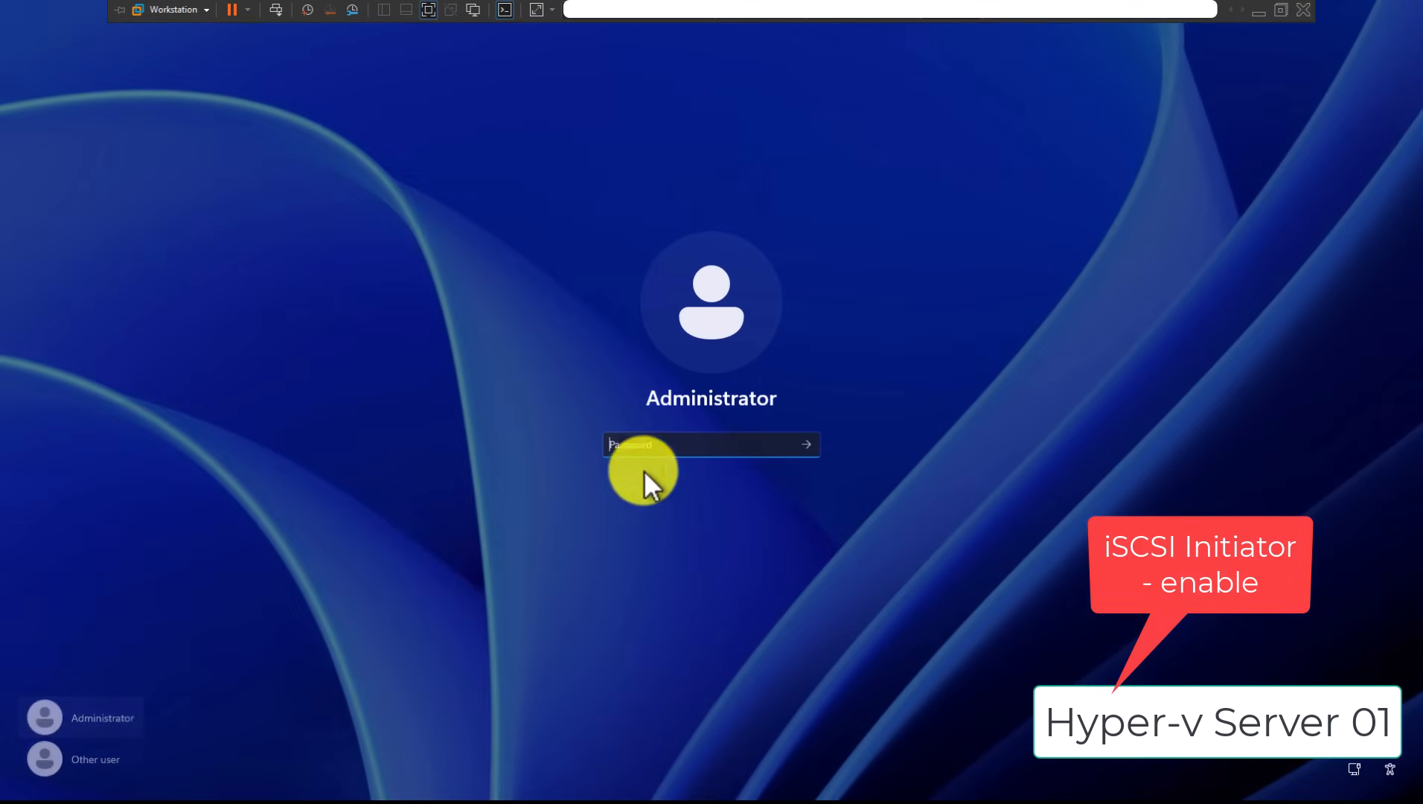
left_click(131, 750)
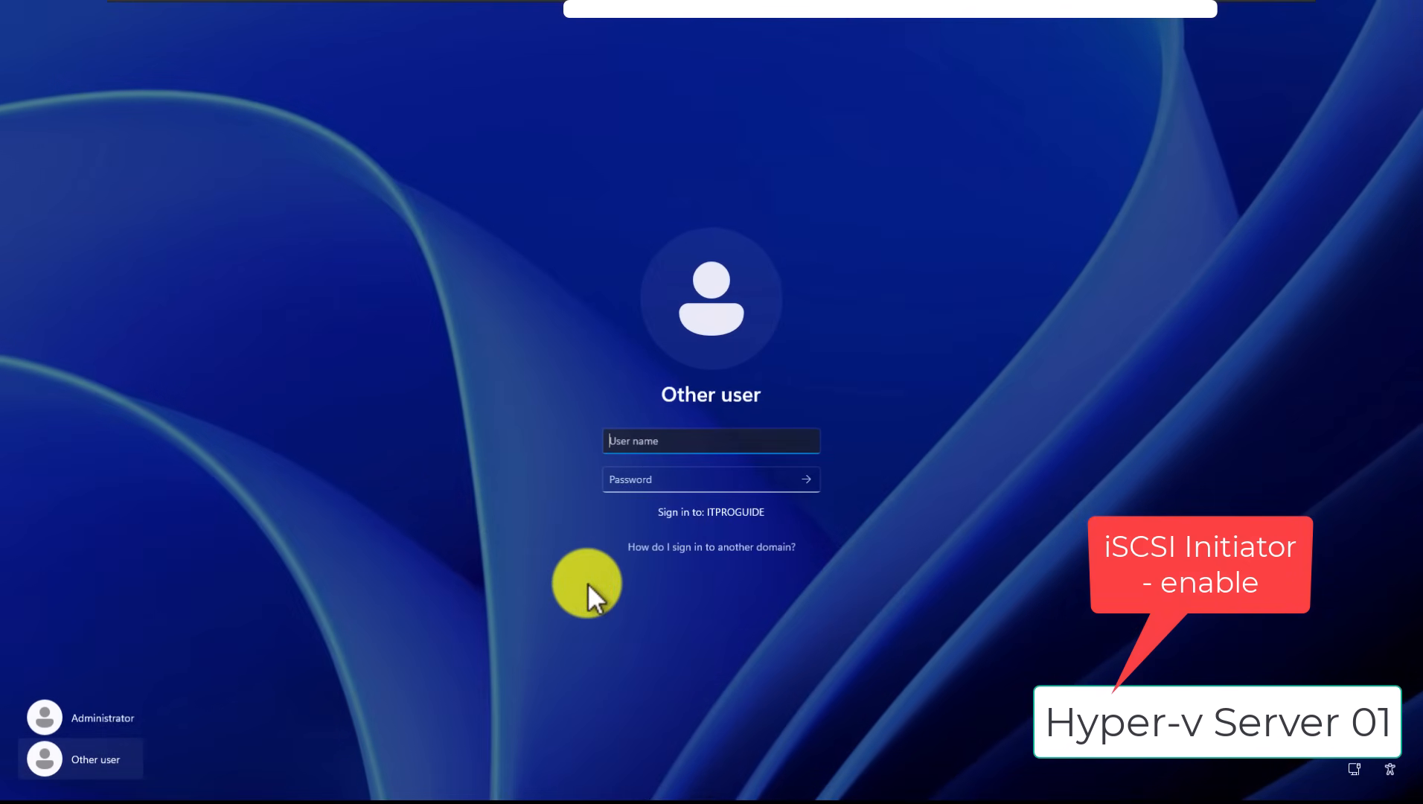
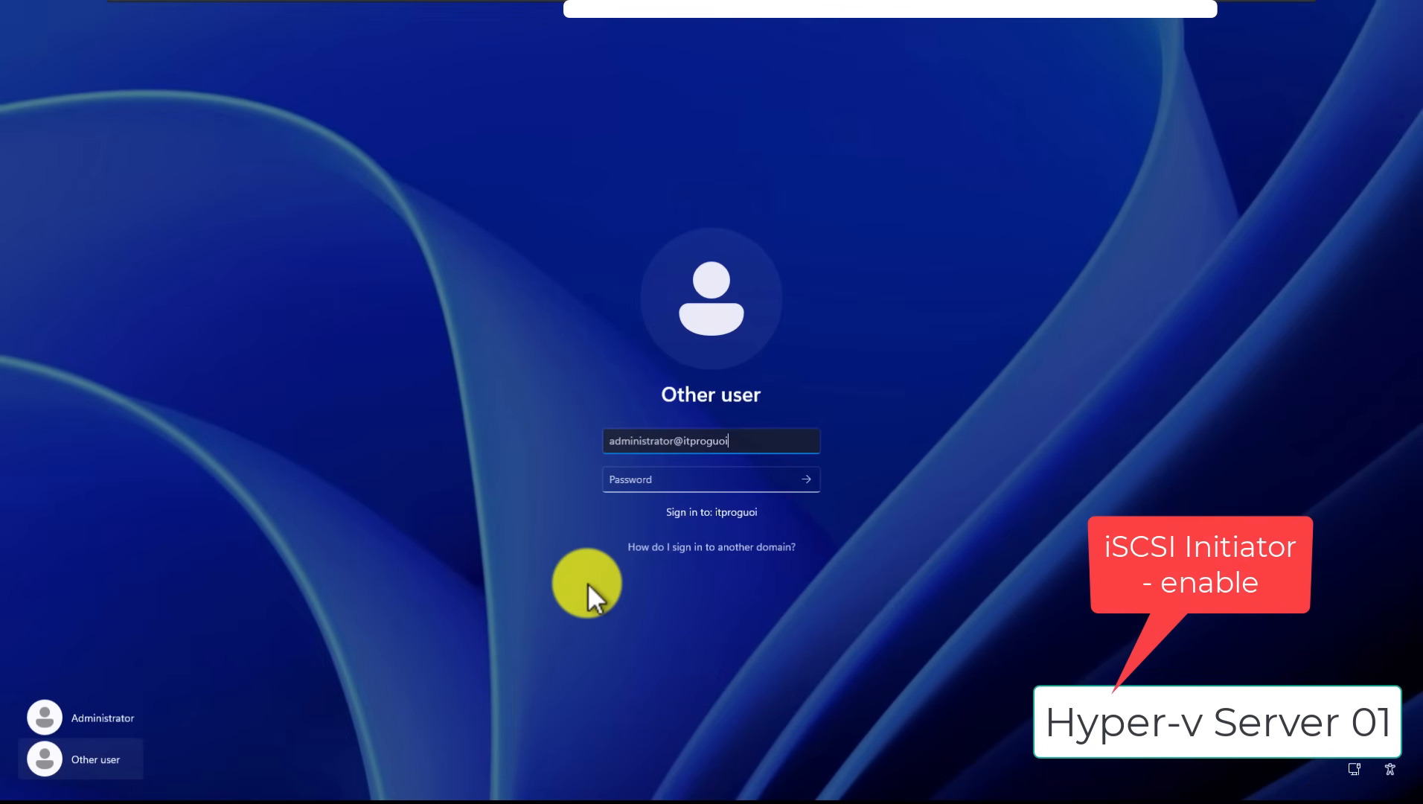
key("Tab")
type("••••••")
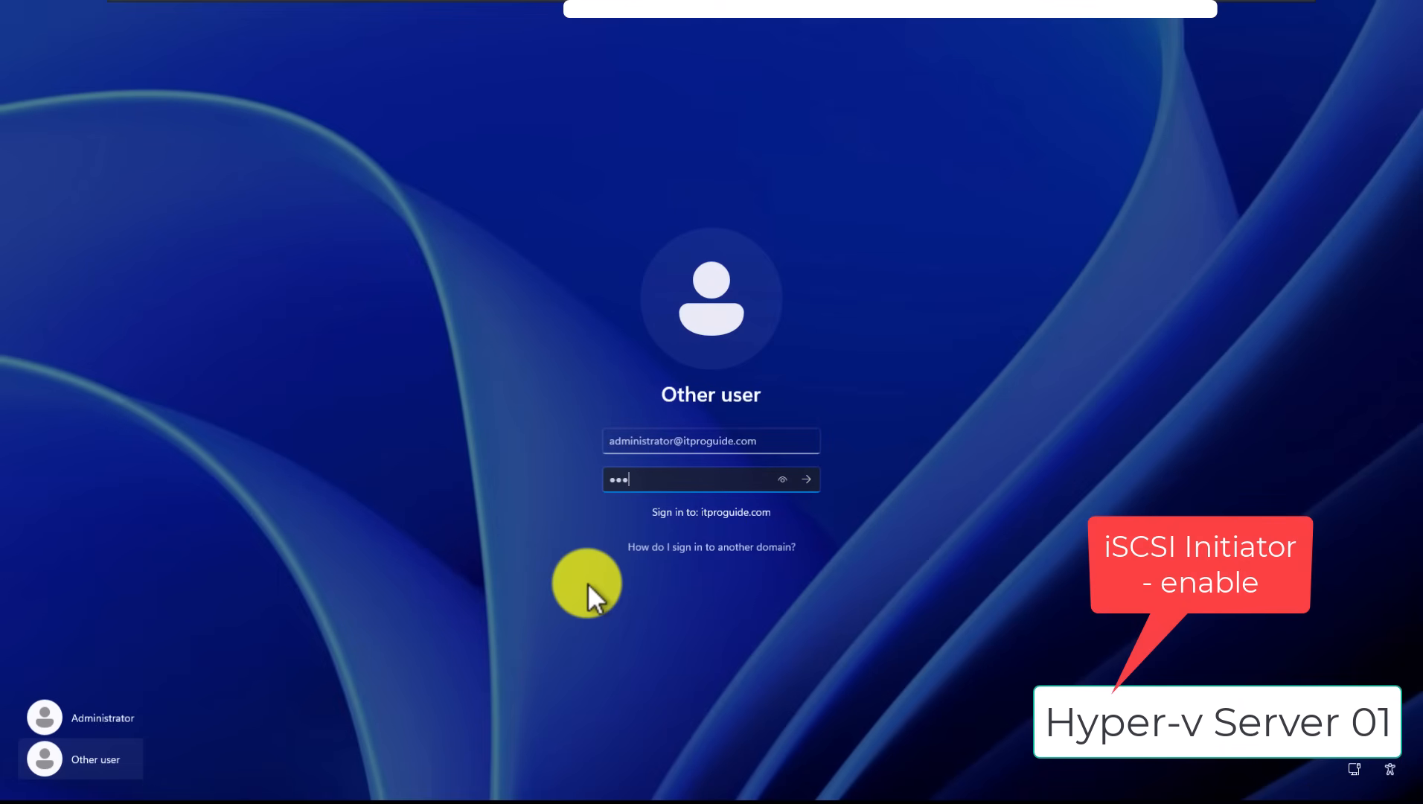
key("Return")
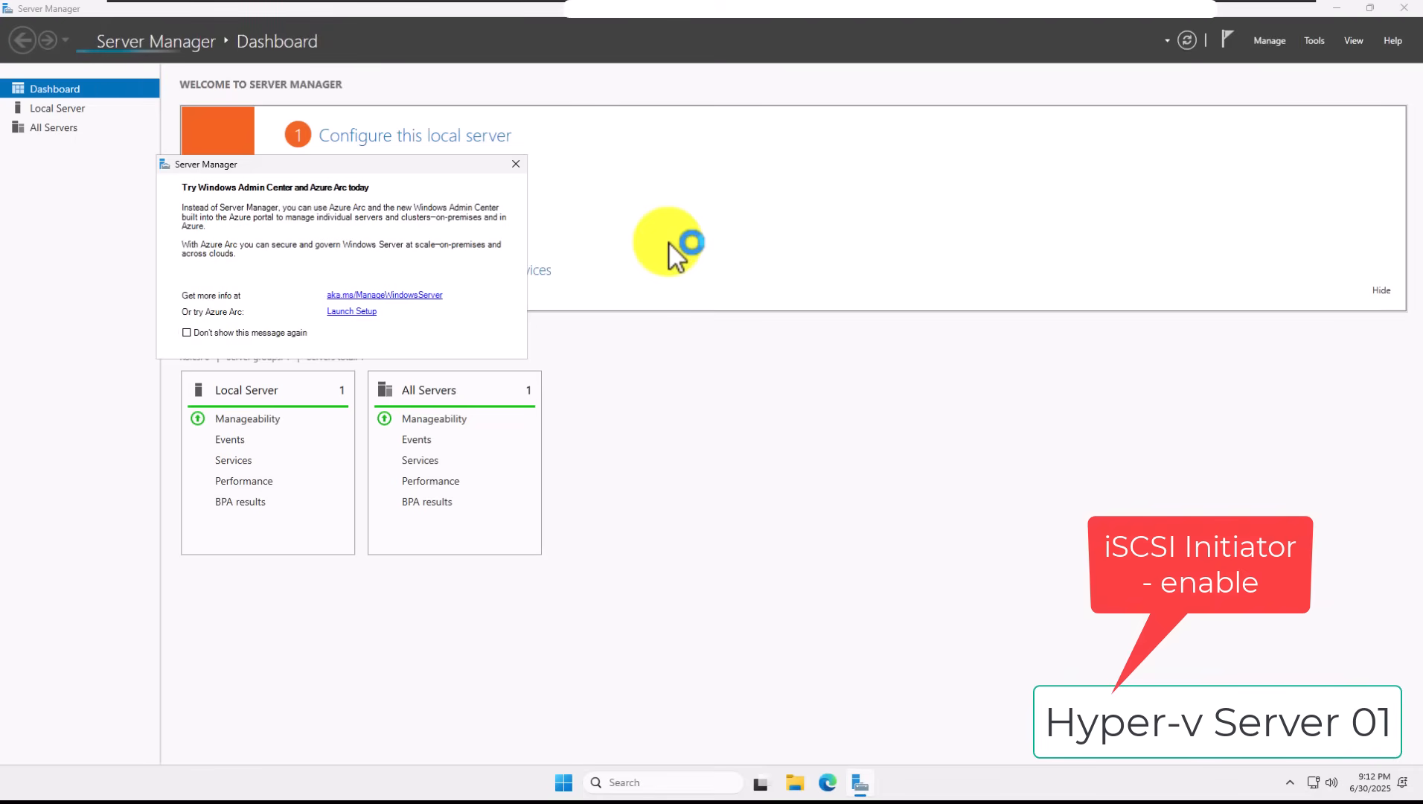
Step: Launch iSCSI Initiator on HV01's Local Server and agree to start the Microsoft iSCSI service
left_click(516, 164)
left_click(43, 108)
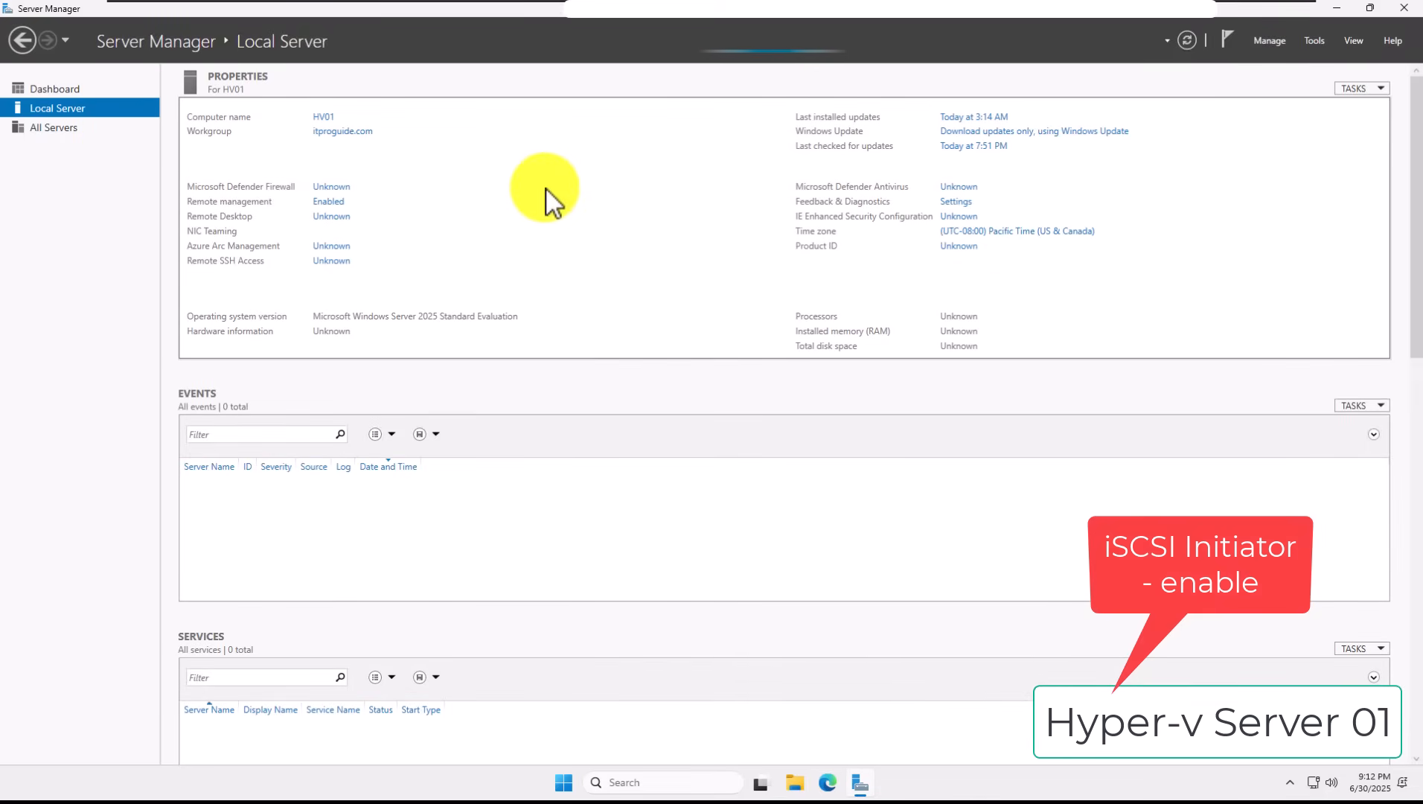
left_click(1314, 41)
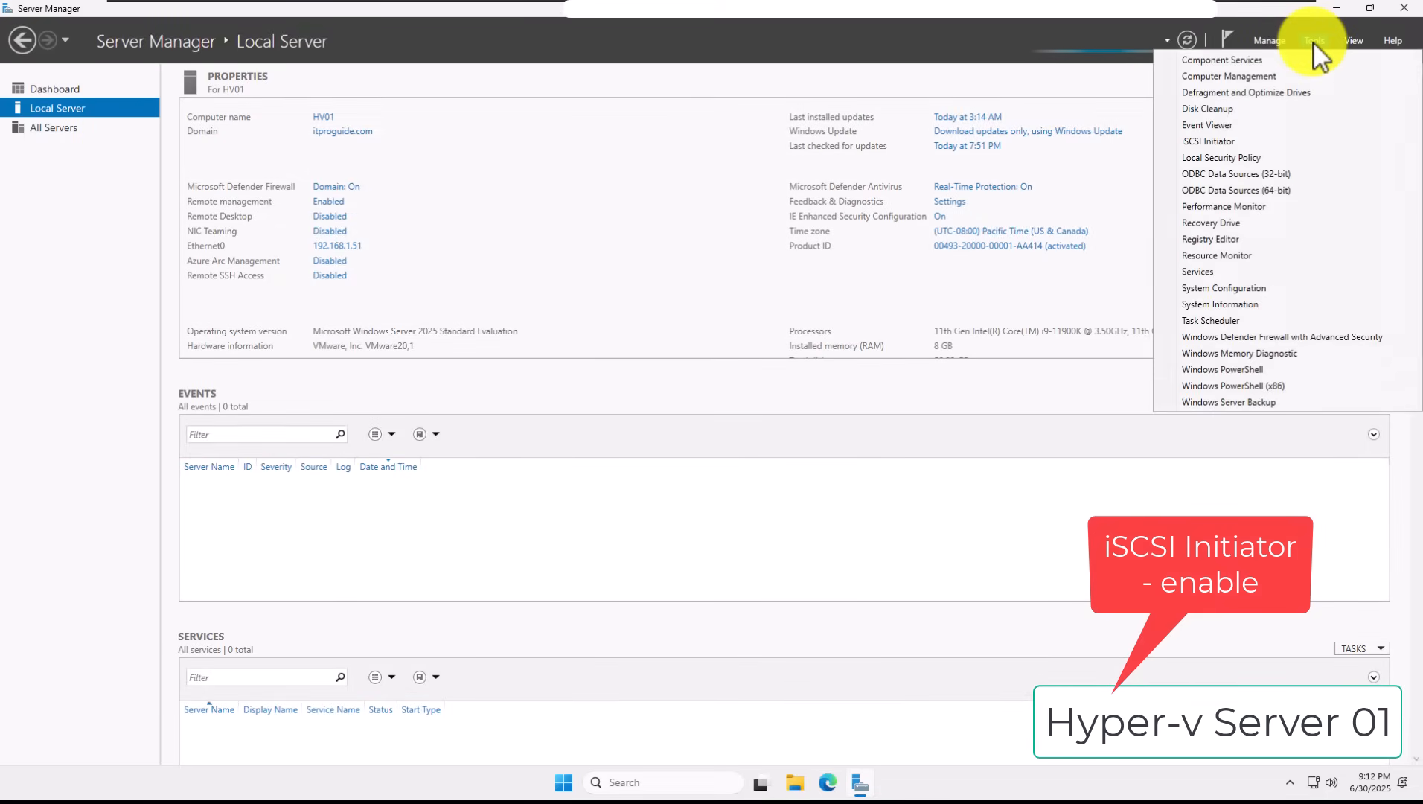
left_click(1270, 142)
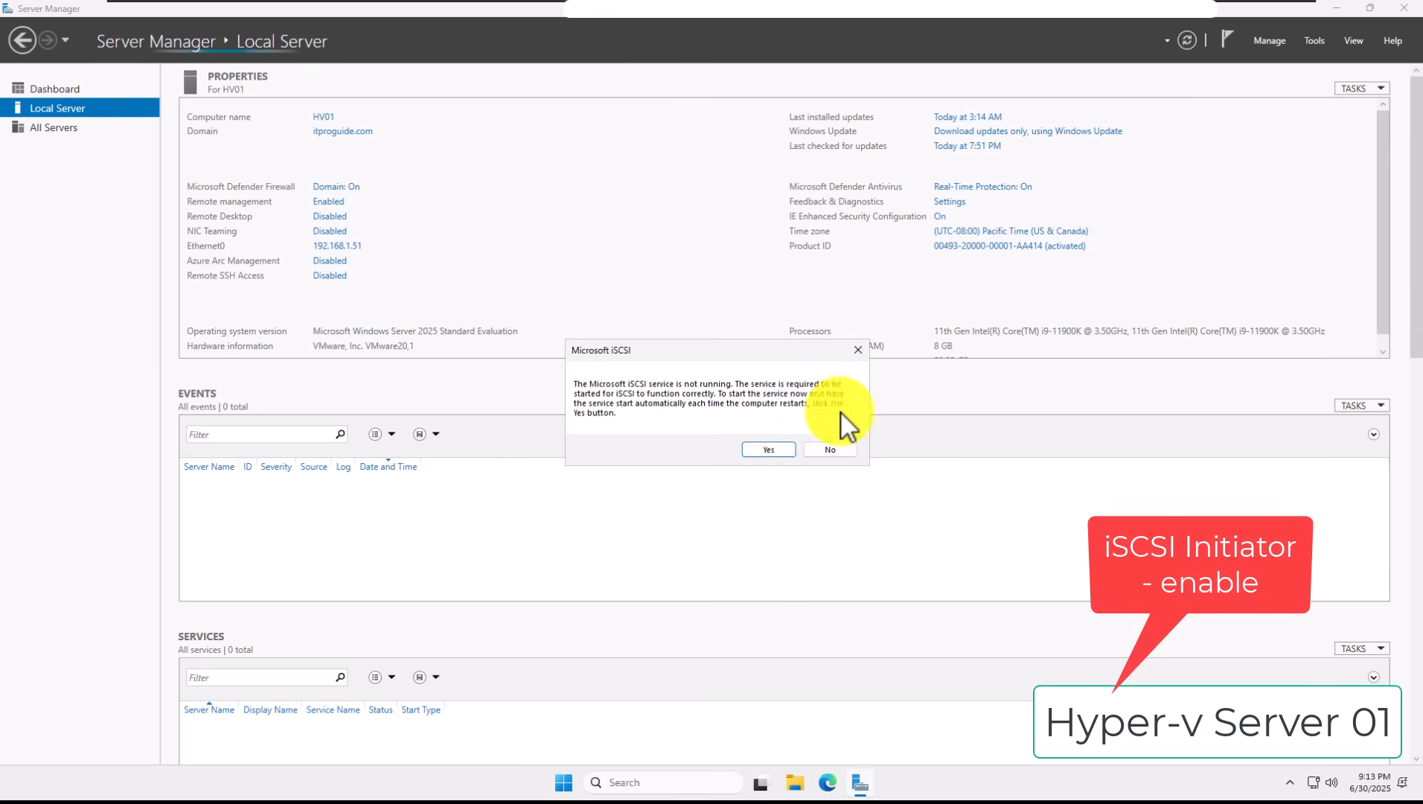
left_click(782, 448)
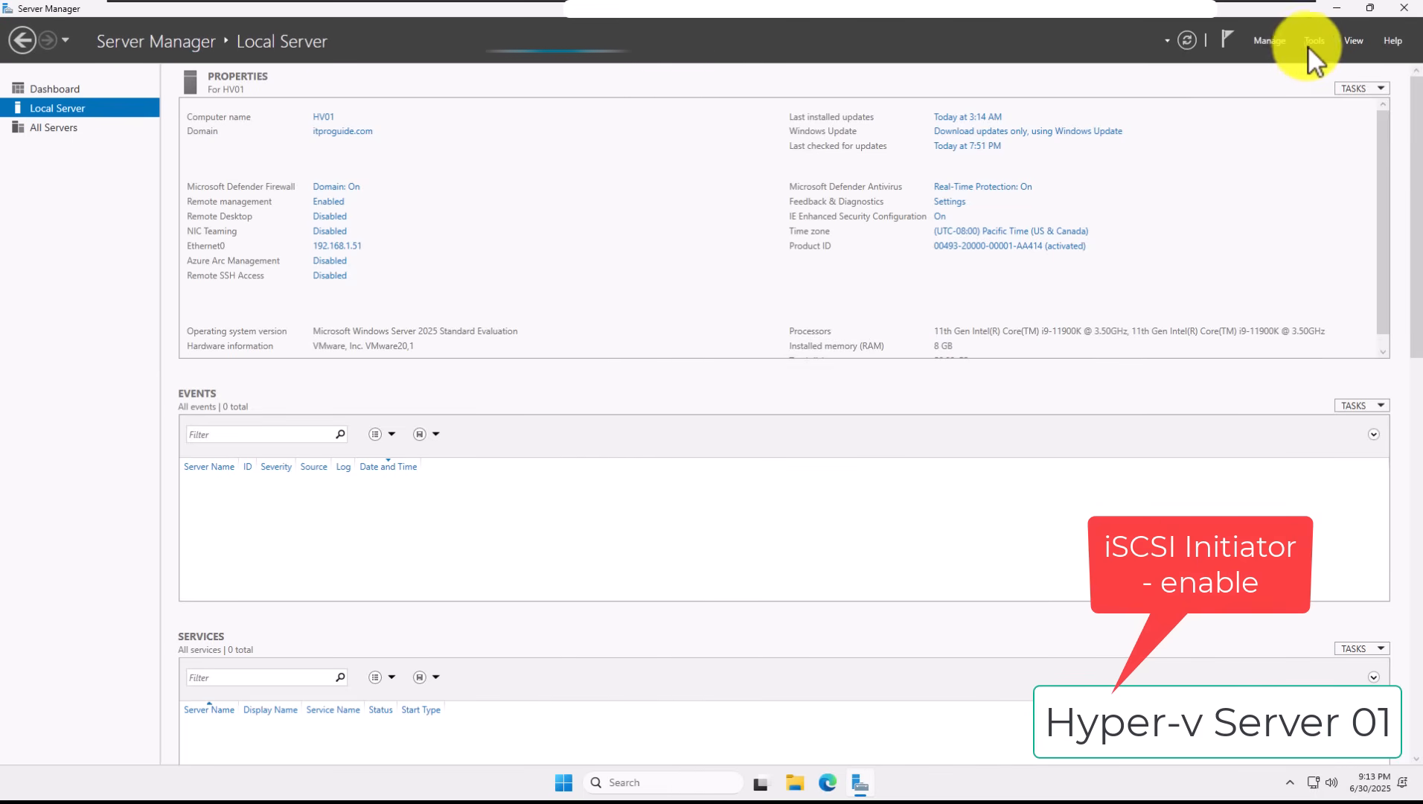
Step: Reopen the iSCSI Initiator properties from Tools and close them again
left_click(1310, 43)
left_click(1230, 137)
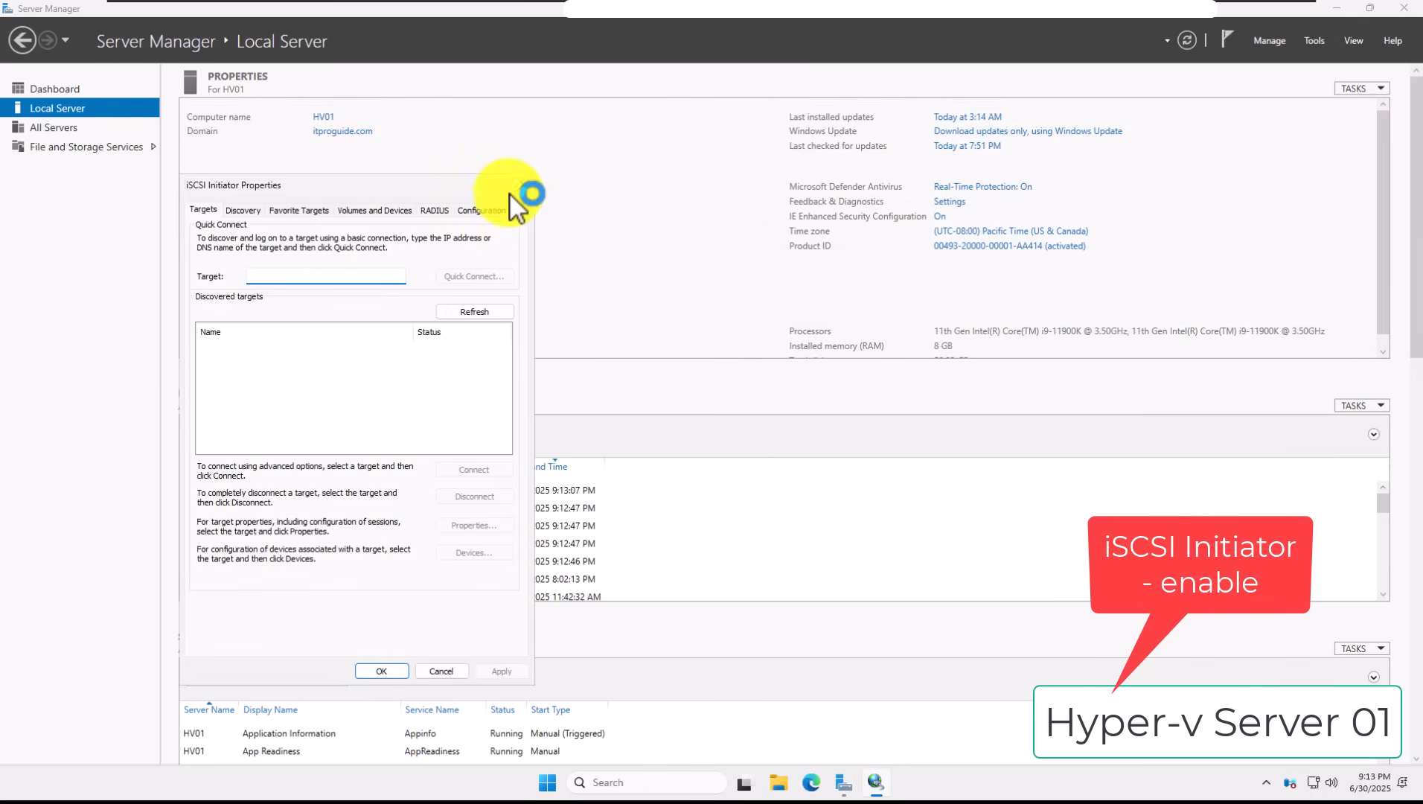
left_click(512, 188)
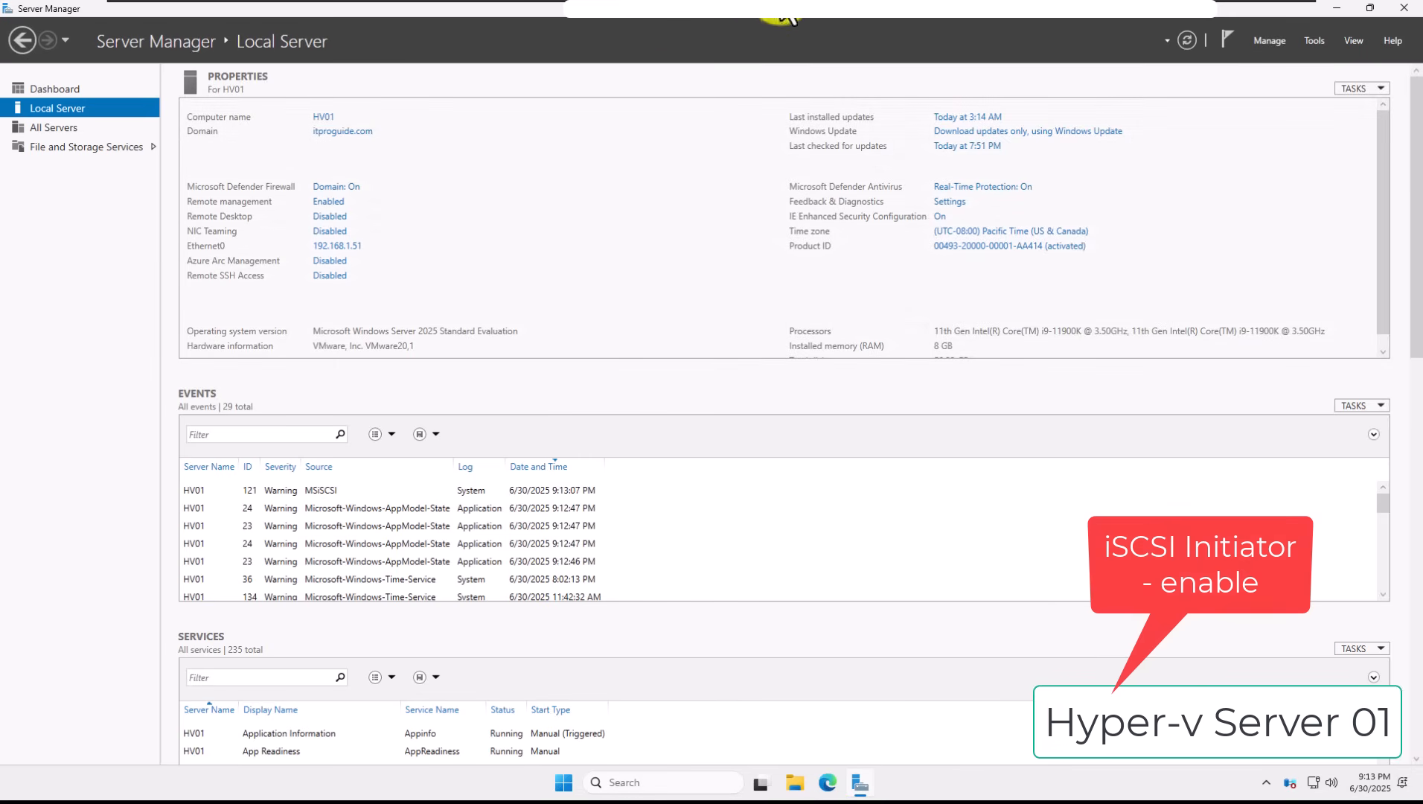
Step: Add HV02.itproguide.com as an allowed access server for the new target
mouse_move(940, 33)
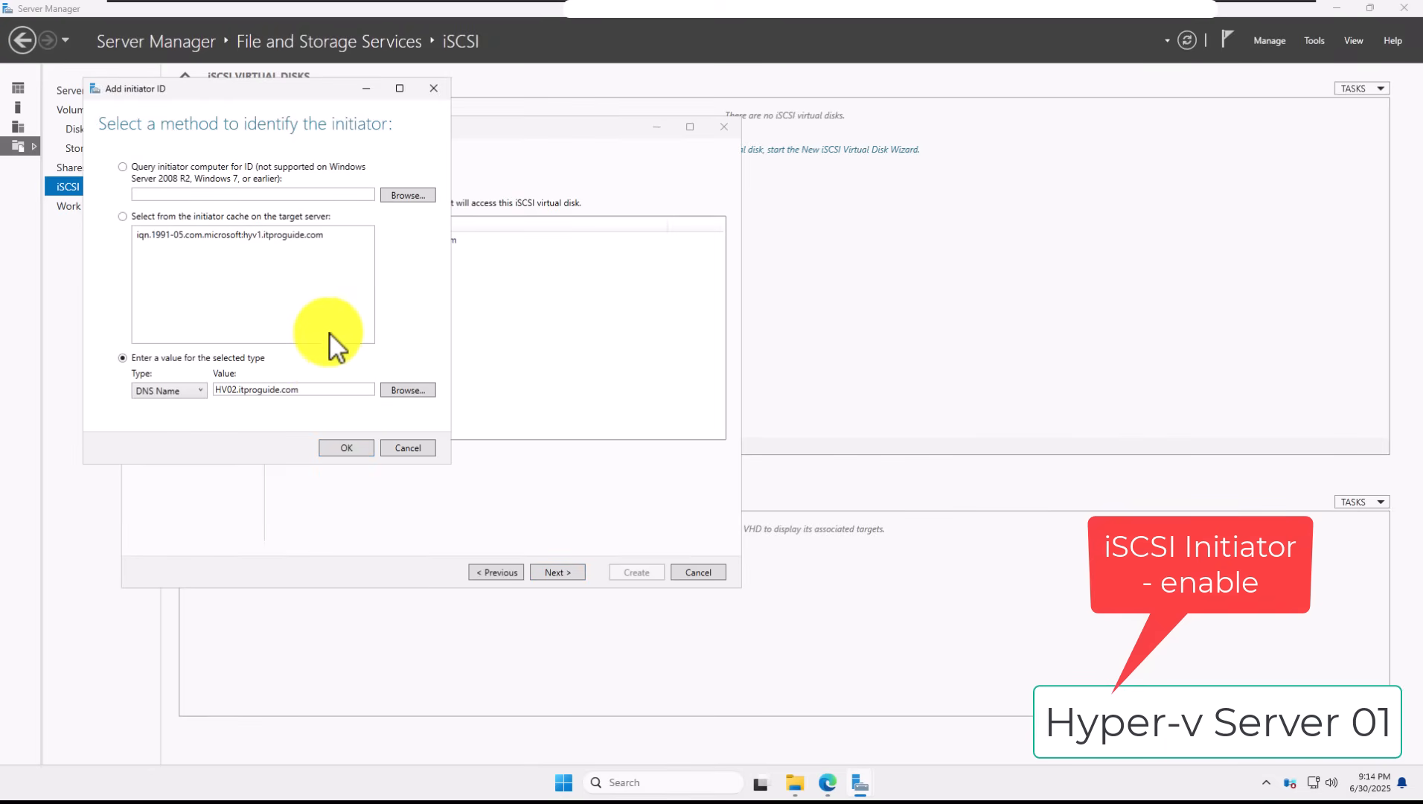
left_click(347, 450)
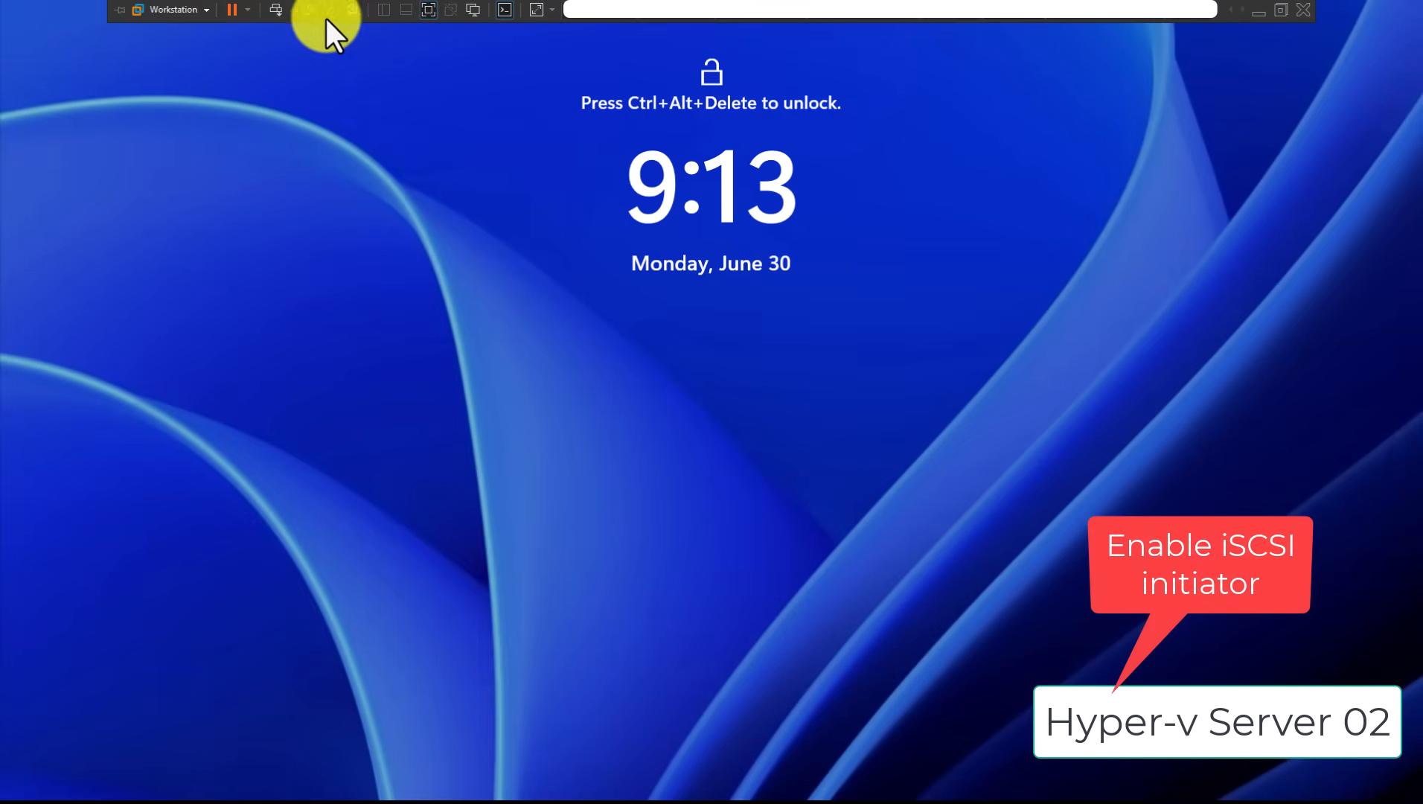
Step: Sign in to HV02 as Administrator with the account password
left_click(276, 11)
type("•")
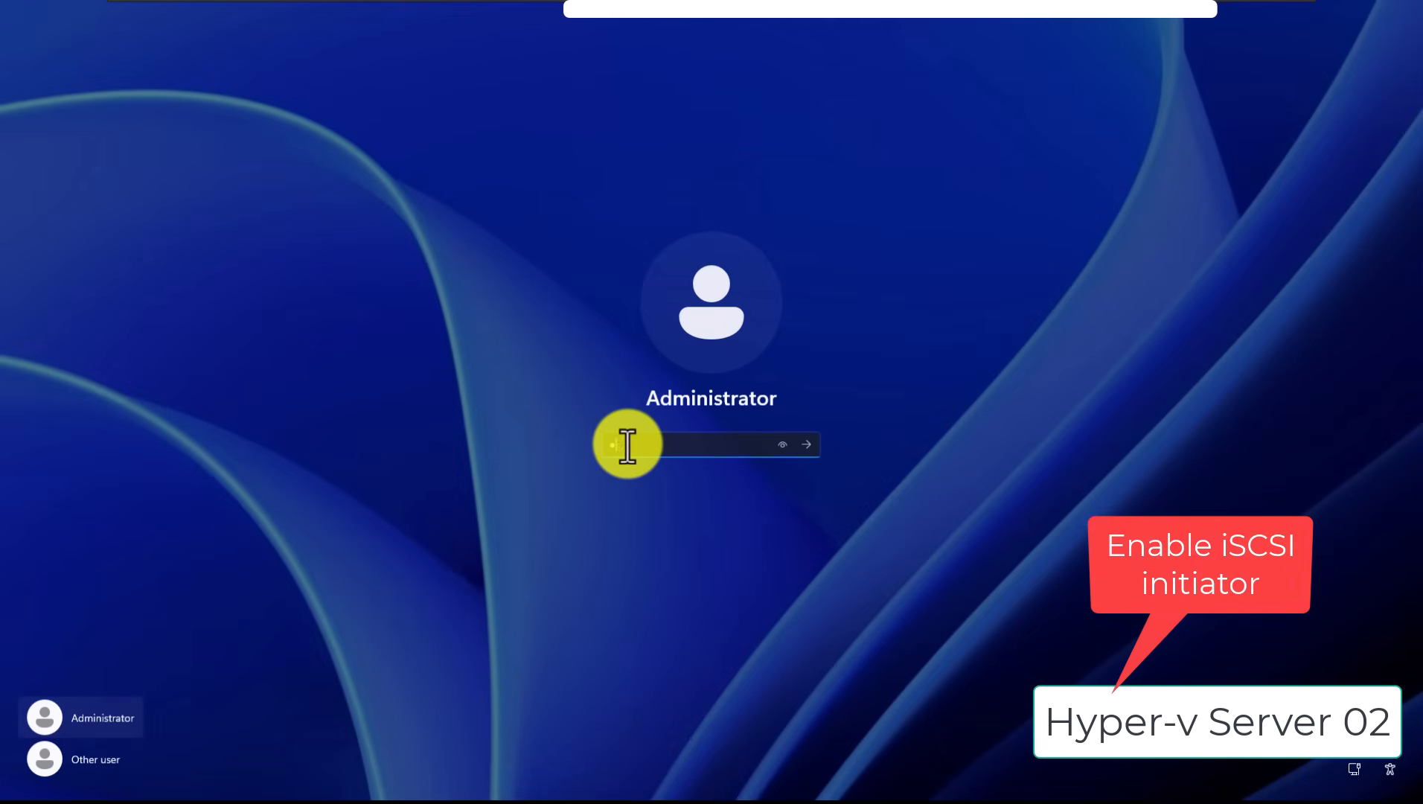
type("••••••••")
key("Return")
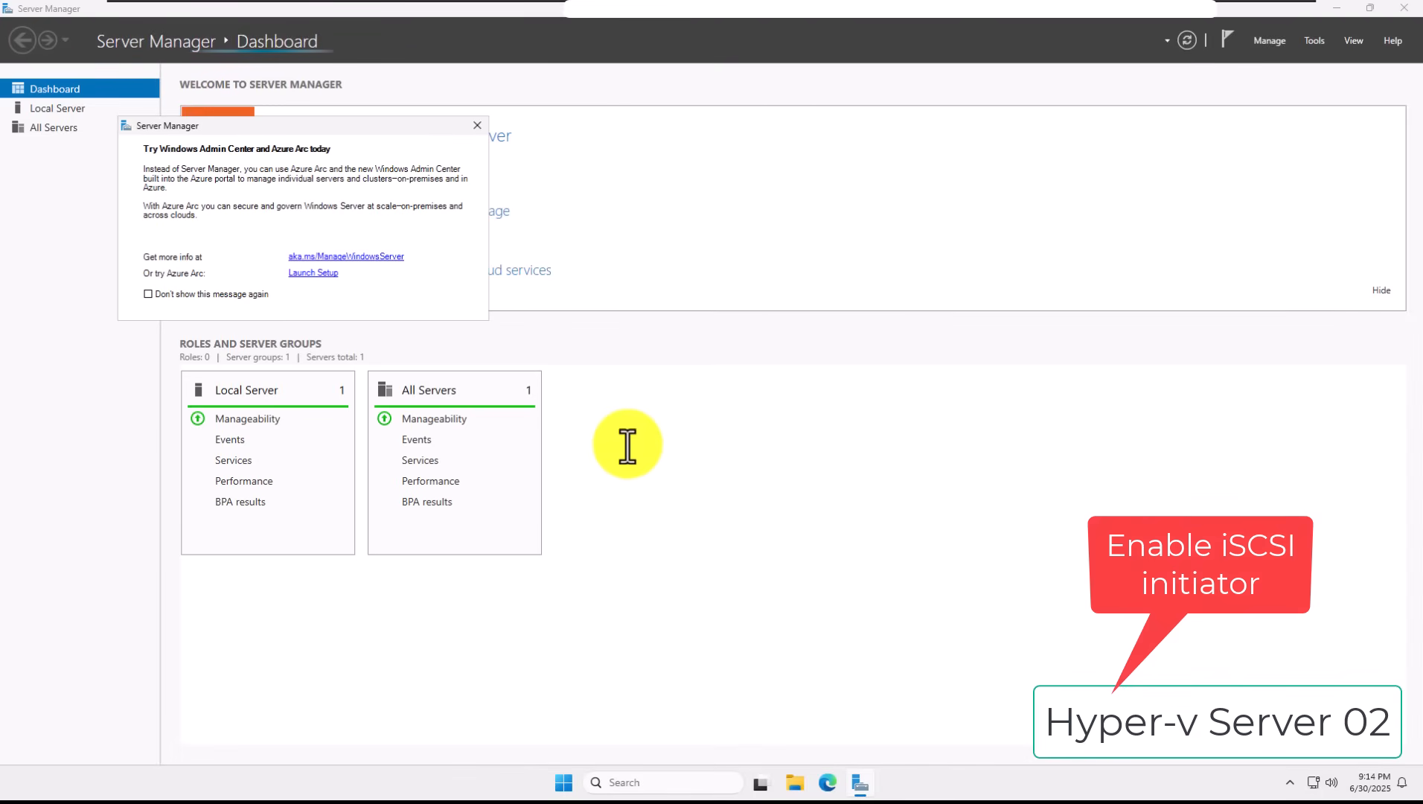
Step: Dismiss the Azure Arc notice and start HV02's Microsoft iSCSI service via iSCSI Initiator
left_click(477, 125)
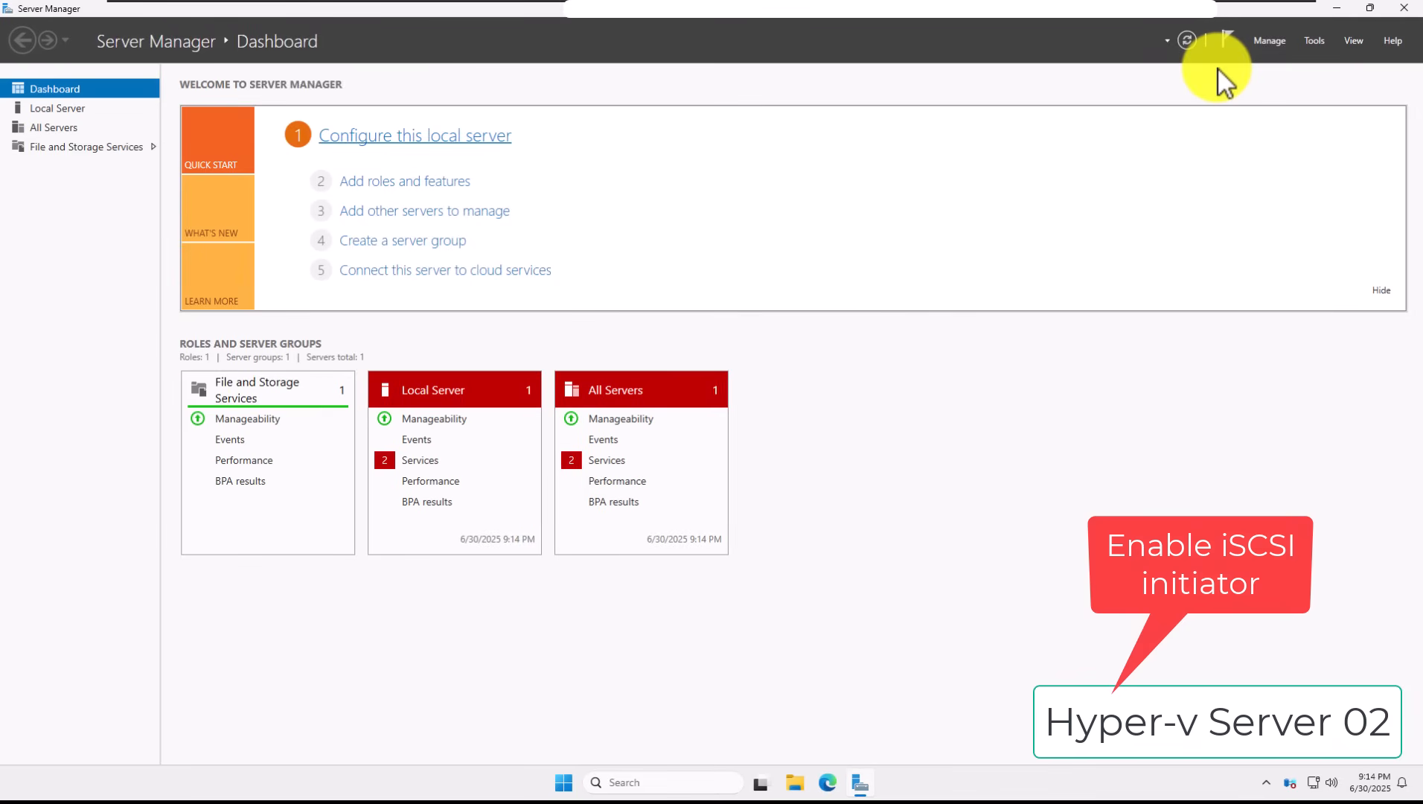
left_click(1310, 39)
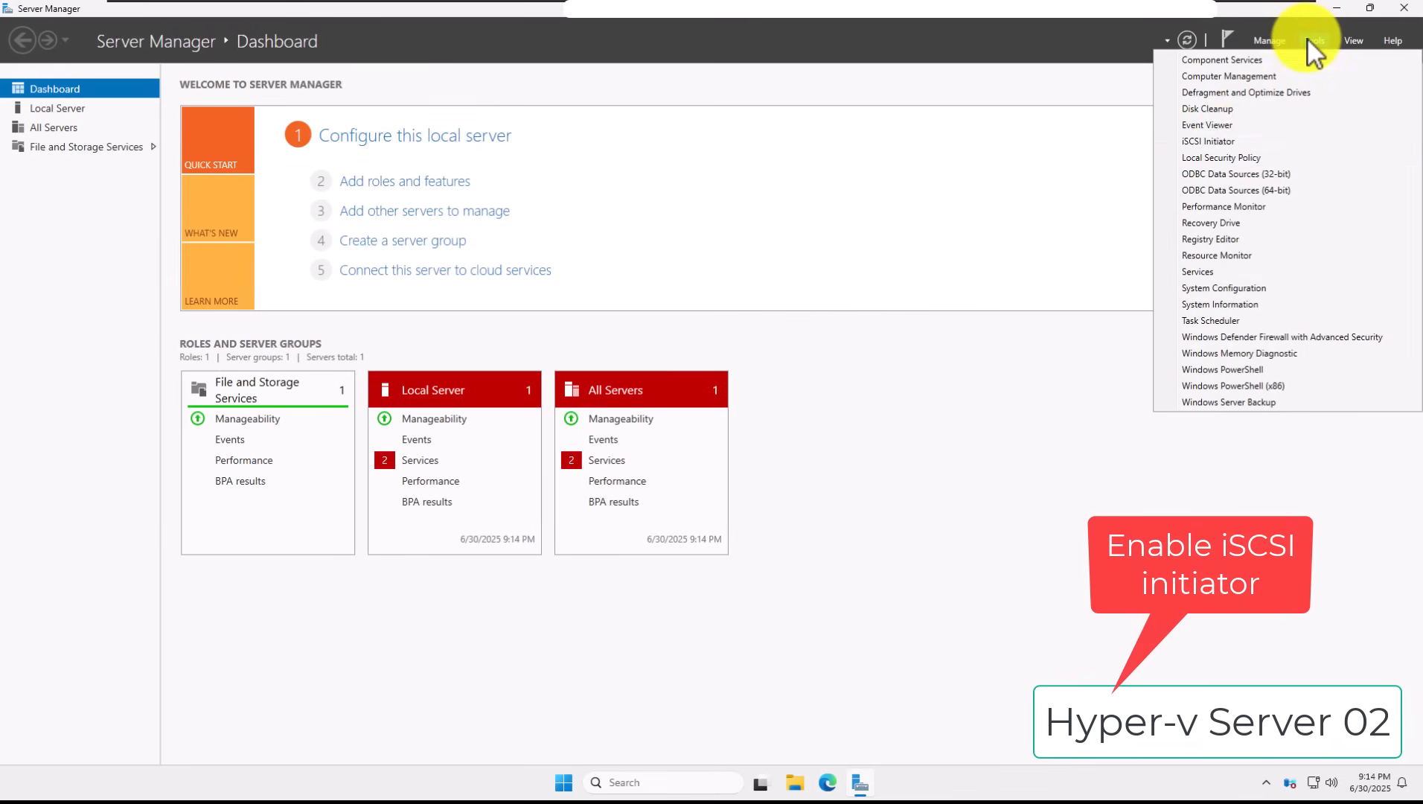
left_click(1227, 142)
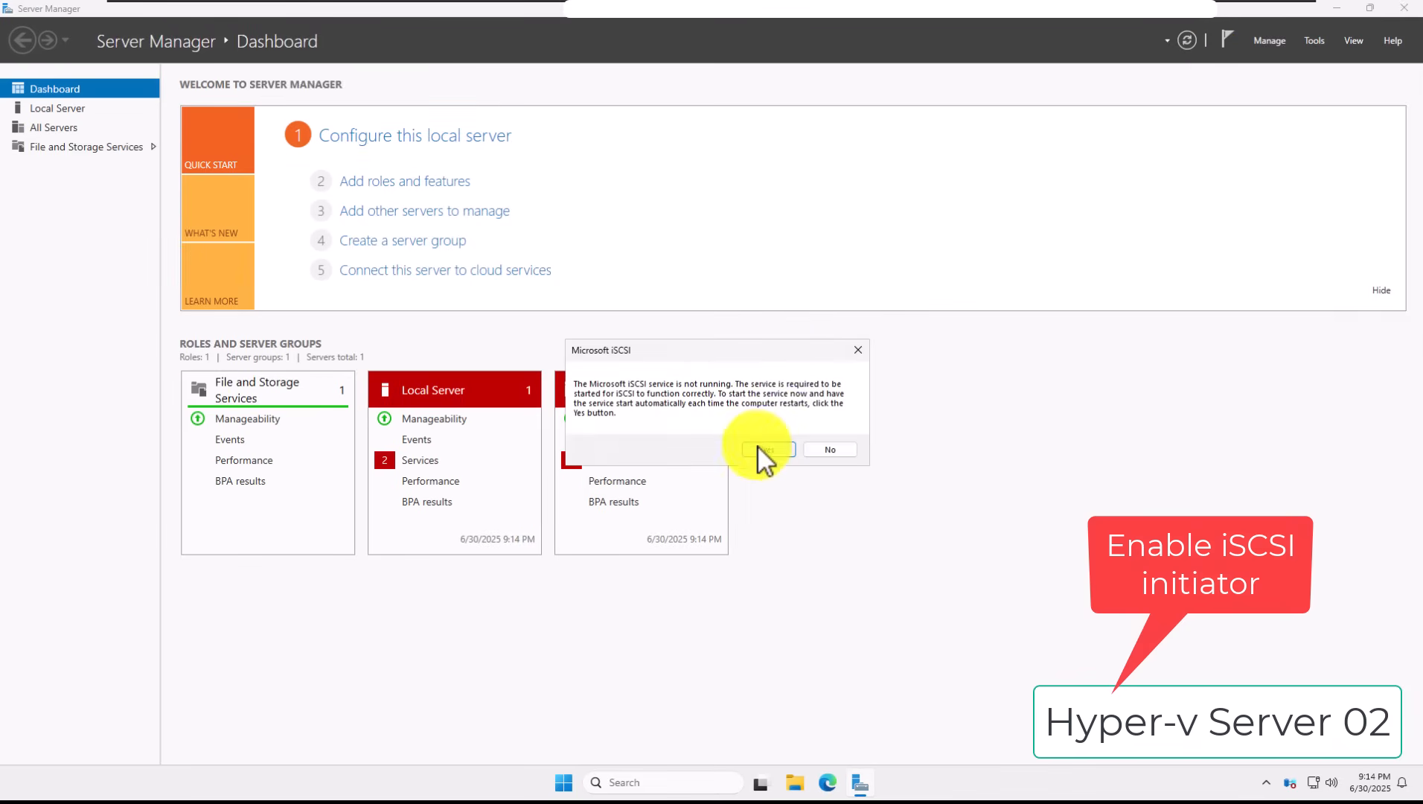
left_click(763, 449)
Step: Reopen the iSCSI Initiator properties on HV02 from the Tools menu
left_click(1314, 40)
left_click(1246, 141)
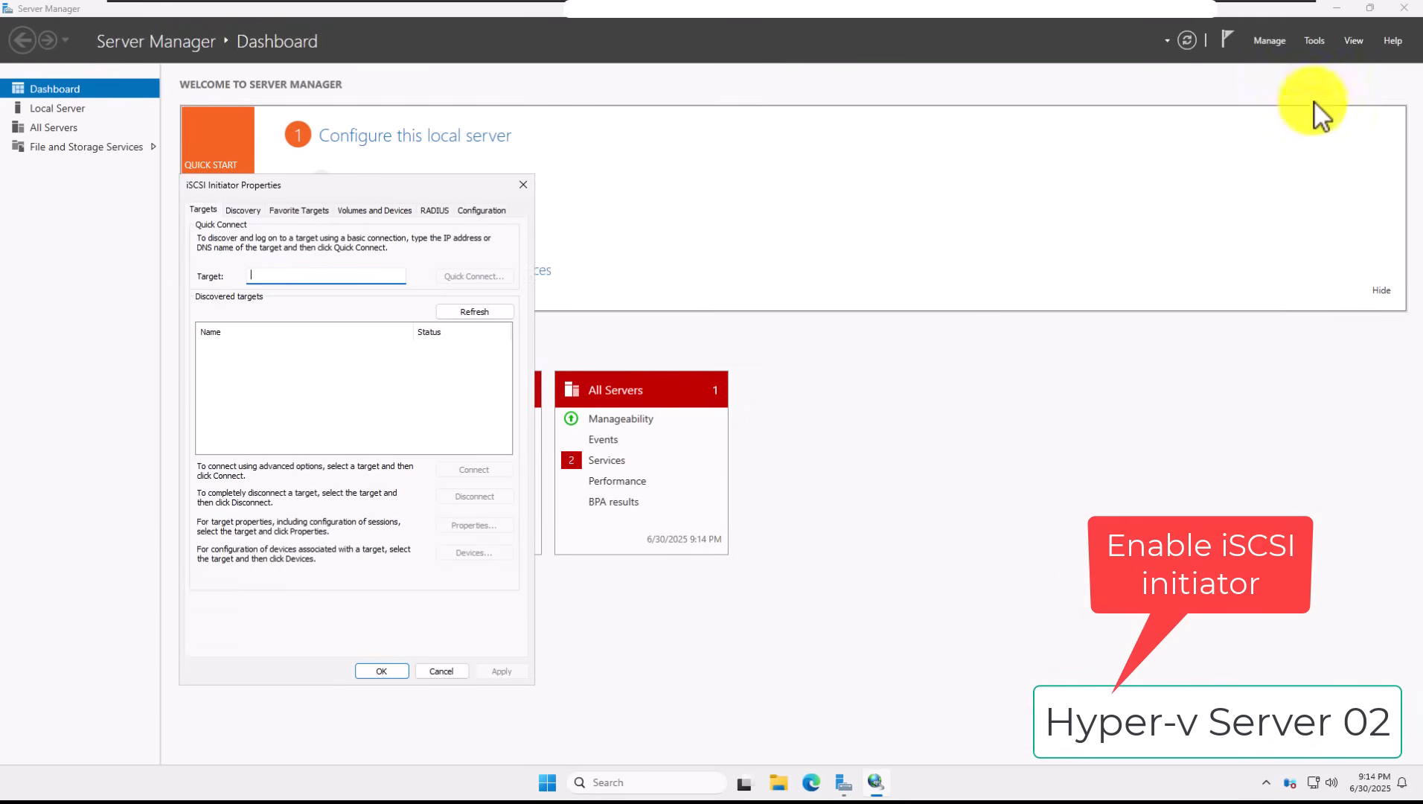
mouse_move(1049, 11)
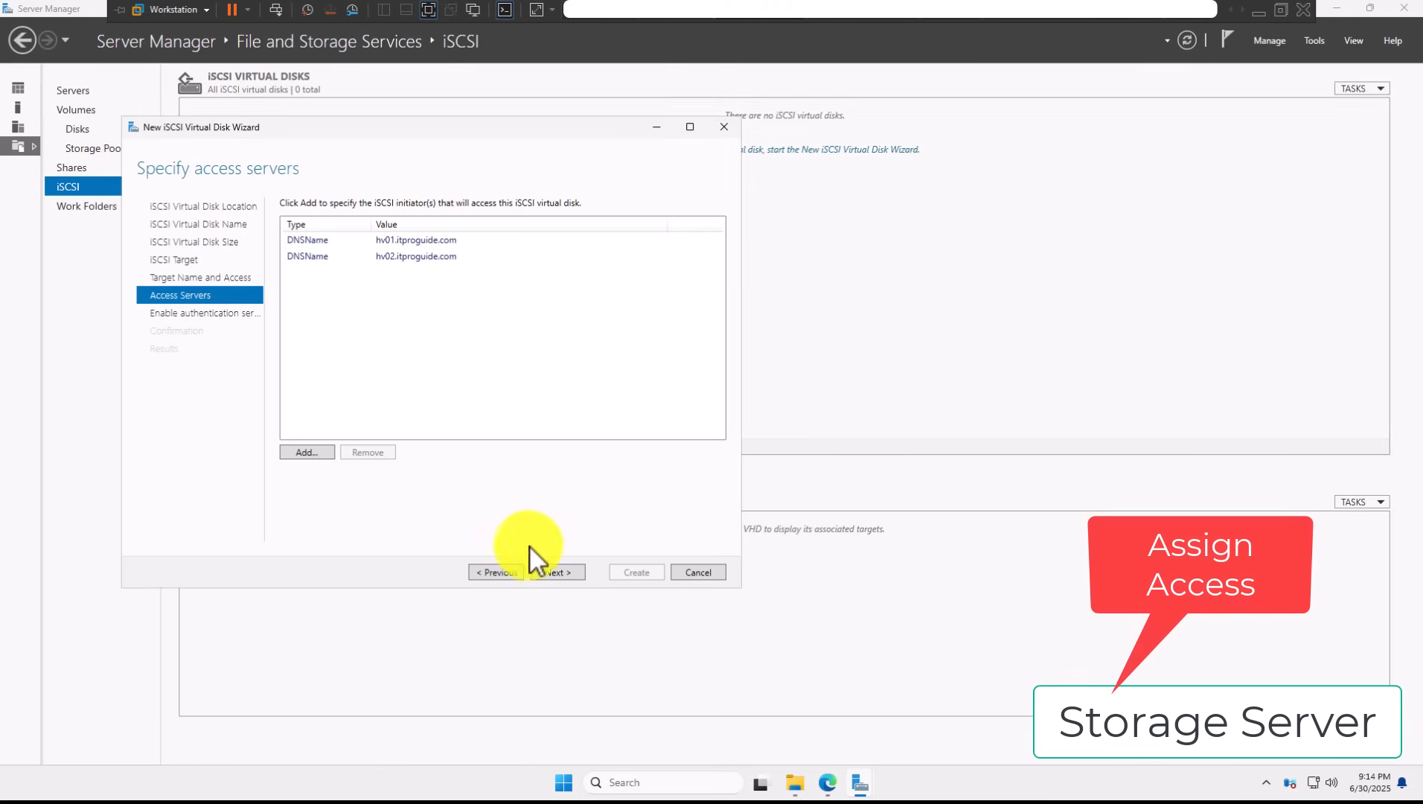
Step: Keep hv01 and hv02 as access servers, skip CHAP, and create the 1 GB QuorumDisk.vhdx
left_click(554, 571)
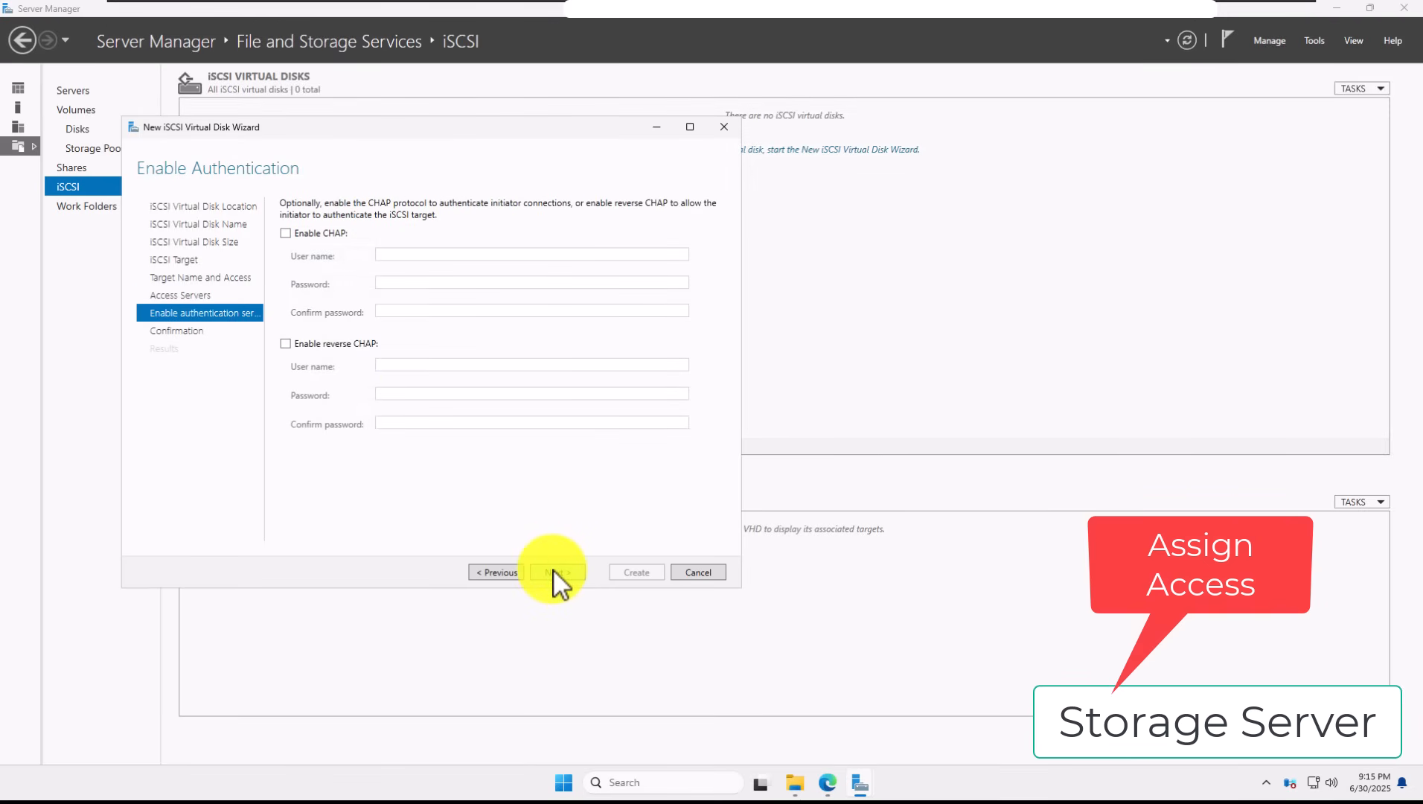
left_click(554, 572)
left_click(631, 574)
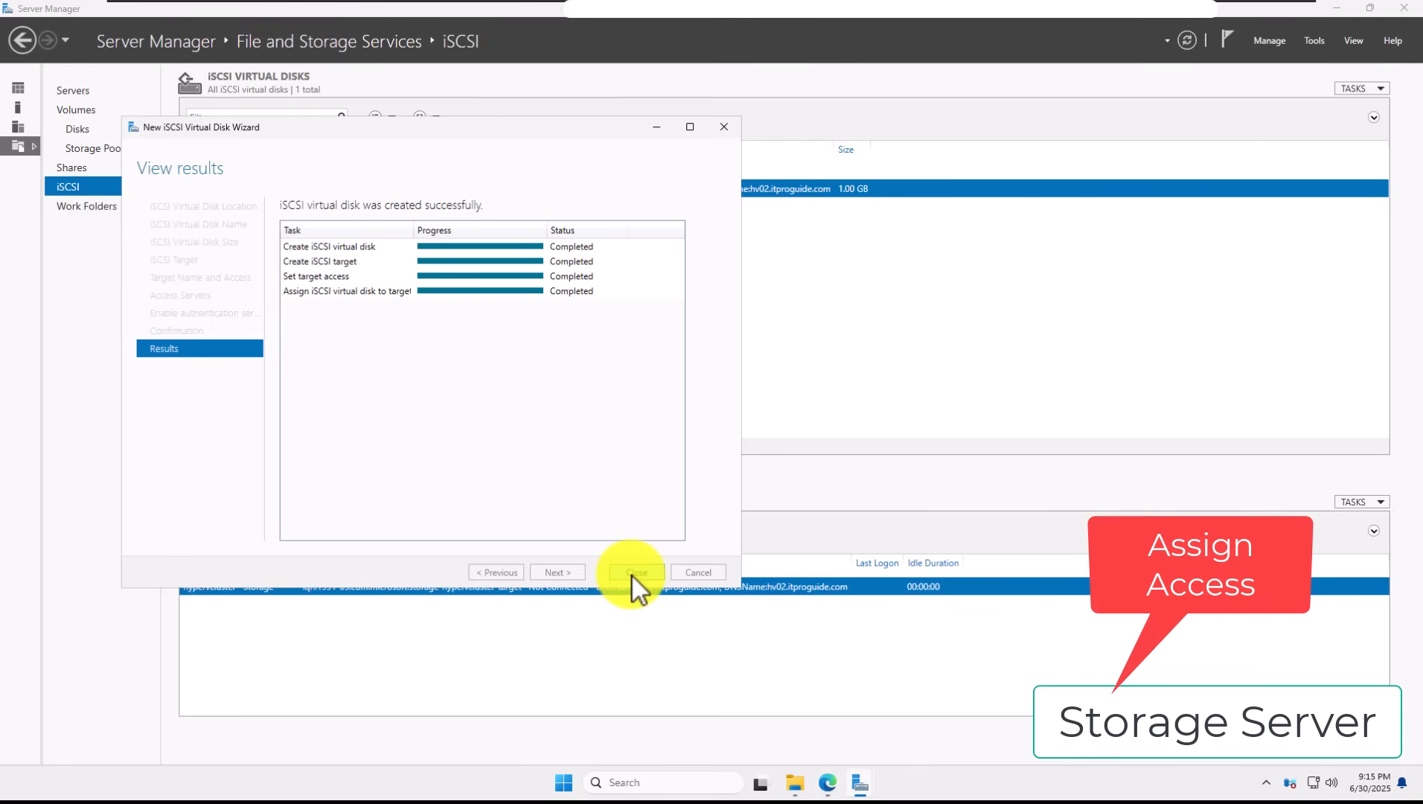
left_click(635, 572)
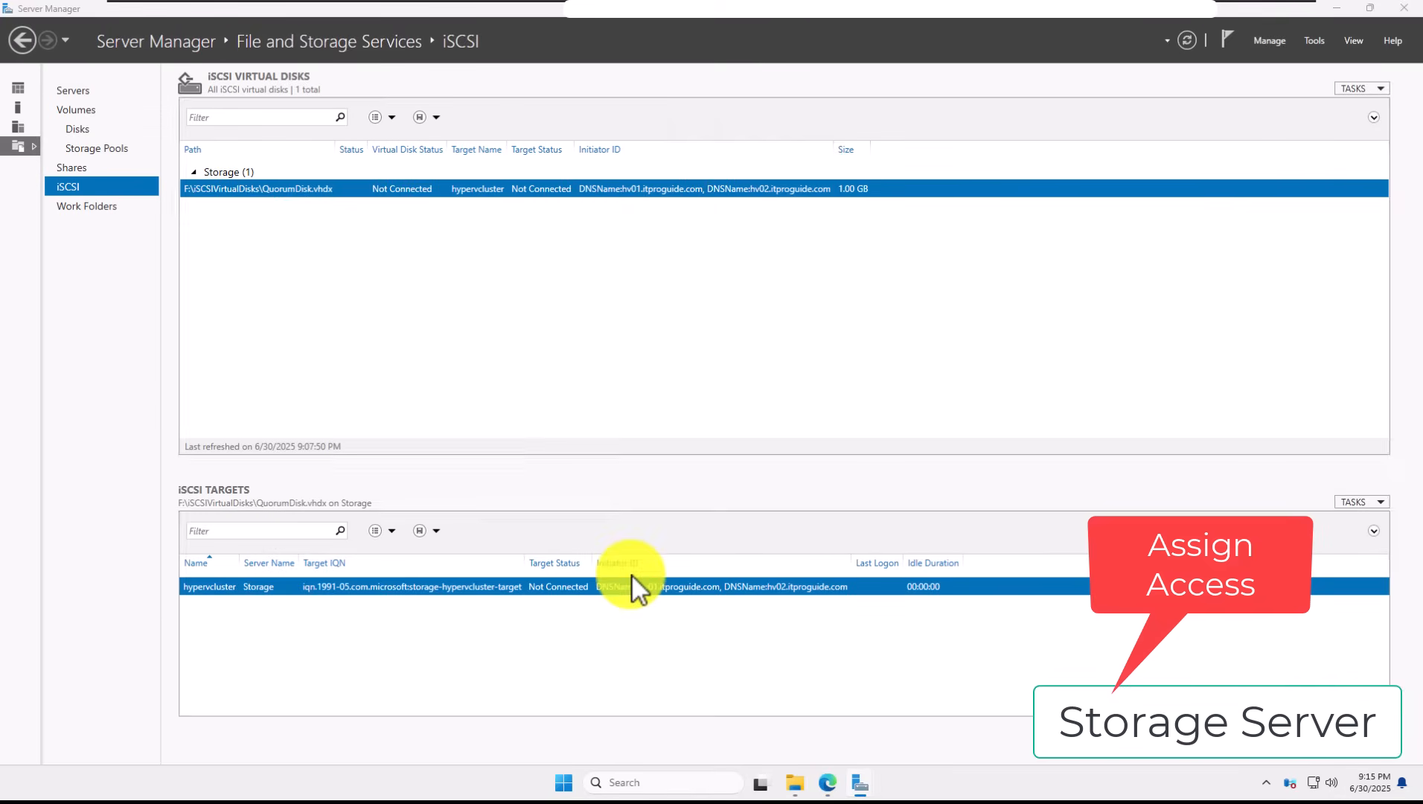
Step: Start a new iSCSI virtual disk on volume G: named CSV01, 99 GB dynamically expanding
right_click(347, 236)
left_click(387, 241)
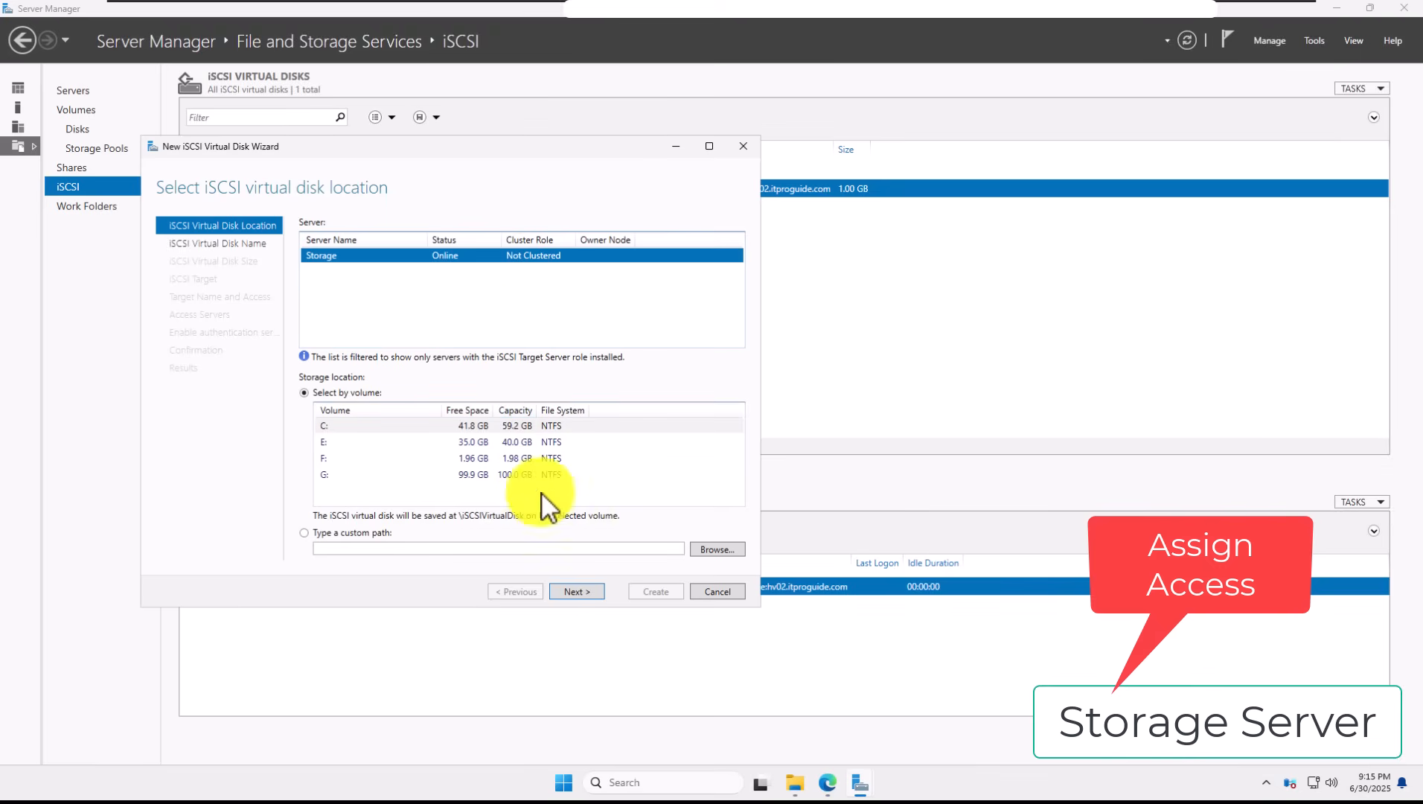
left_click(453, 475)
left_click(574, 592)
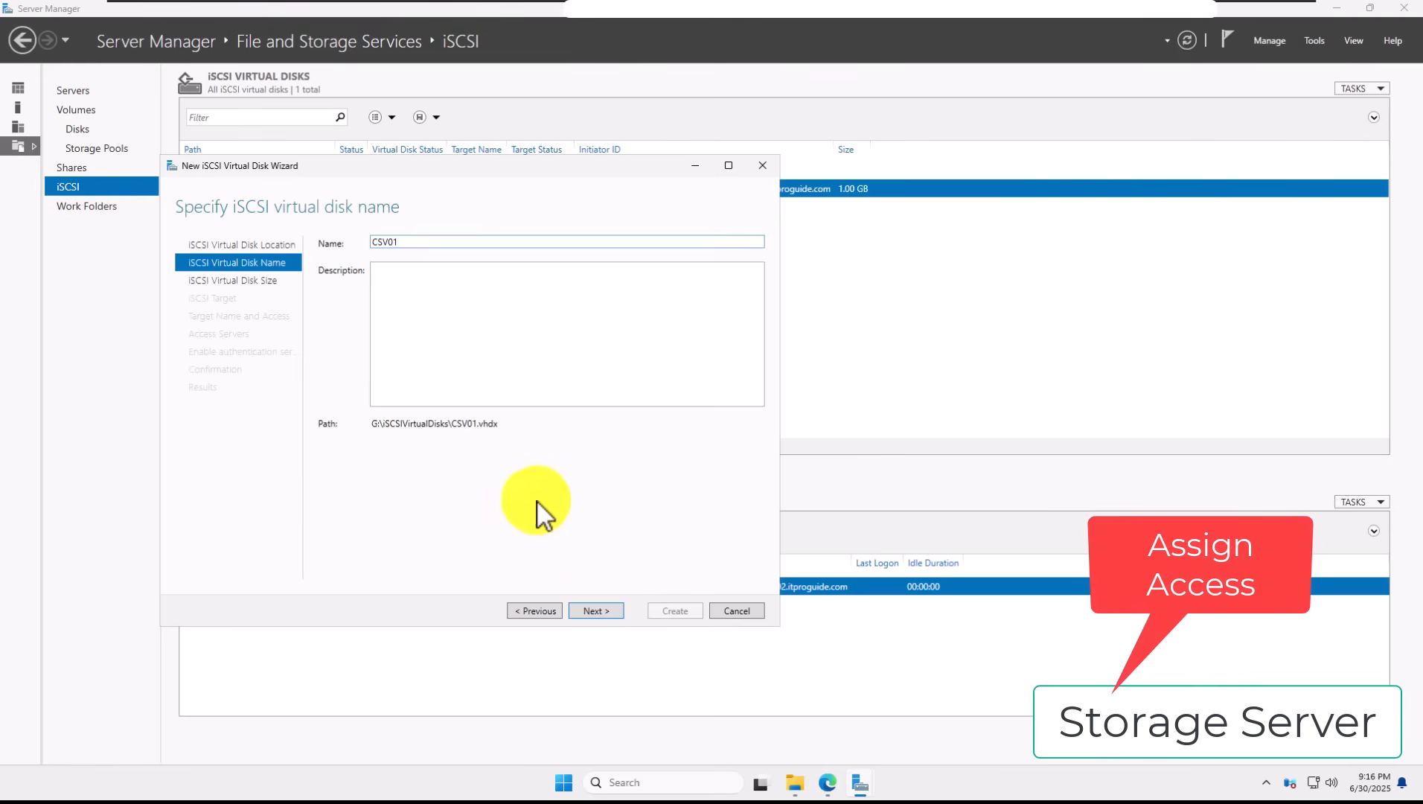
left_click(618, 609)
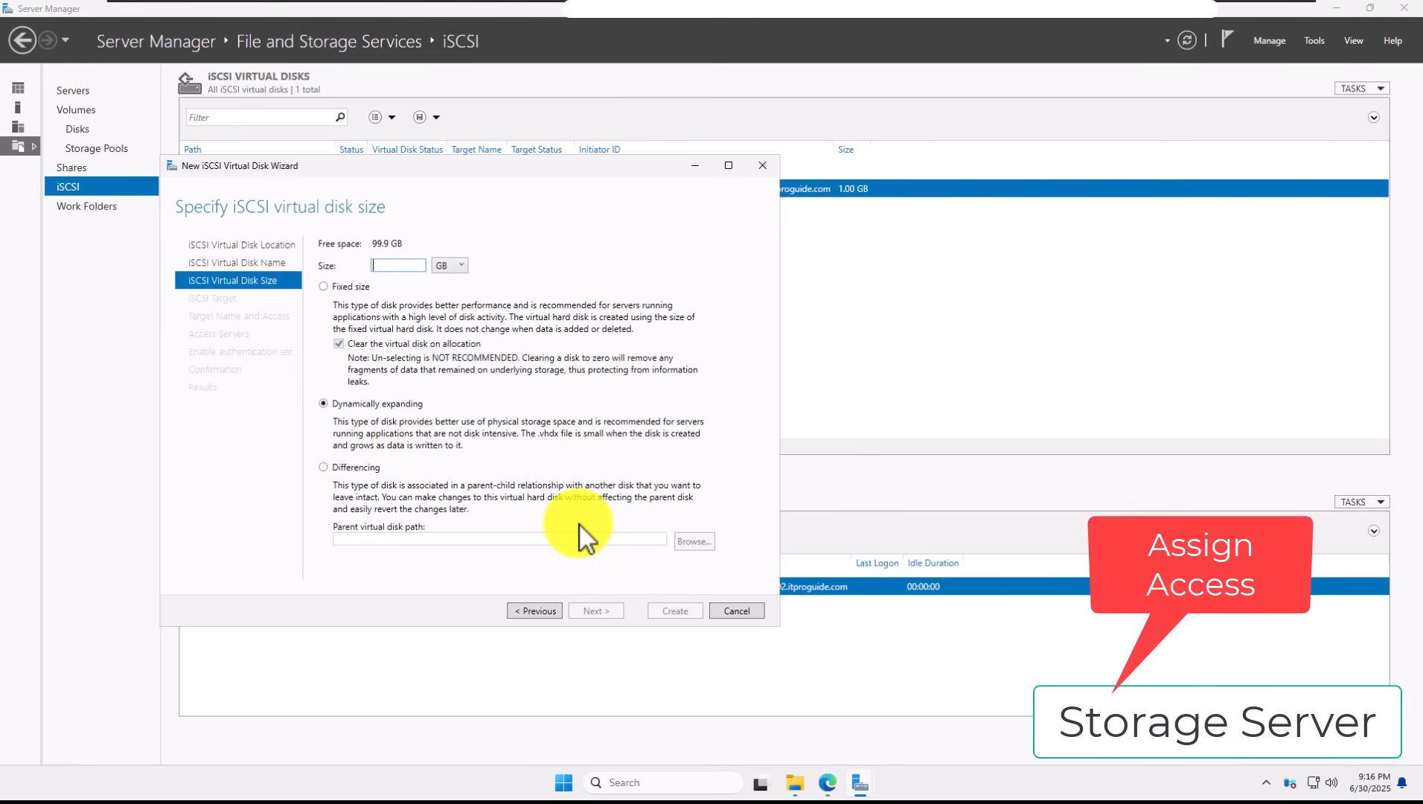
type("99")
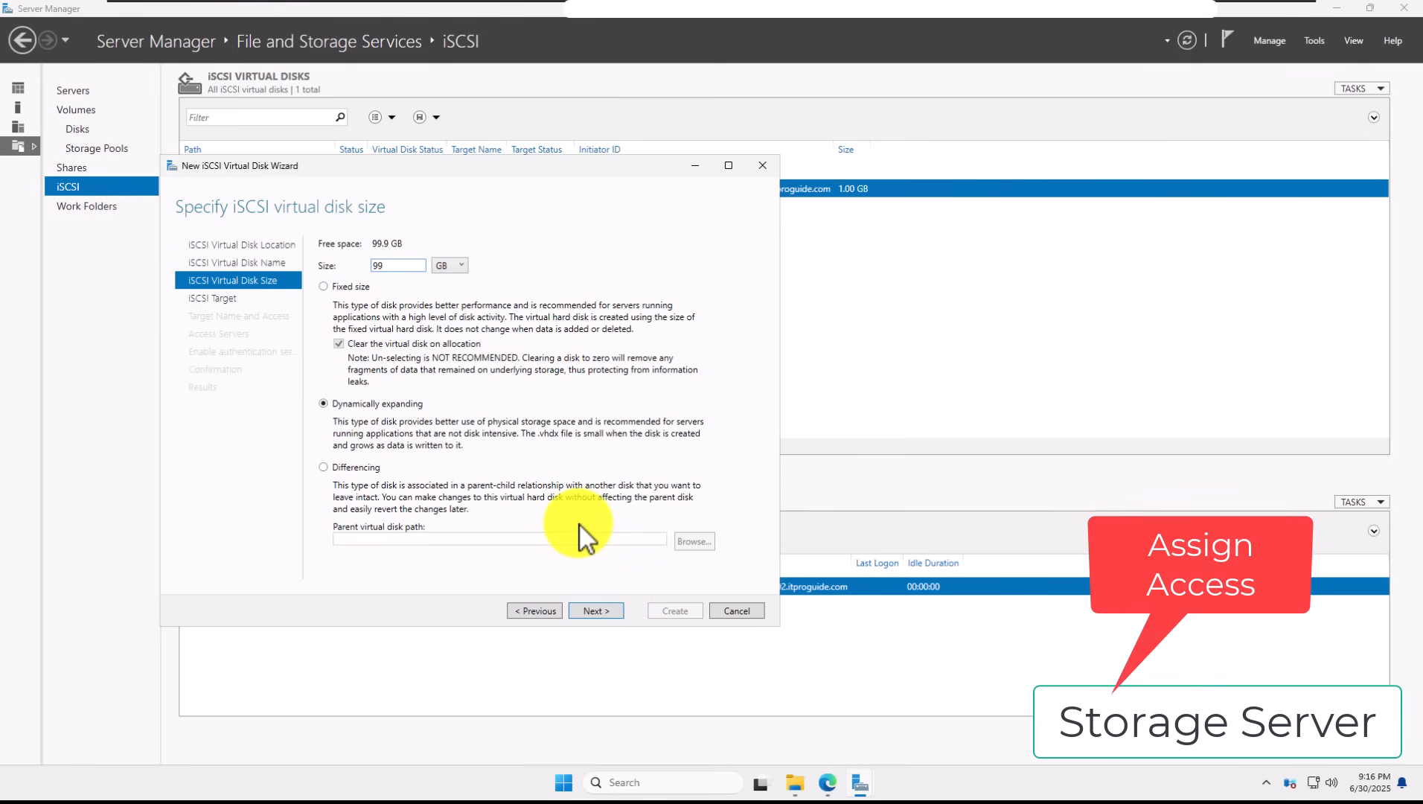
left_click(614, 612)
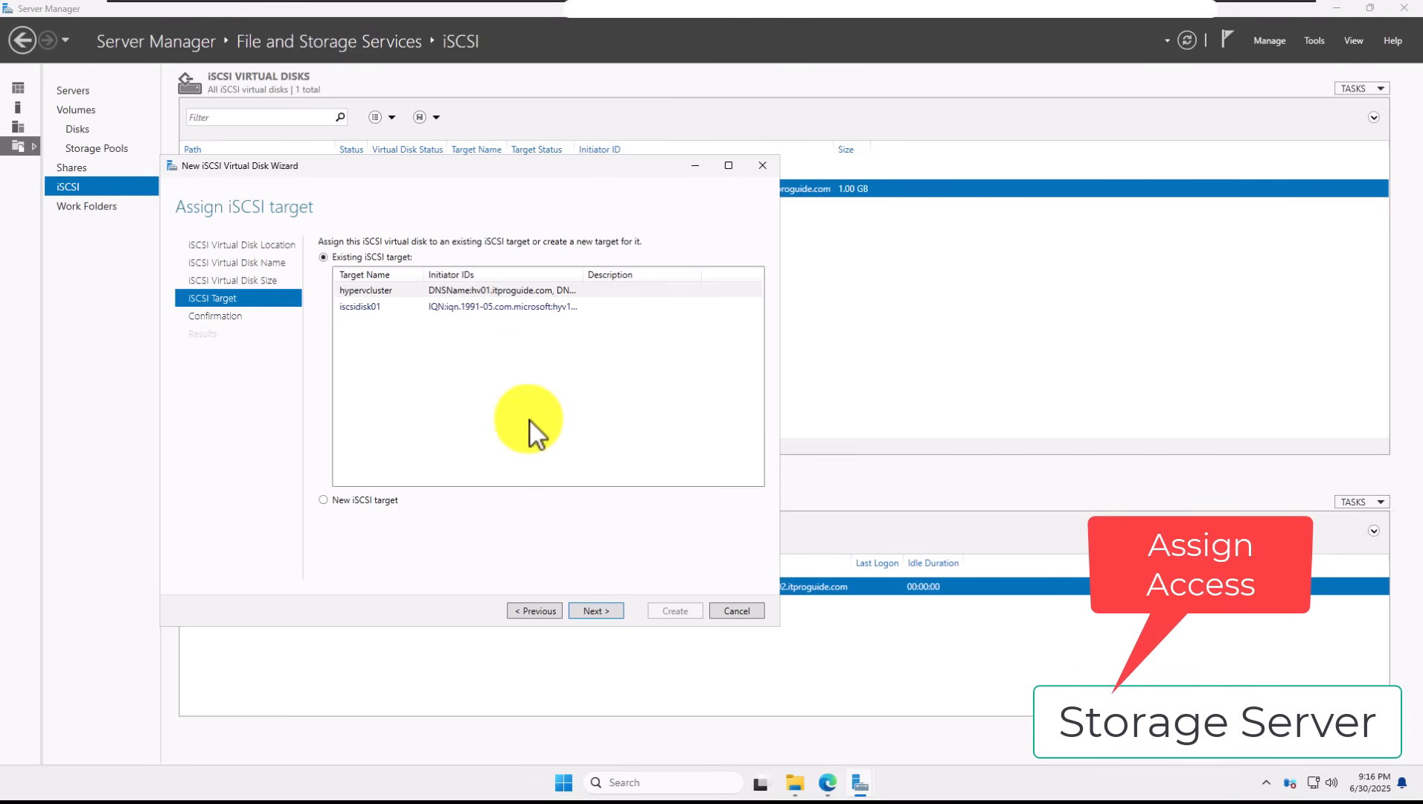
Step: Assign CSV01 to the existing hypervcluster target and create it
left_click(476, 291)
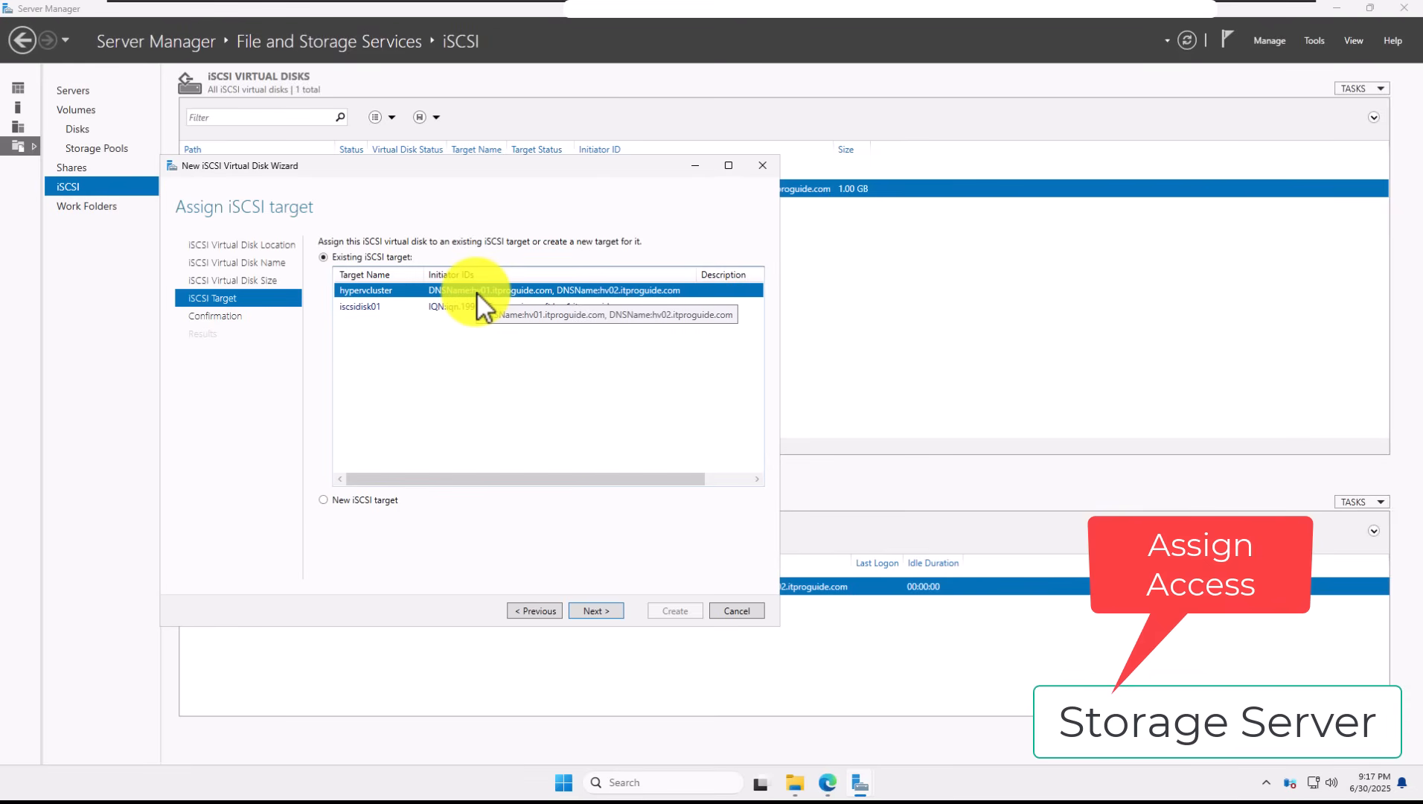
left_click(616, 611)
left_click(663, 610)
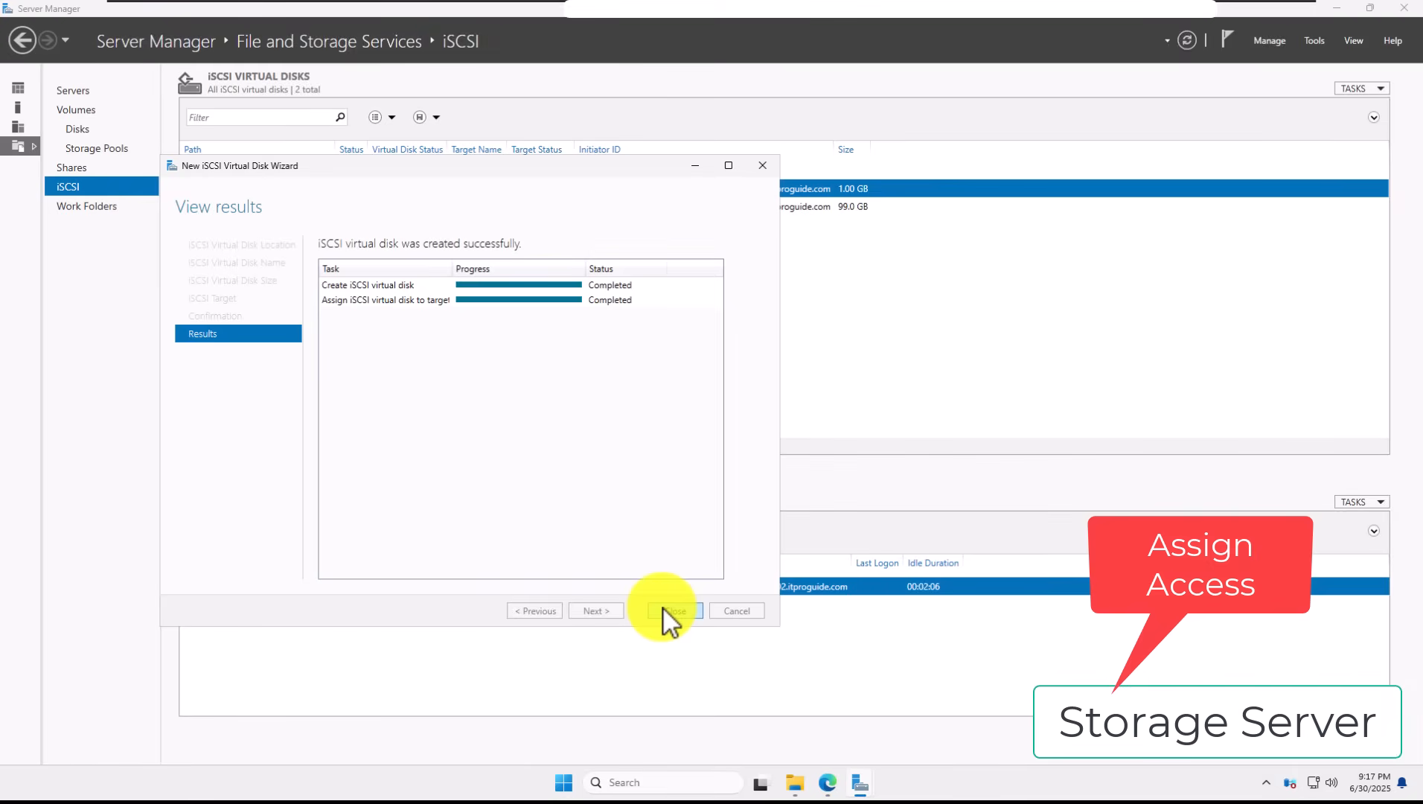
left_click(664, 609)
Step: On HV01, discover iSCSI targets at portal 192.168.1.143 with Quick Connect
mouse_move(876, 13)
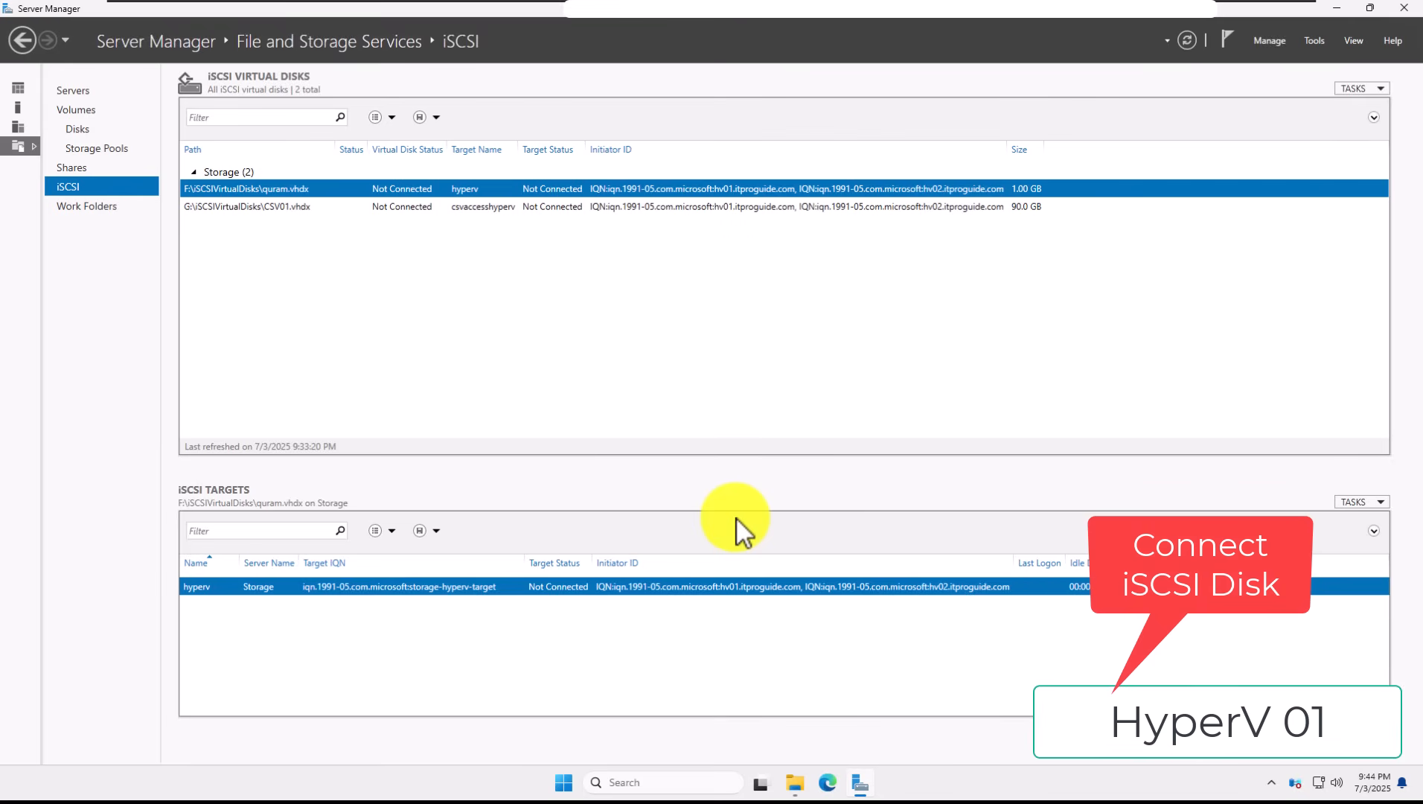
mouse_move(1090, 19)
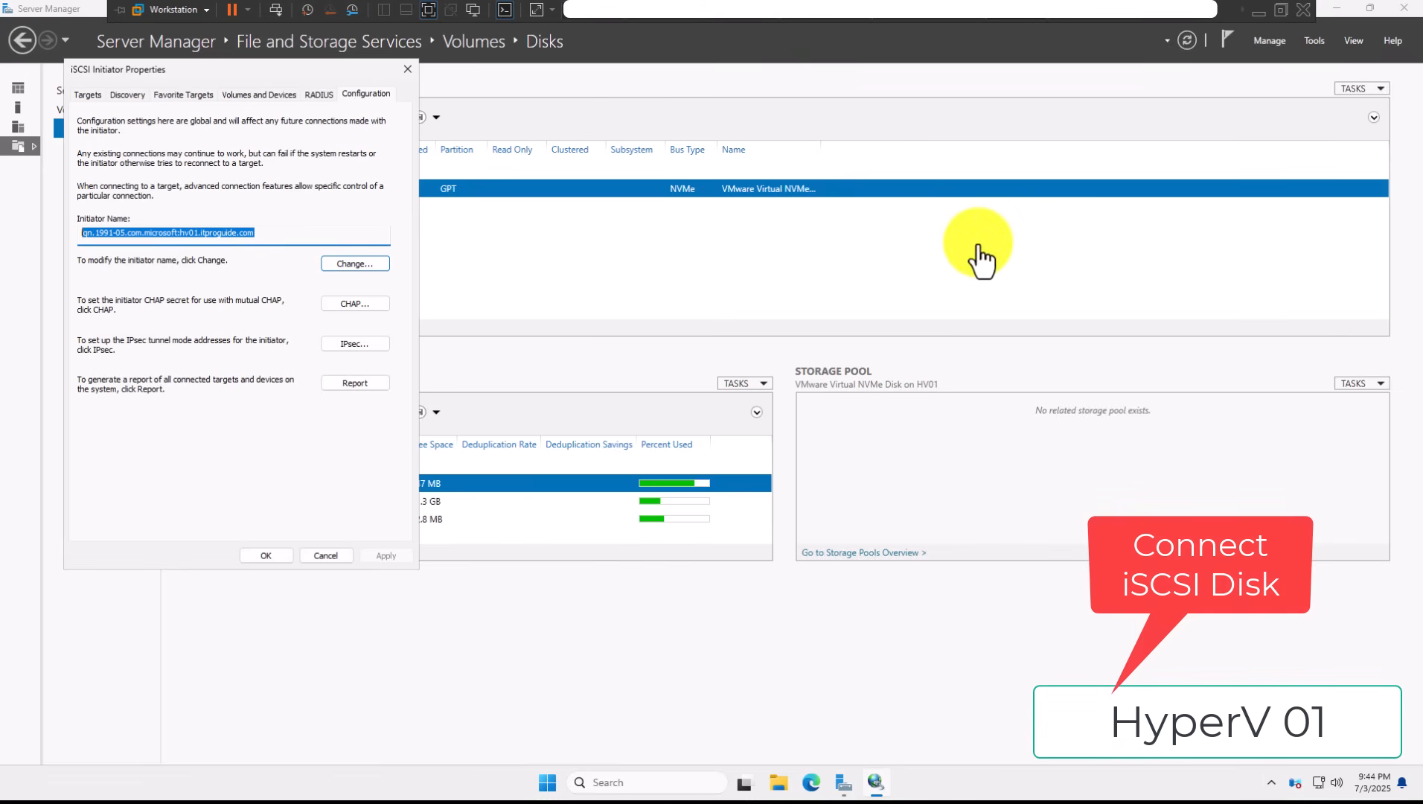
left_click(97, 95)
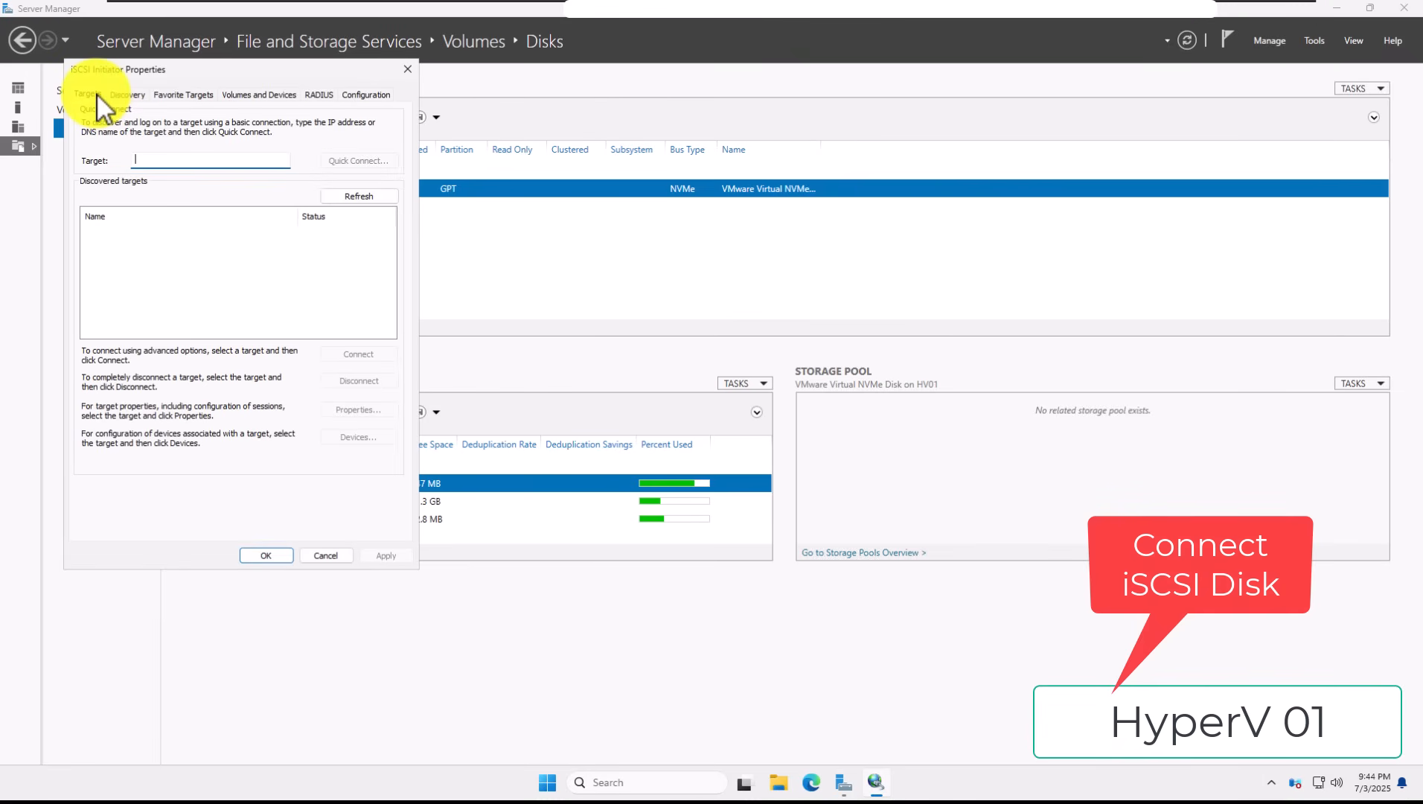
left_click(183, 164)
type("192.168.1.143")
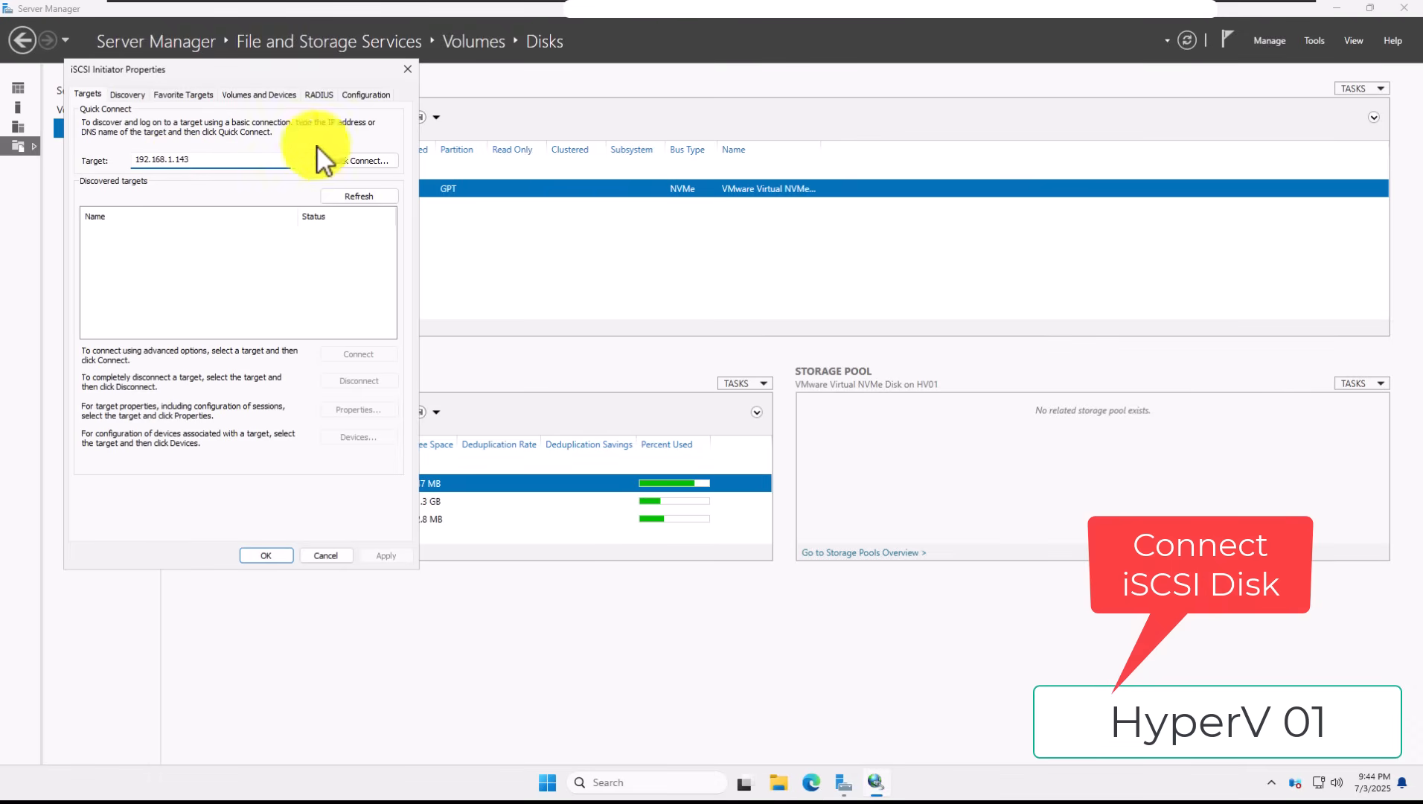
left_click(344, 160)
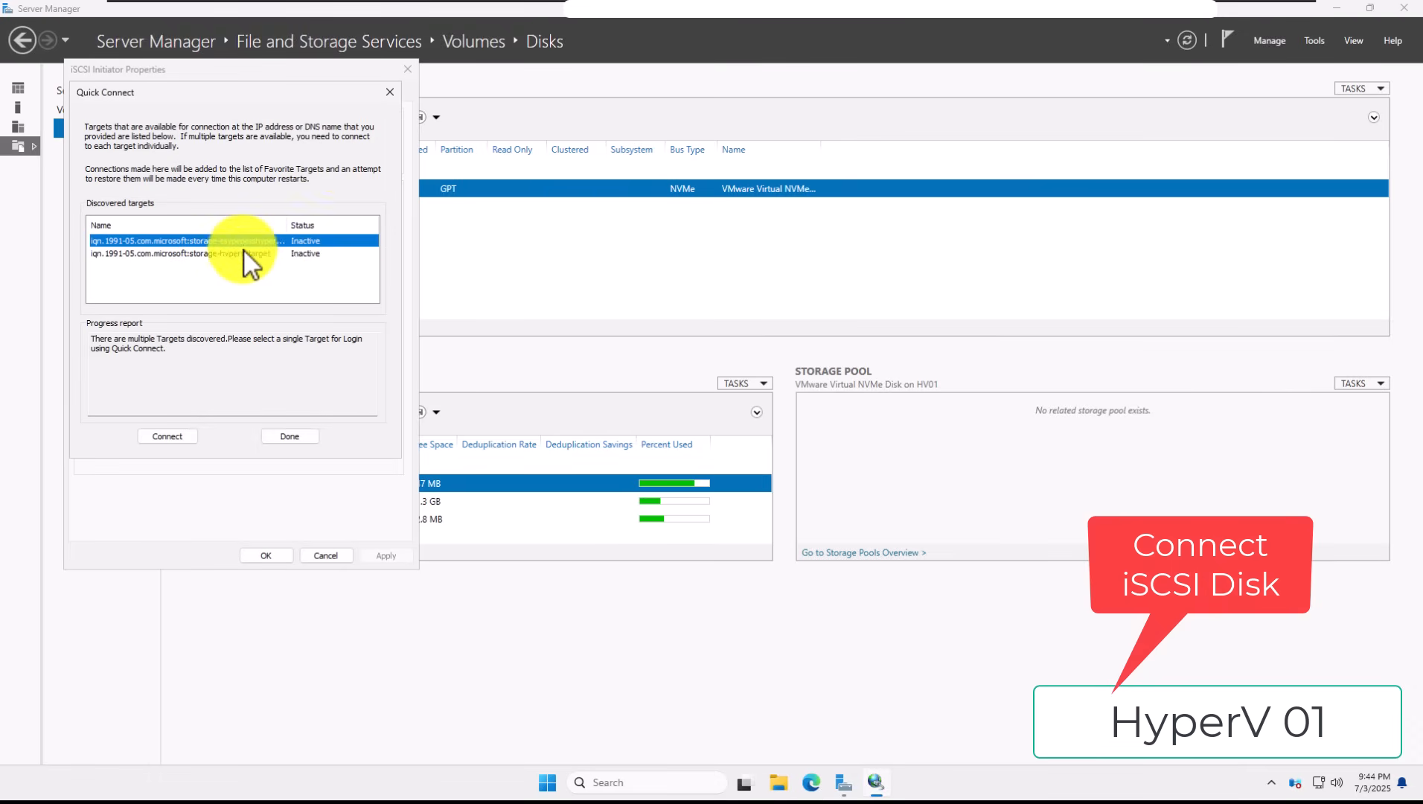
Step: Connect HV01 to both discovered targets and close the initiator properties
left_click(245, 251)
left_click(245, 244)
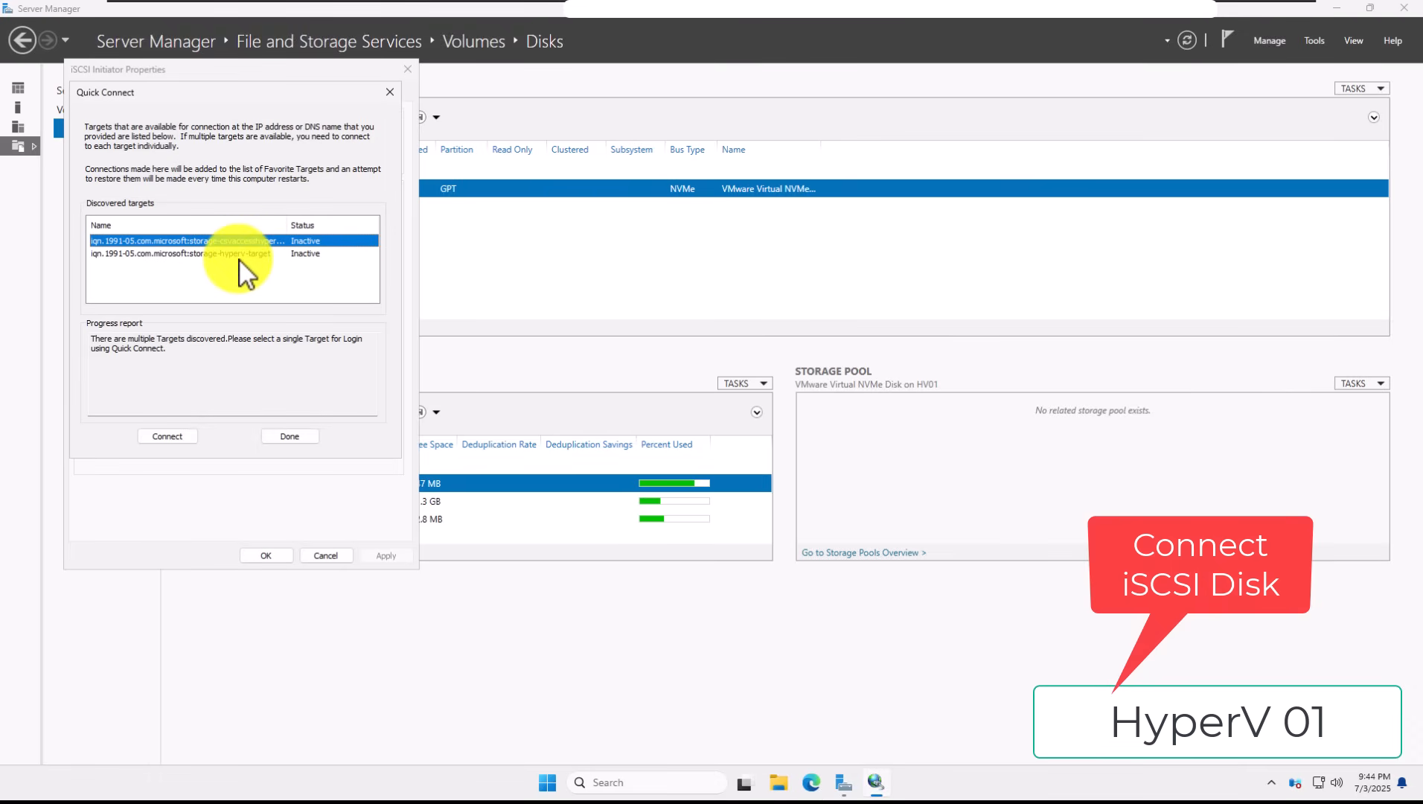
left_click(180, 437)
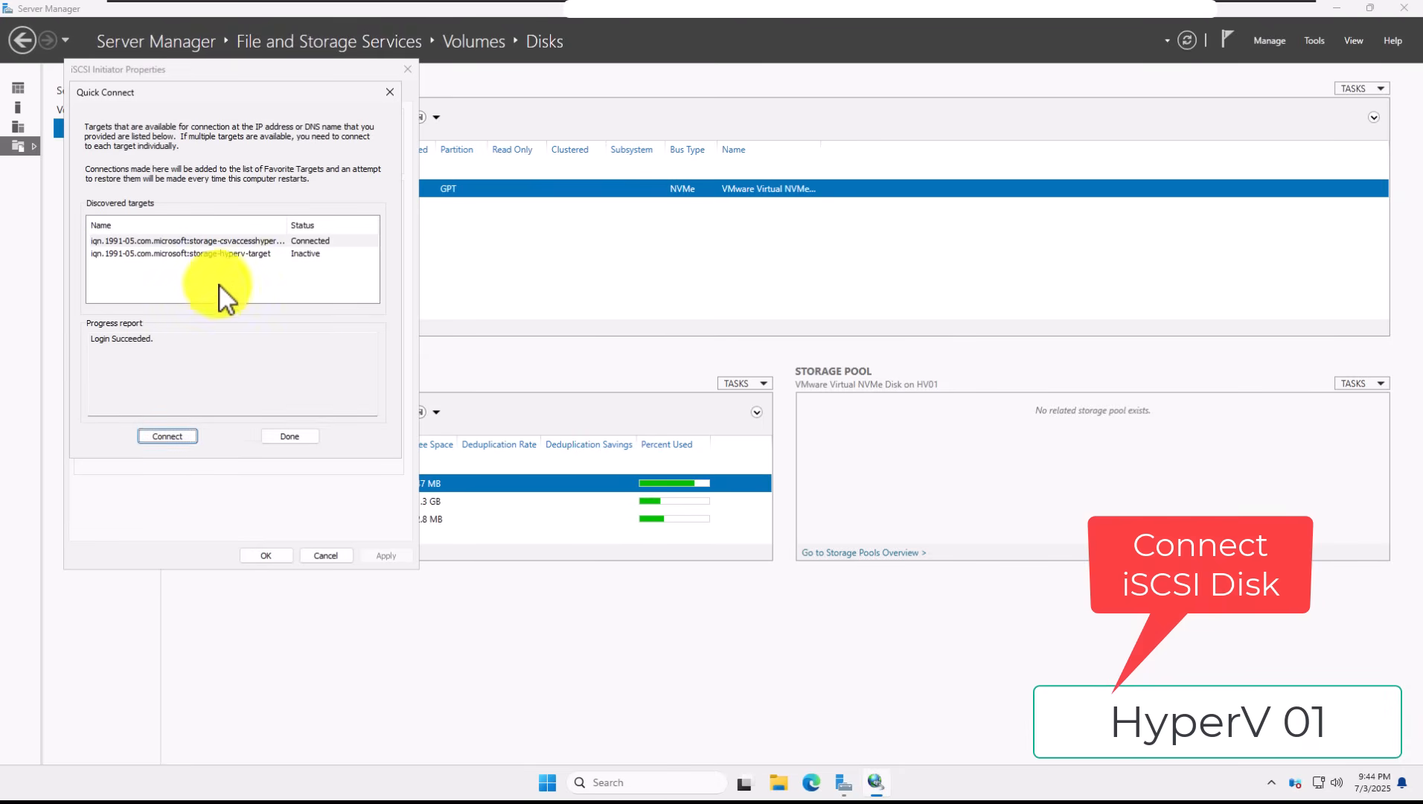
left_click(231, 255)
left_click(168, 436)
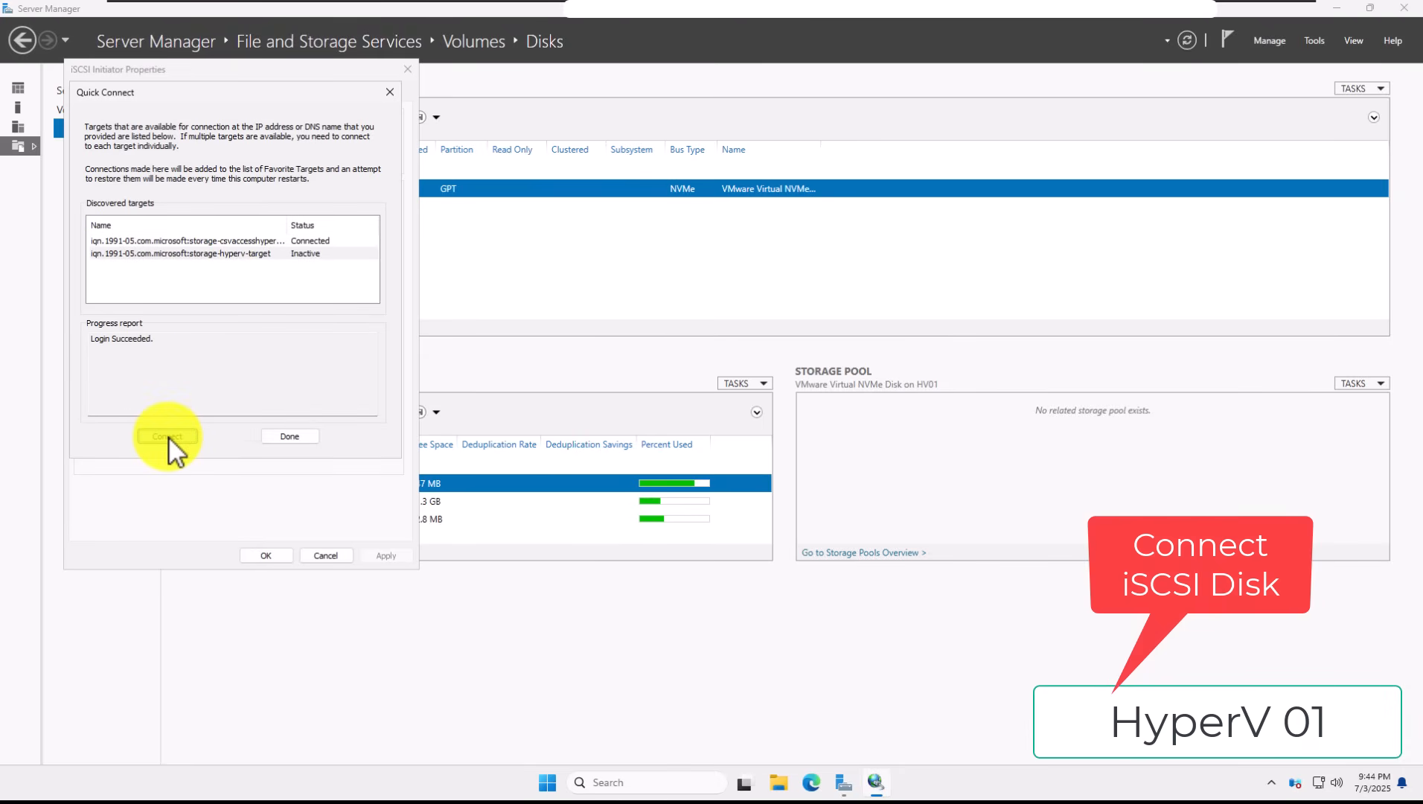
left_click(290, 438)
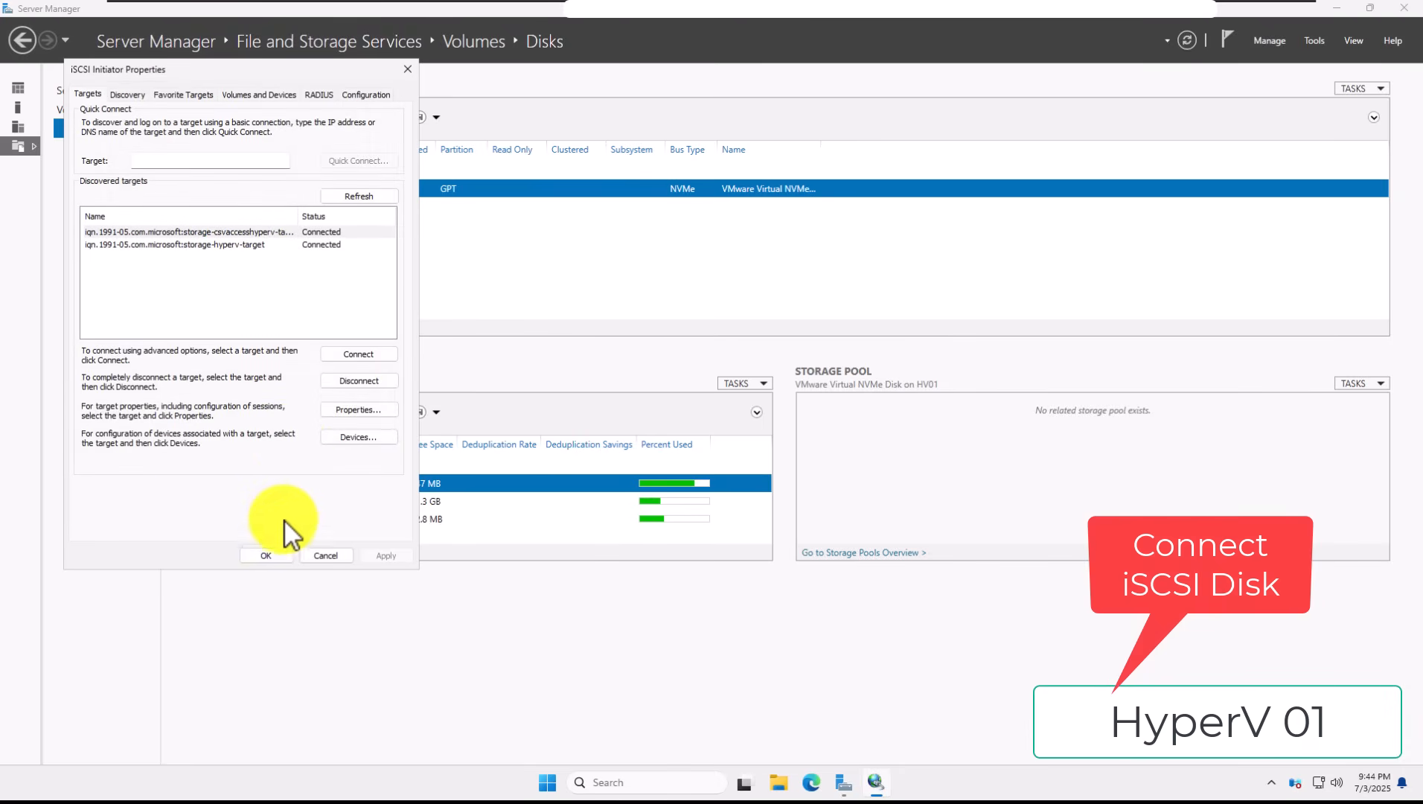
left_click(277, 556)
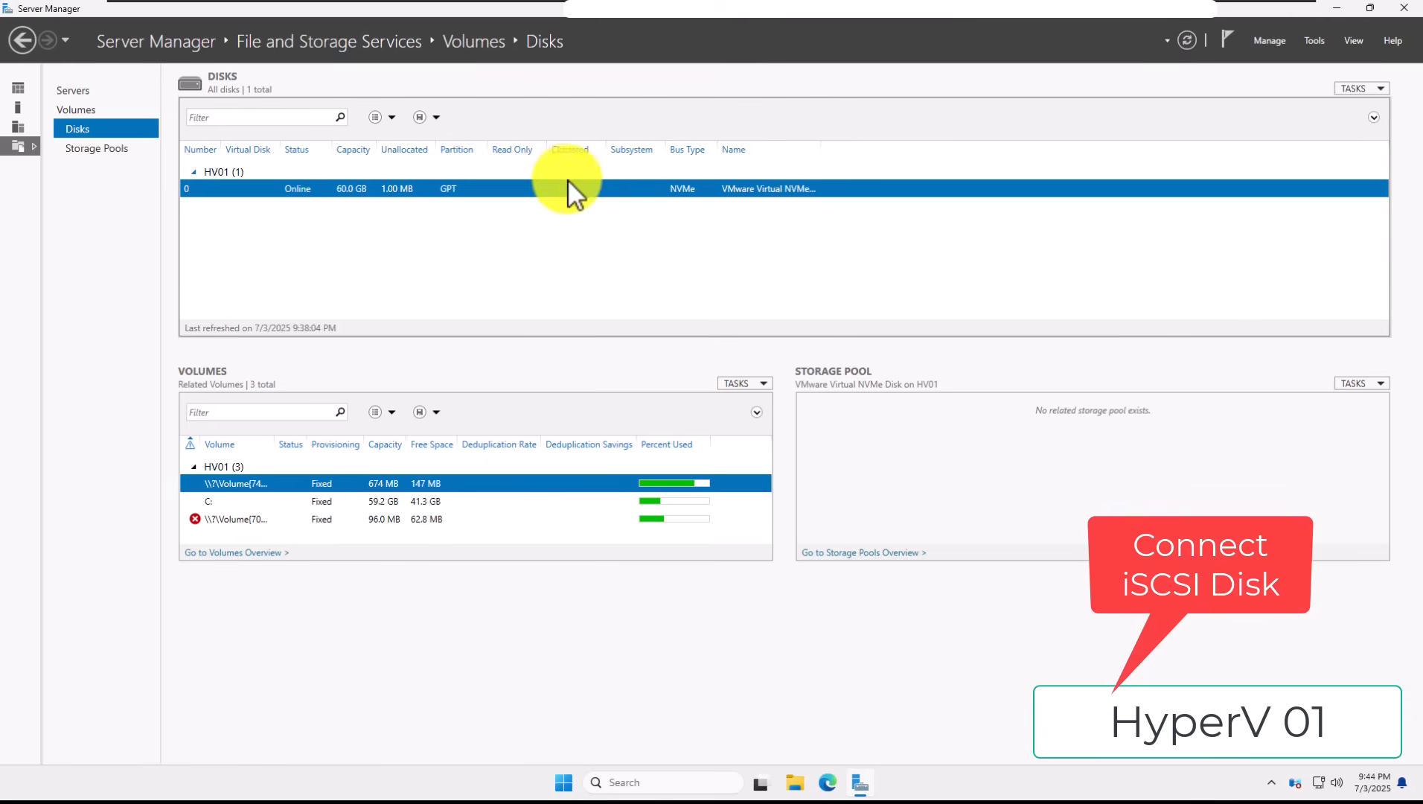
Step: On HV02, discover iSCSI targets at portal 192.168.1.143 with Quick Connect
mouse_move(893, 10)
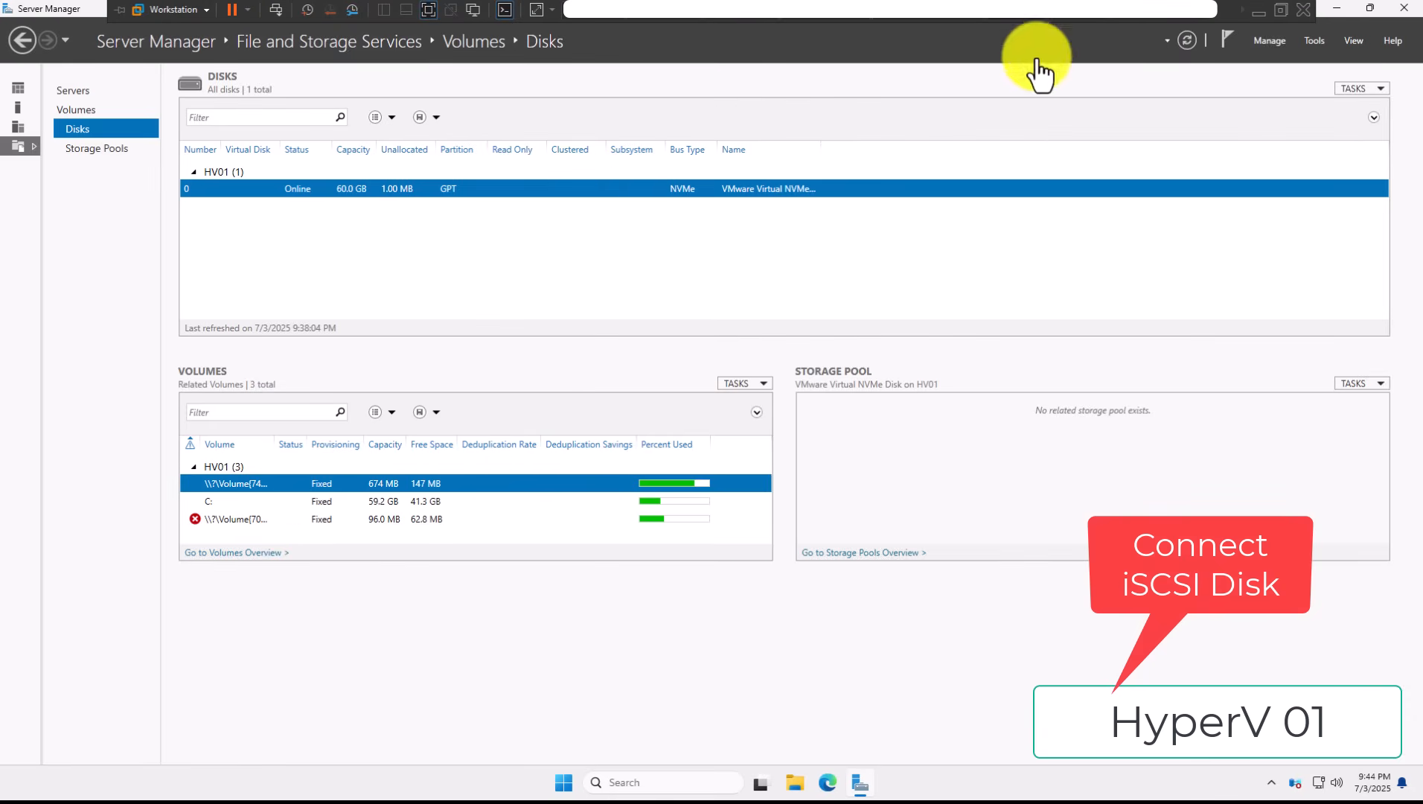
left_click(1077, 12)
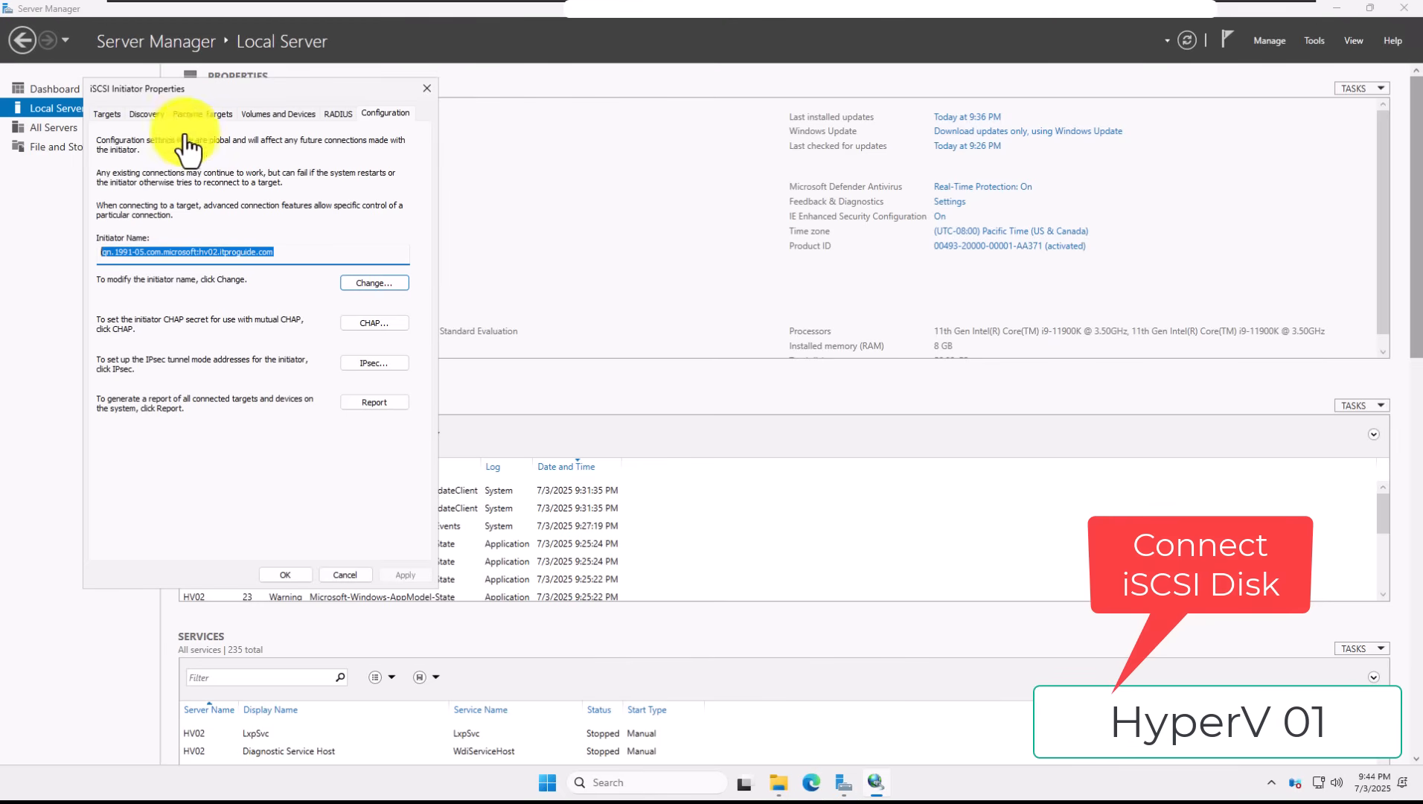
left_click(106, 114)
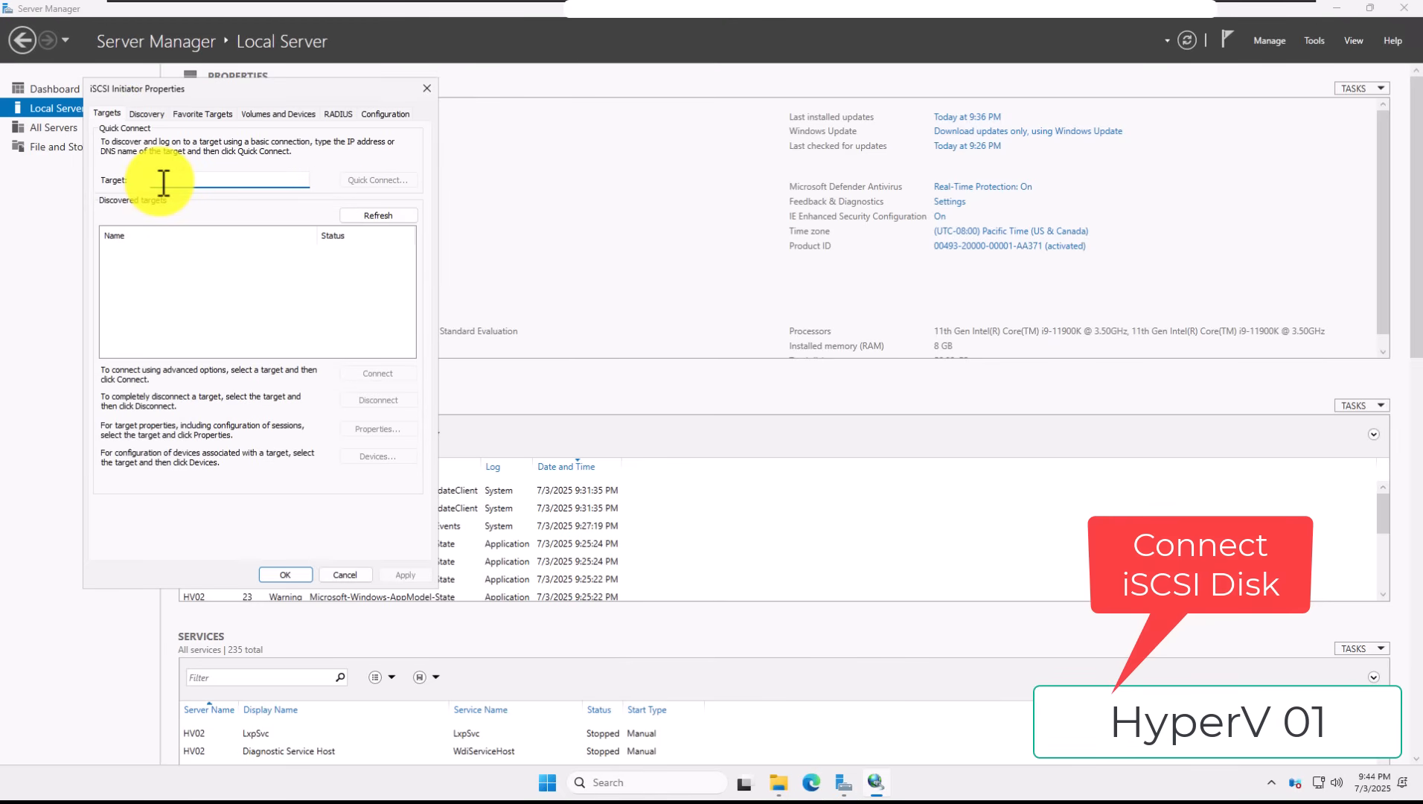
type("192.168.1.143")
left_click(392, 183)
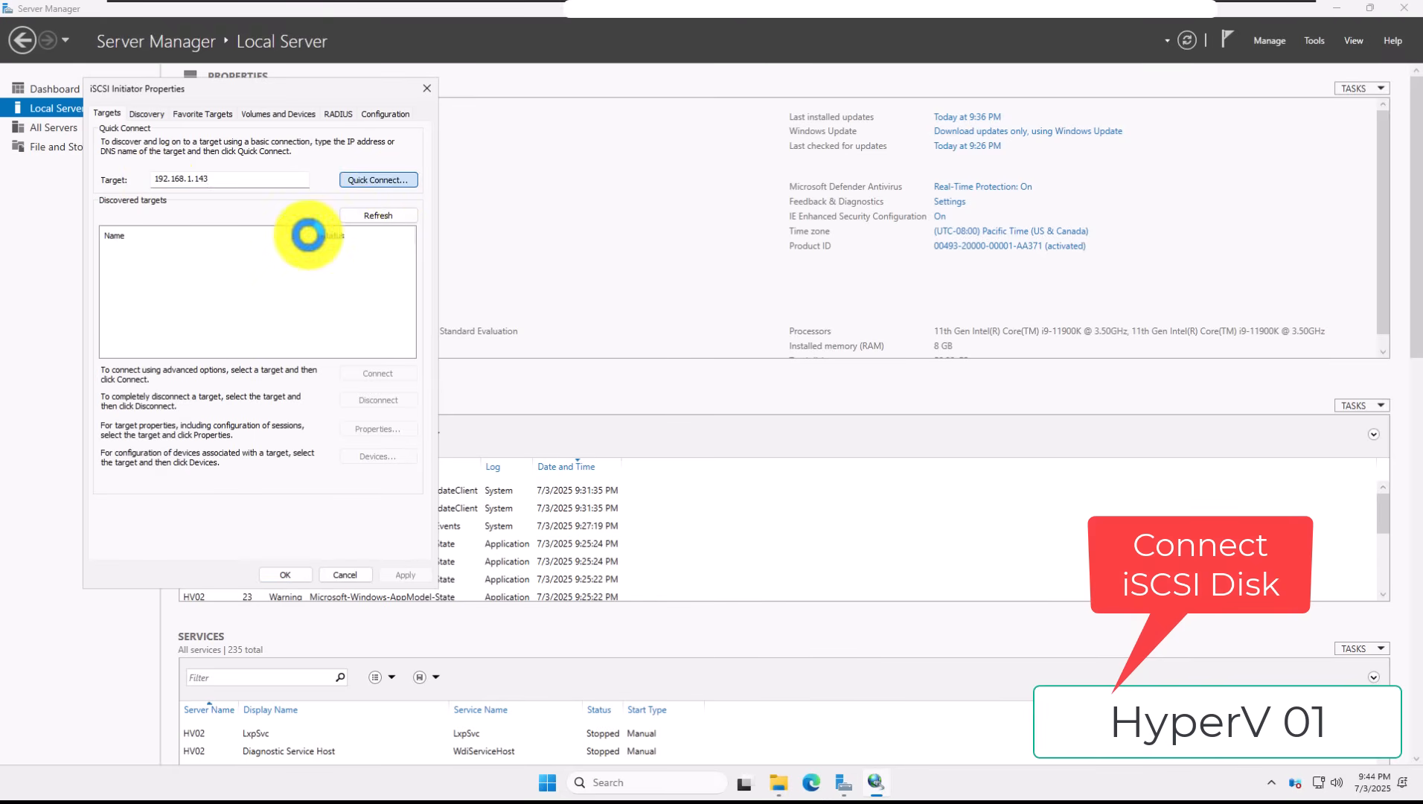
Step: Connect HV02 to both discovered targets, including storage-hyperv-target, and close the initiator properties
left_click(195, 456)
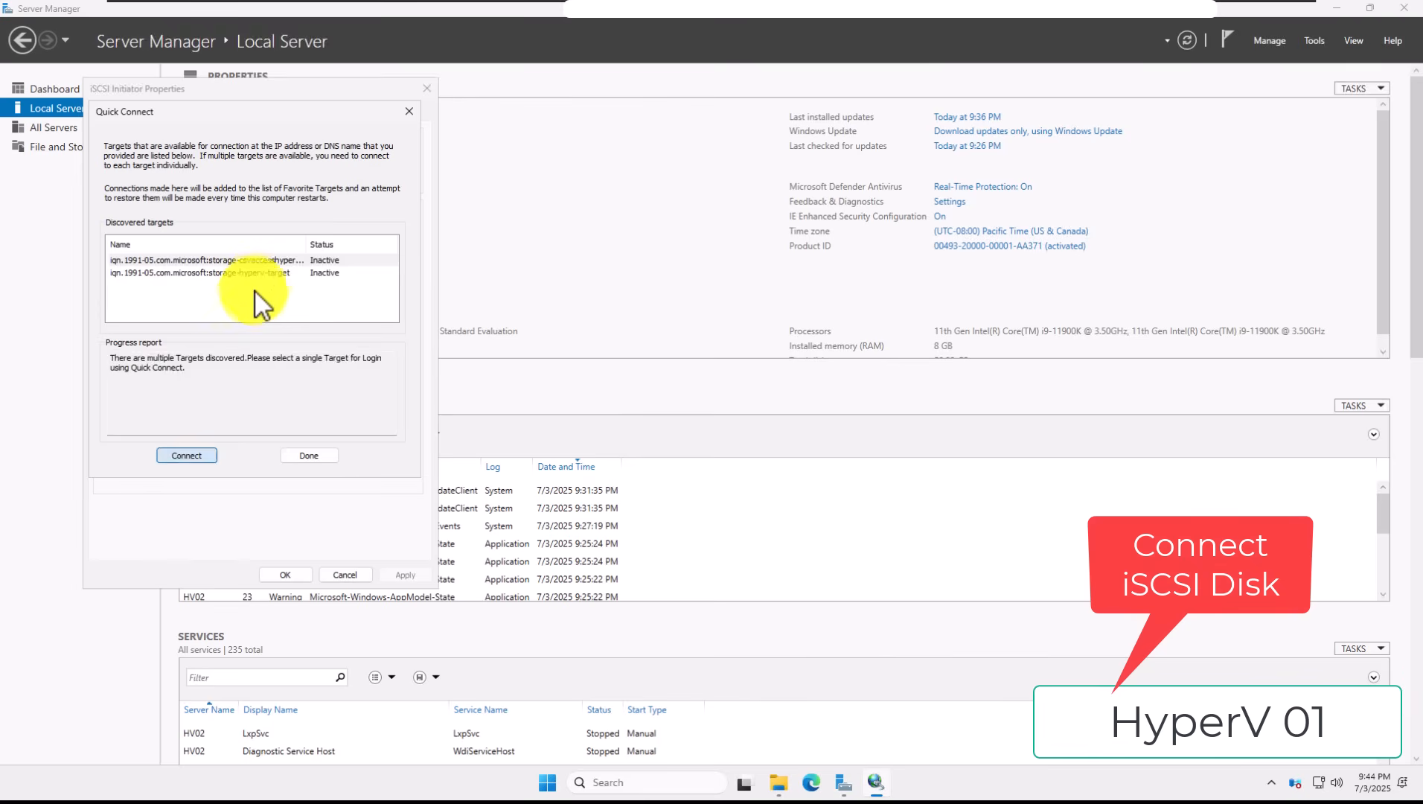
left_click(265, 279)
left_click(189, 455)
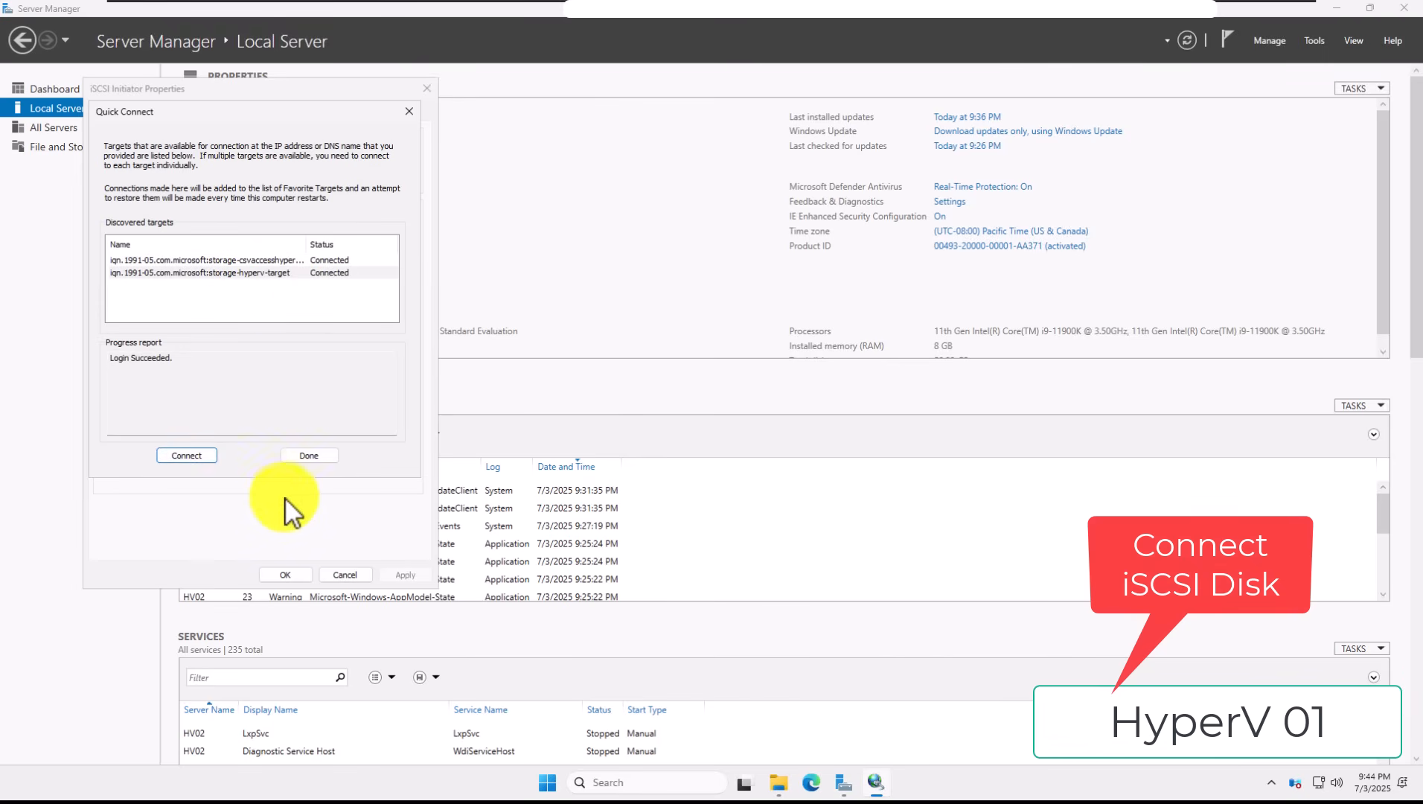
left_click(308, 457)
left_click(301, 577)
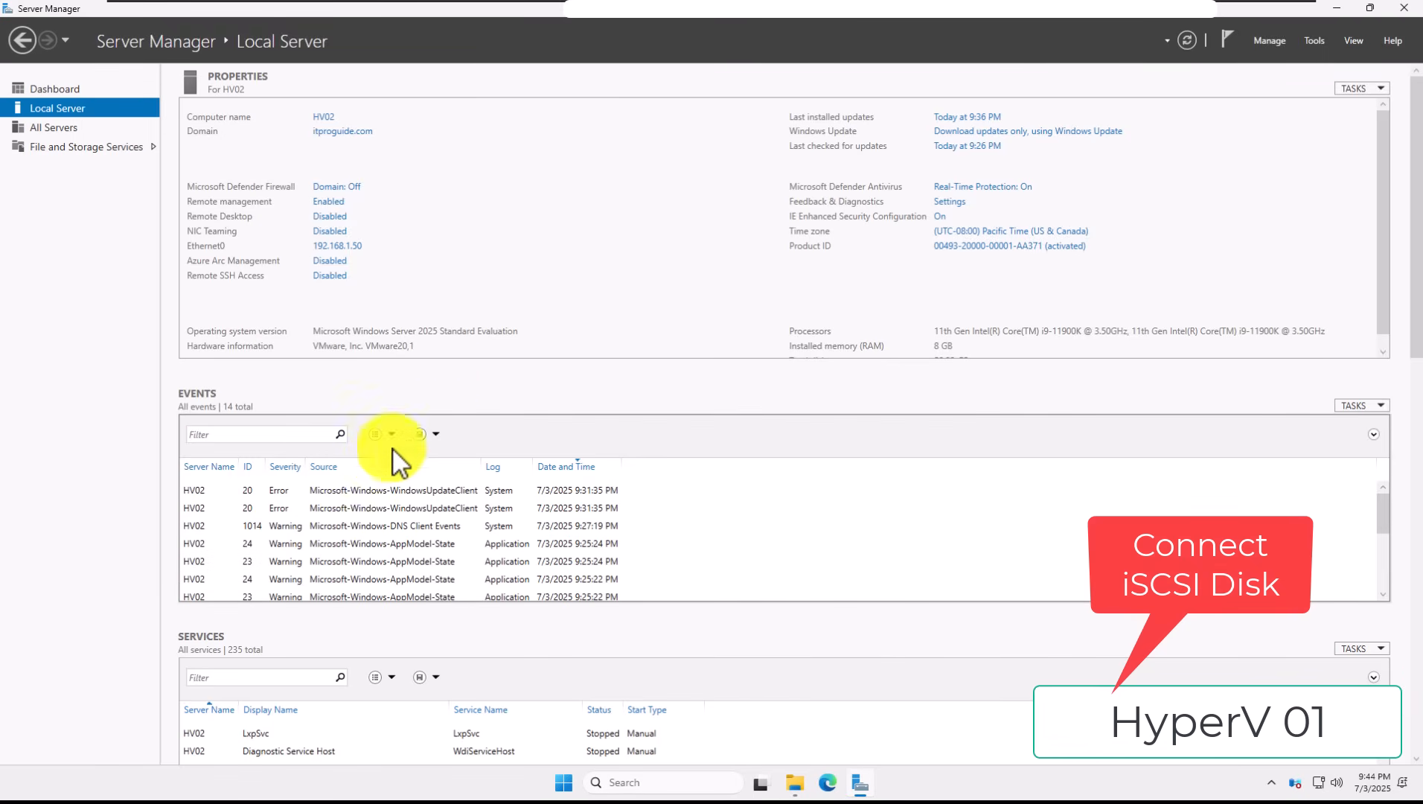
Step: Bring the offline 90 GB and 1 GB iSCSI disks online in File and Storage Services
left_click(59, 146)
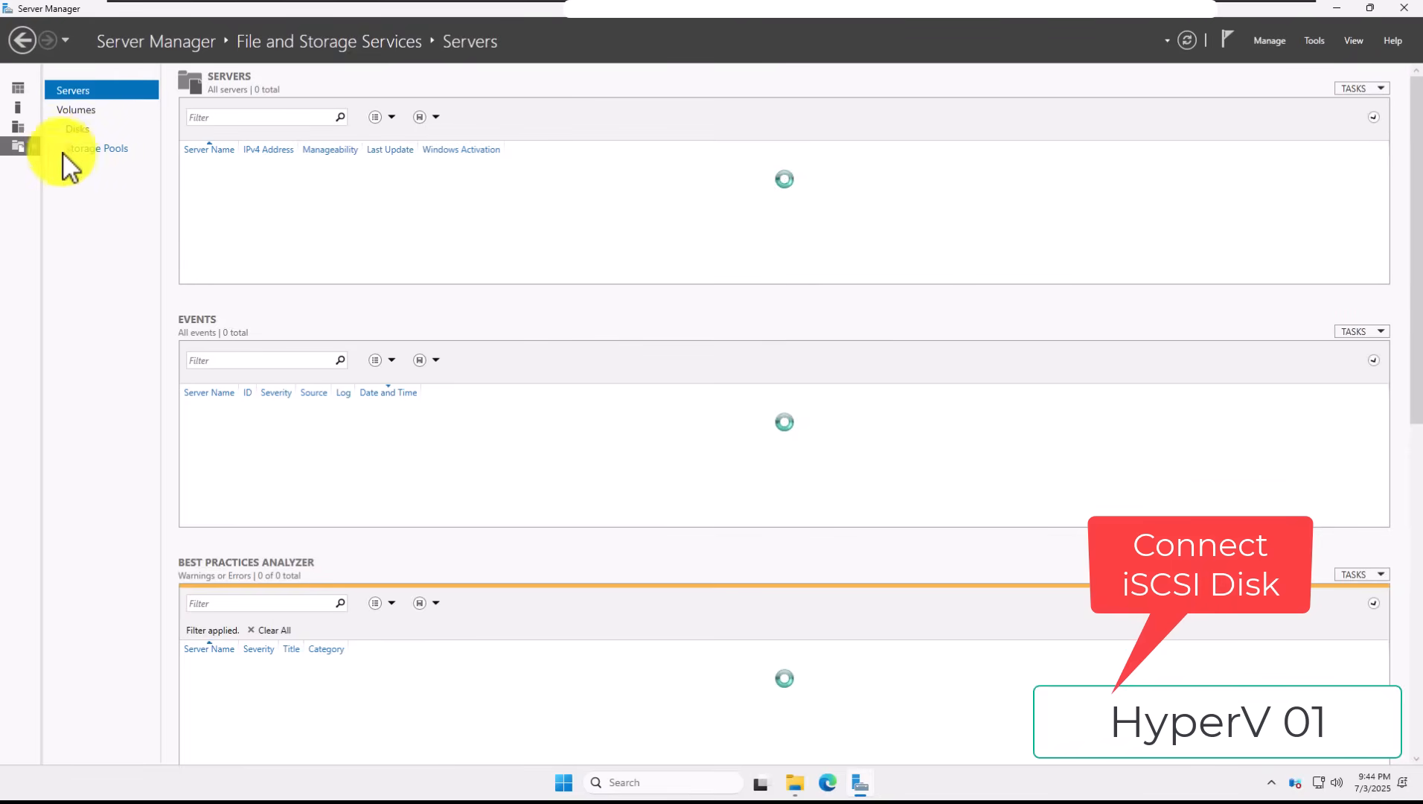
left_click(94, 134)
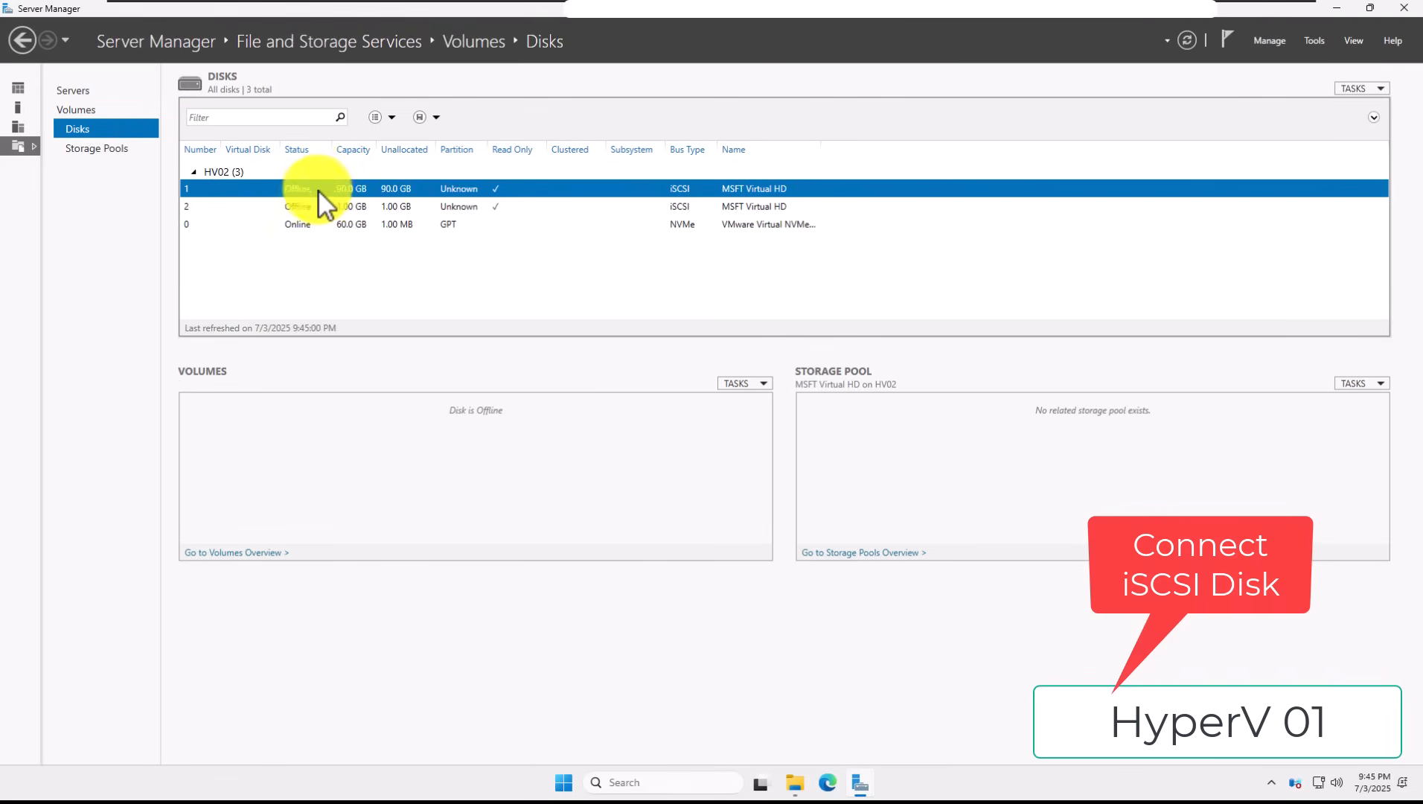
right_click(387, 191)
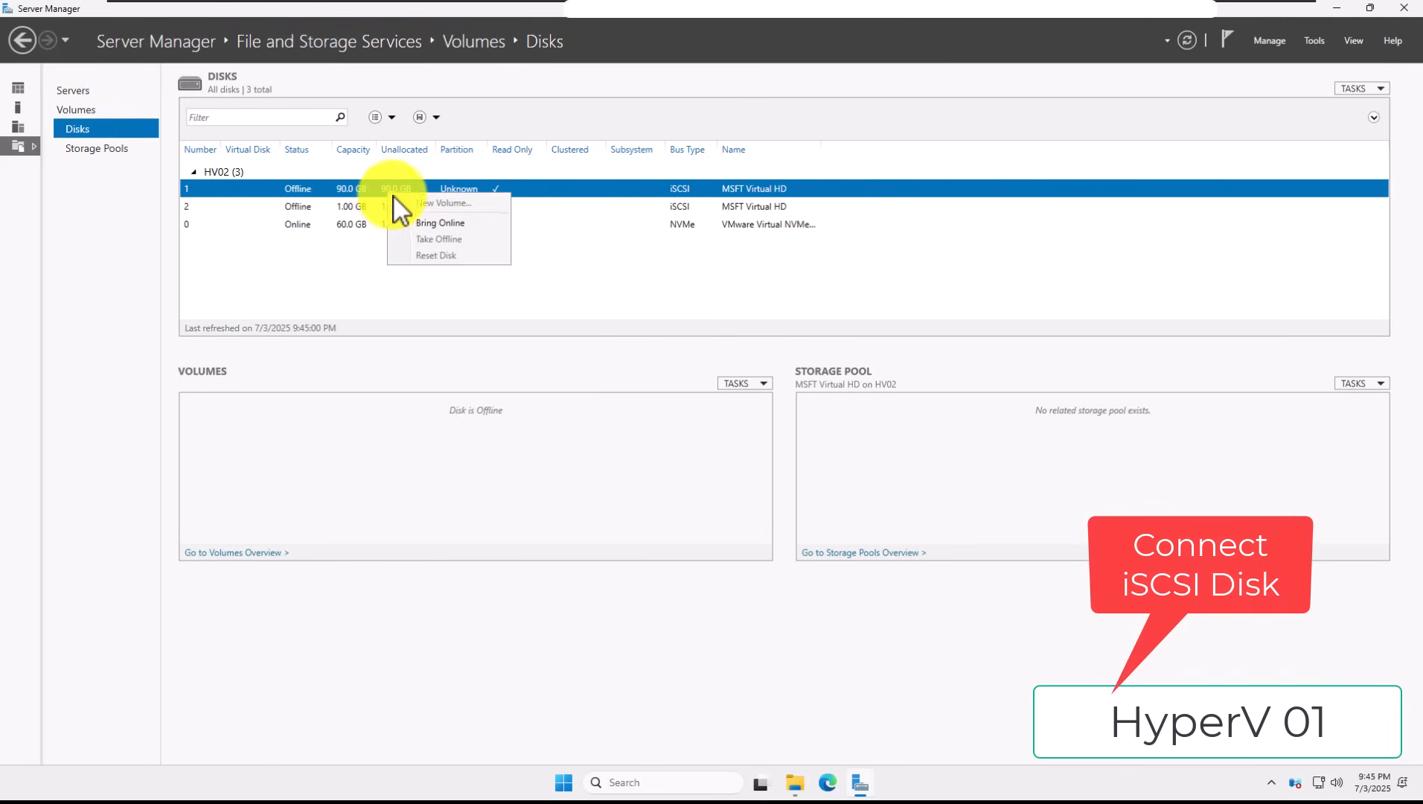
left_click(410, 221)
left_click(754, 443)
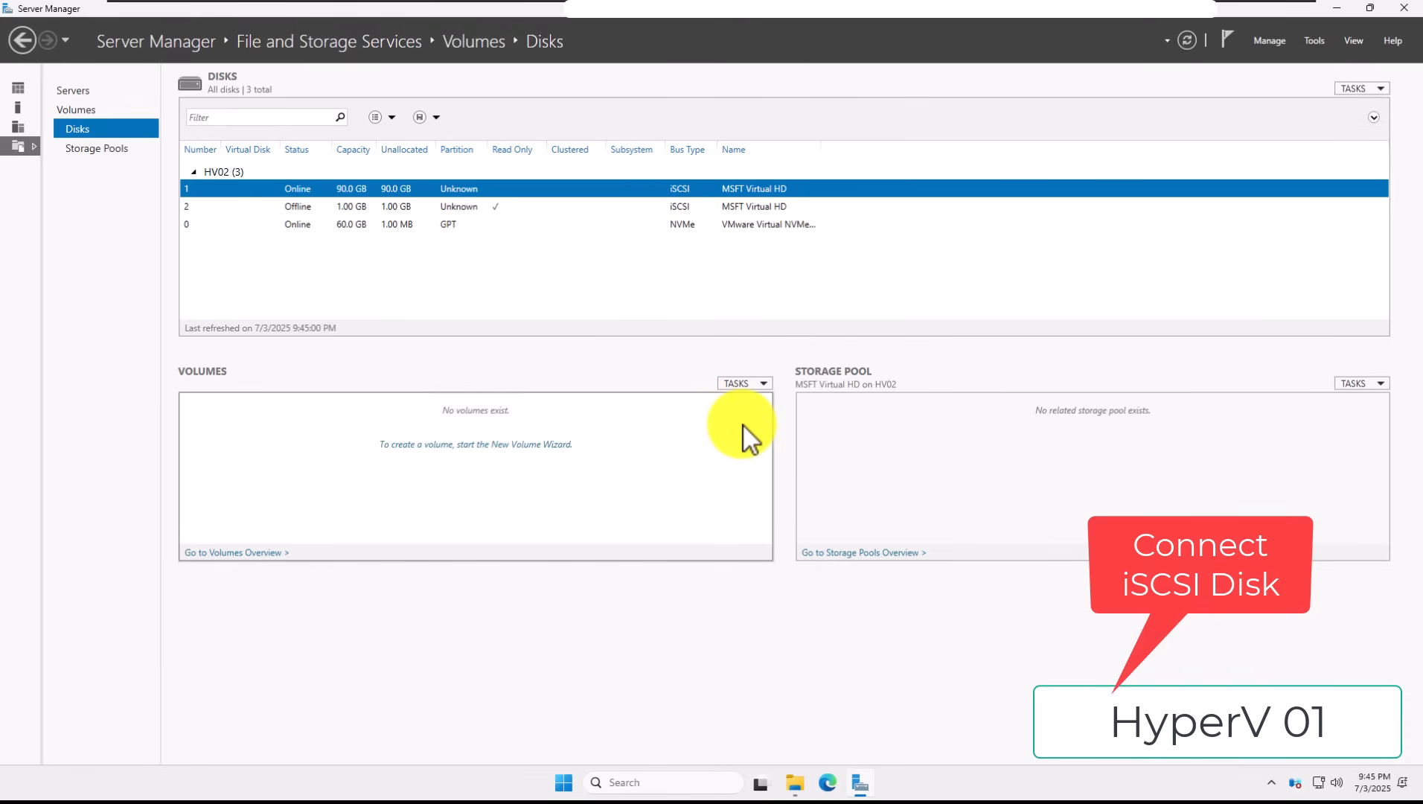
right_click(446, 208)
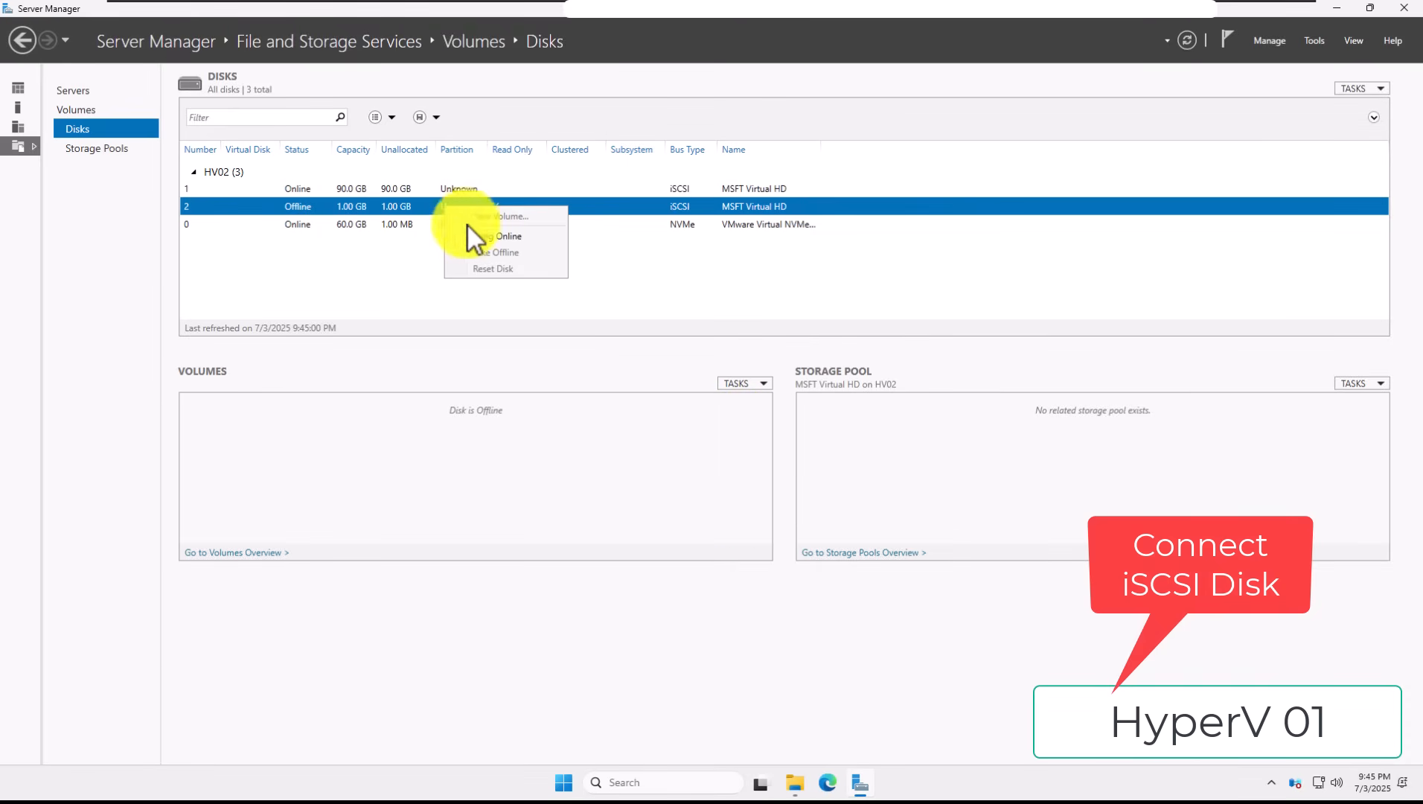
left_click(468, 227)
left_click(759, 442)
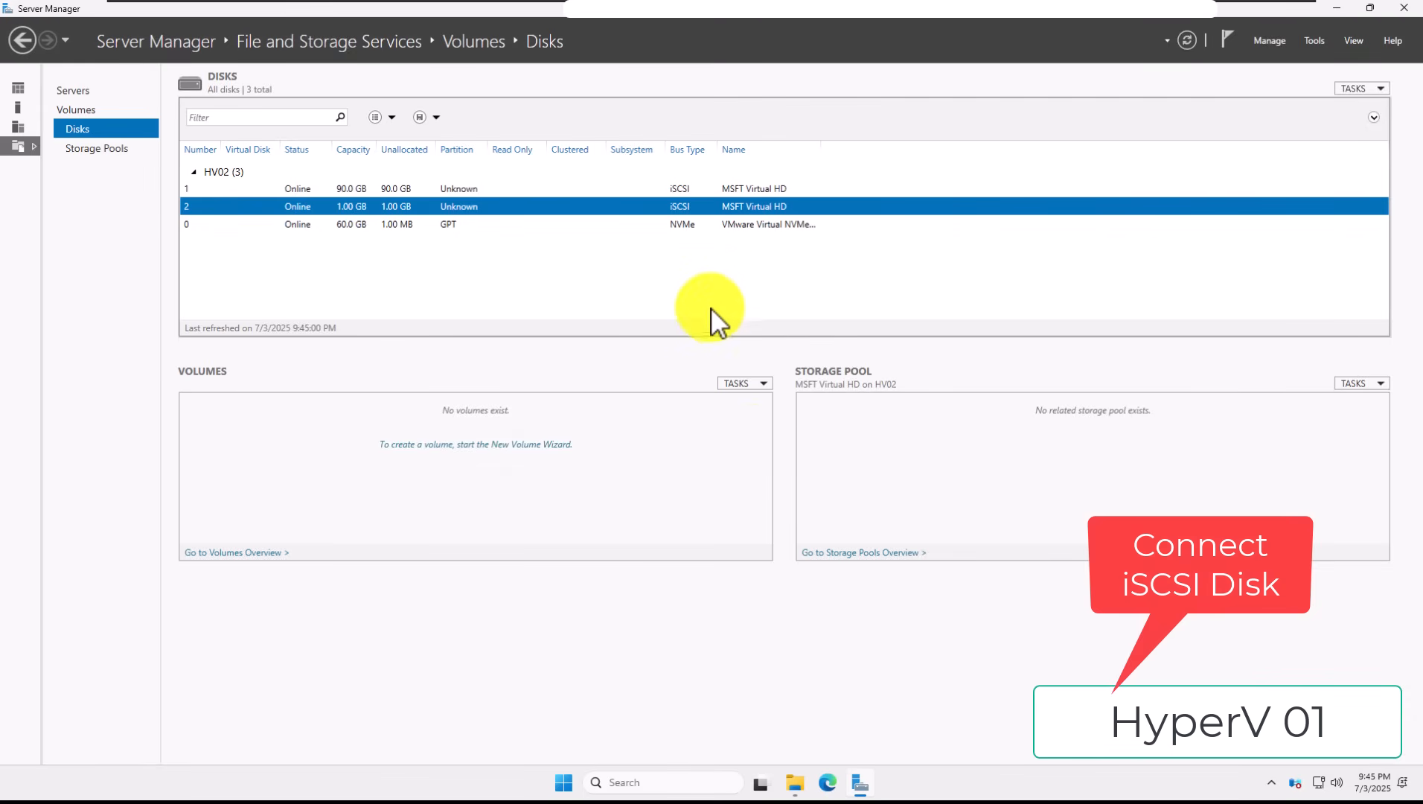
left_click(700, 190)
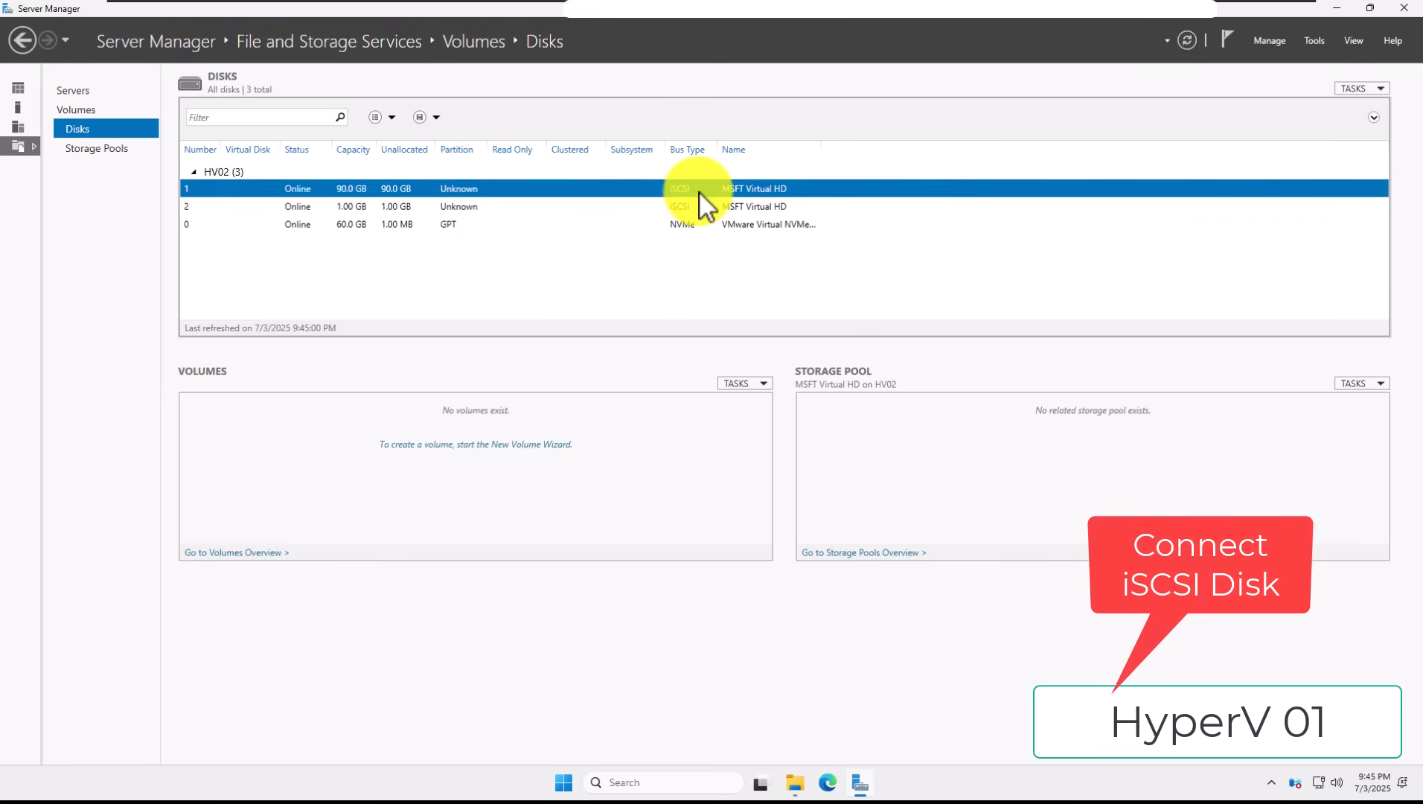
left_click(699, 199)
Step: Start a new volume on the 90 GB Disk 1, initializing it as GPT
left_click(702, 192)
right_click(704, 194)
left_click(759, 204)
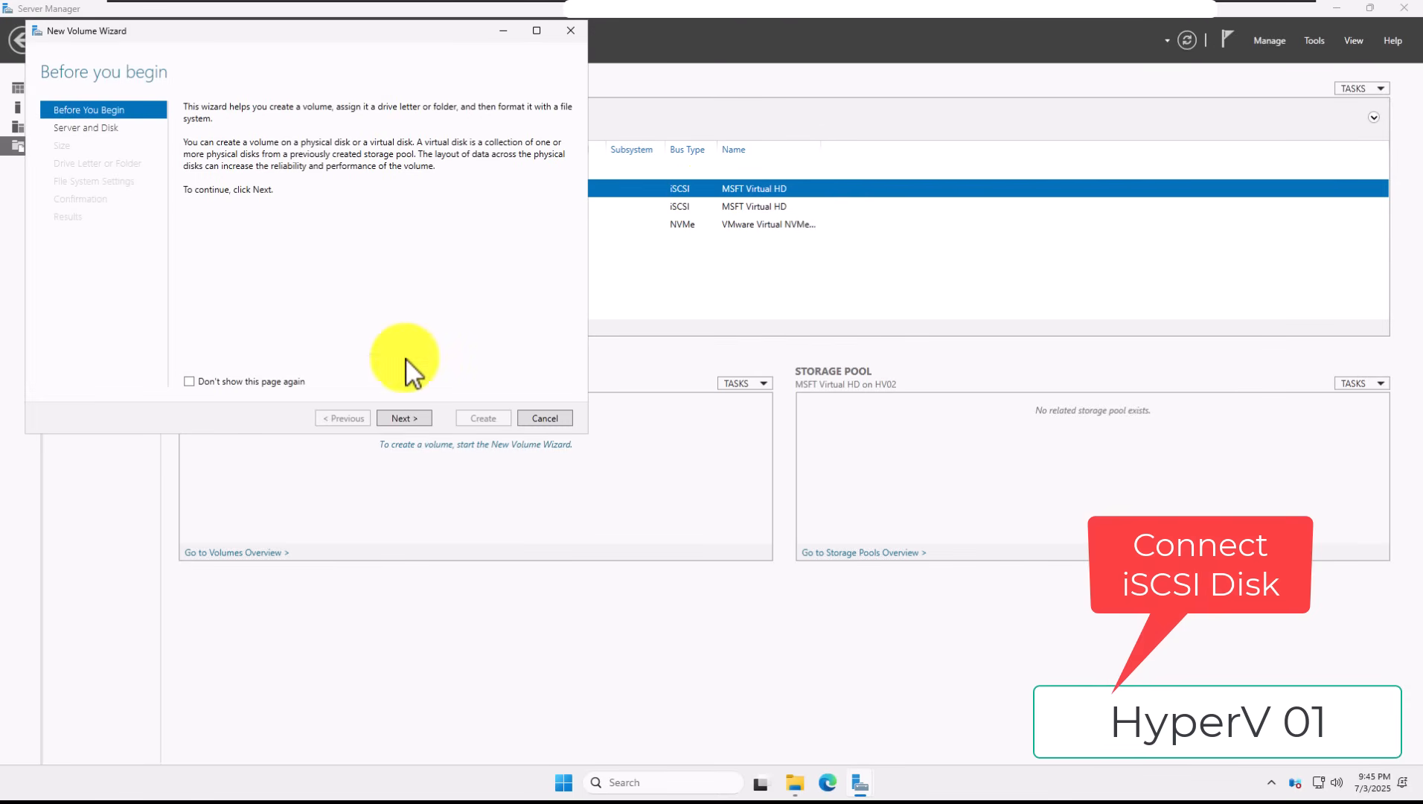
left_click(413, 417)
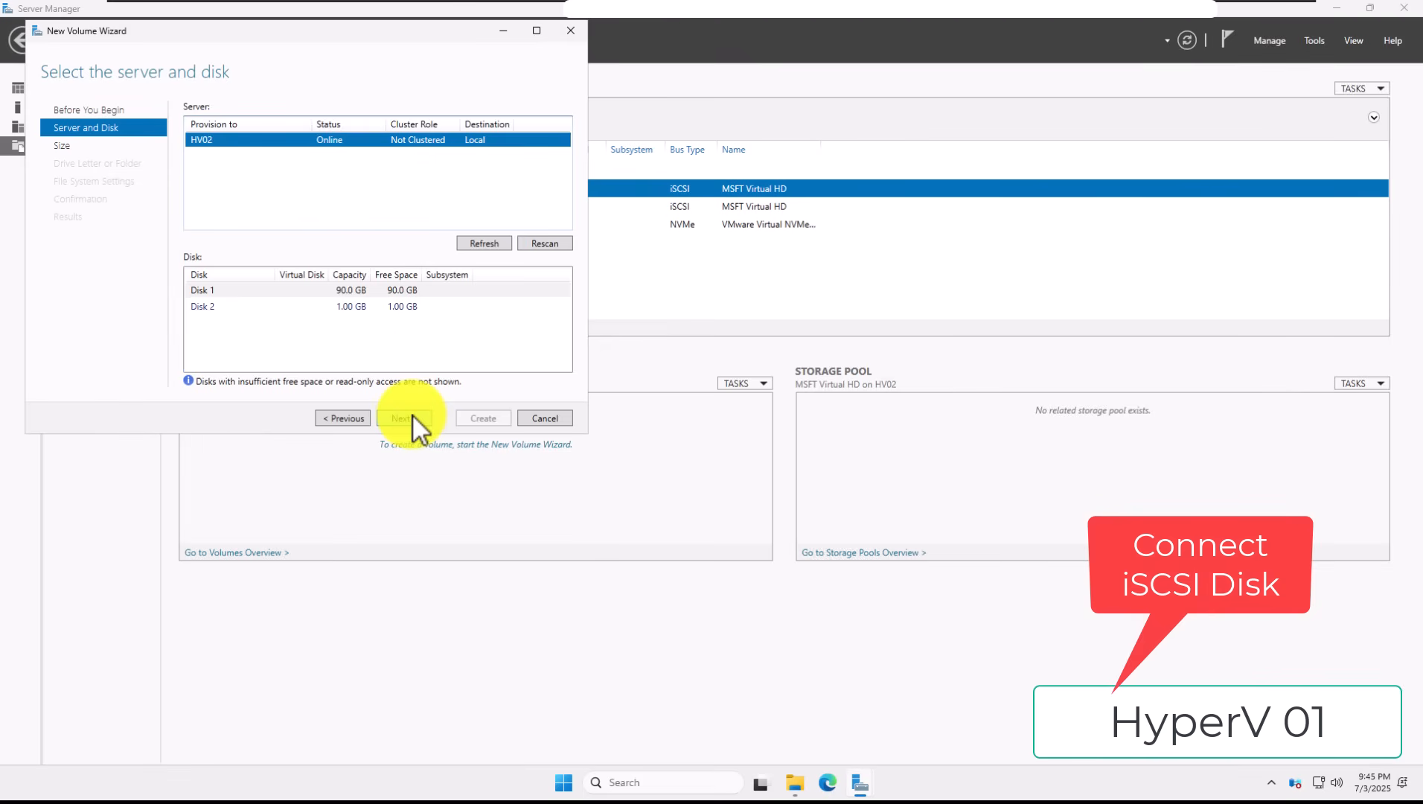
left_click(365, 291)
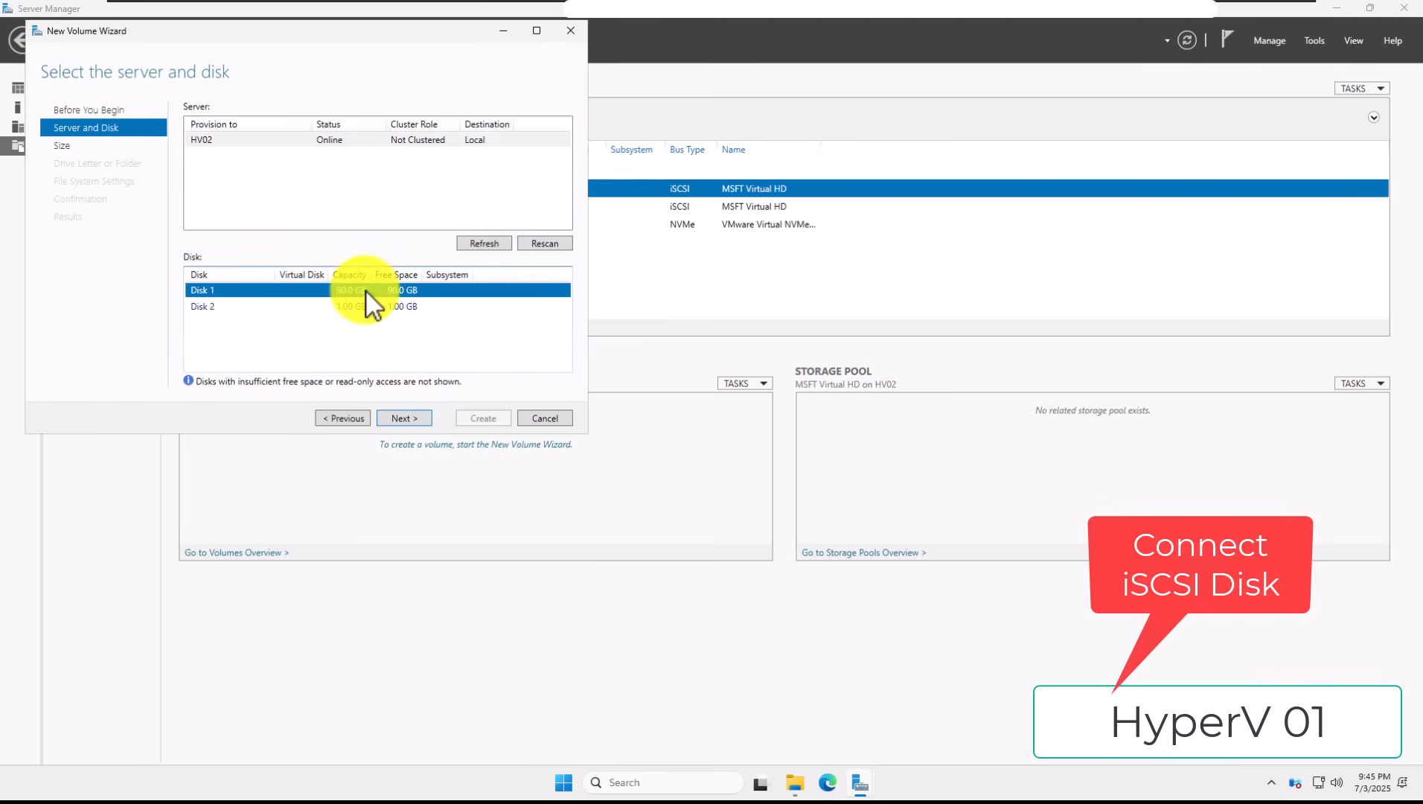
left_click(402, 419)
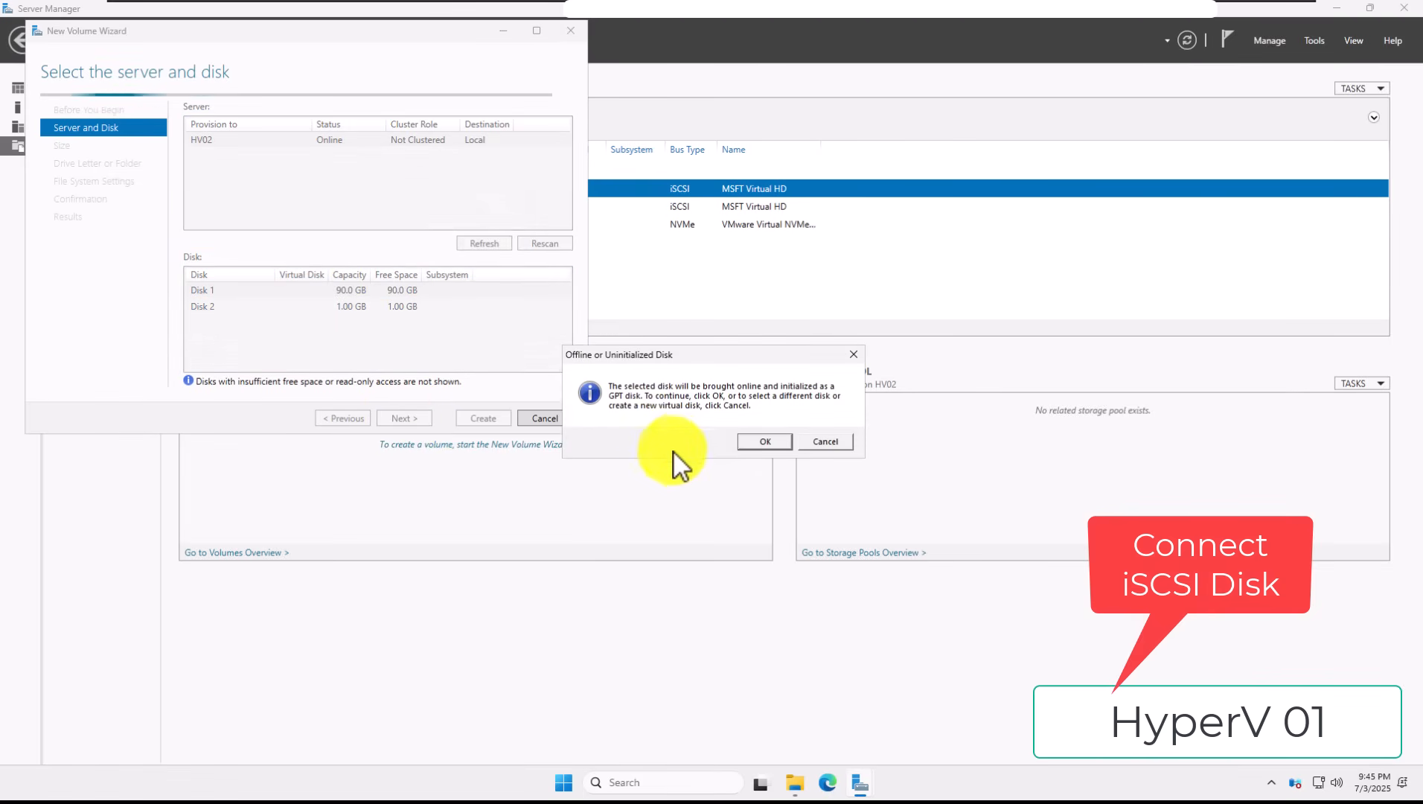
left_click(750, 442)
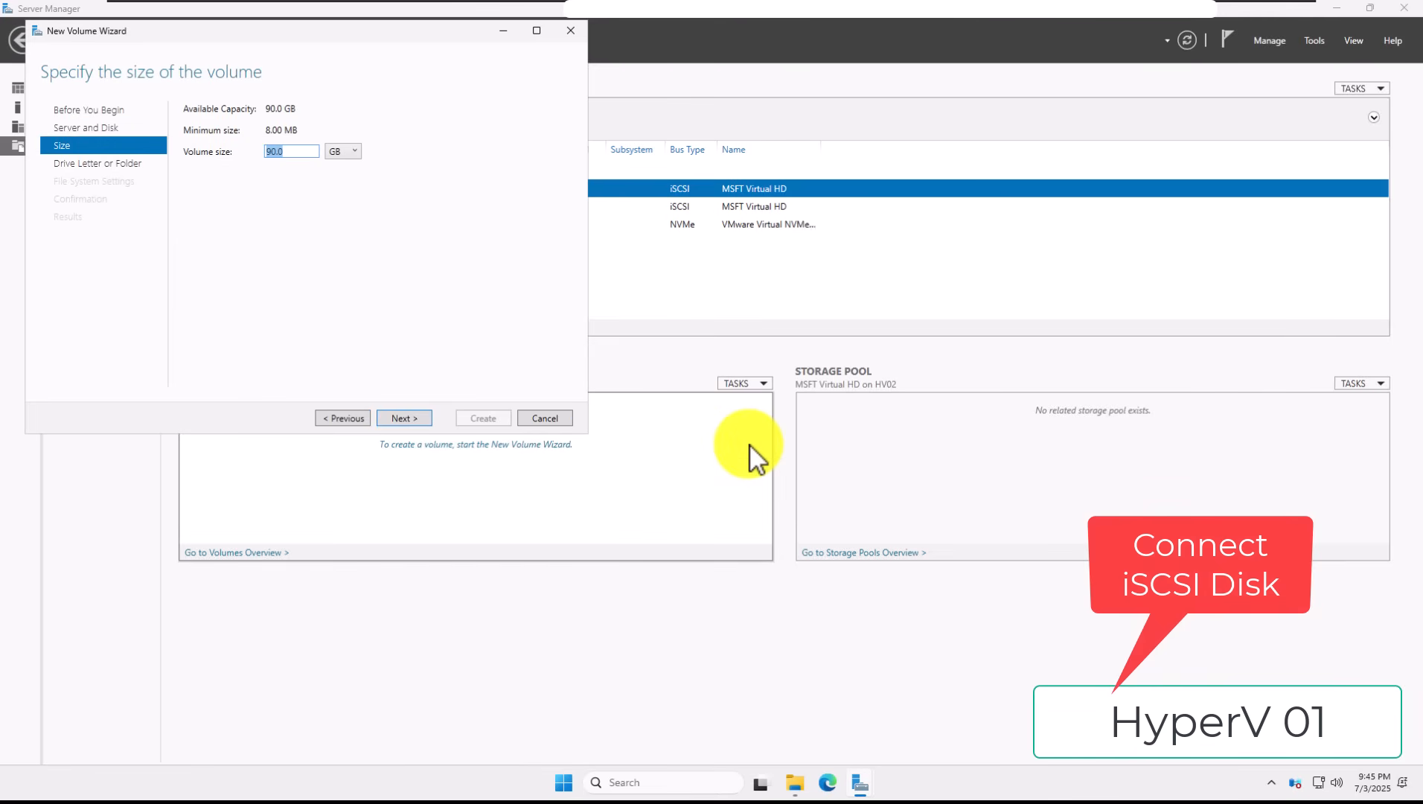
Step: Create a full 90 GB NTFS volume on drive E labelled CSV01
left_click(417, 423)
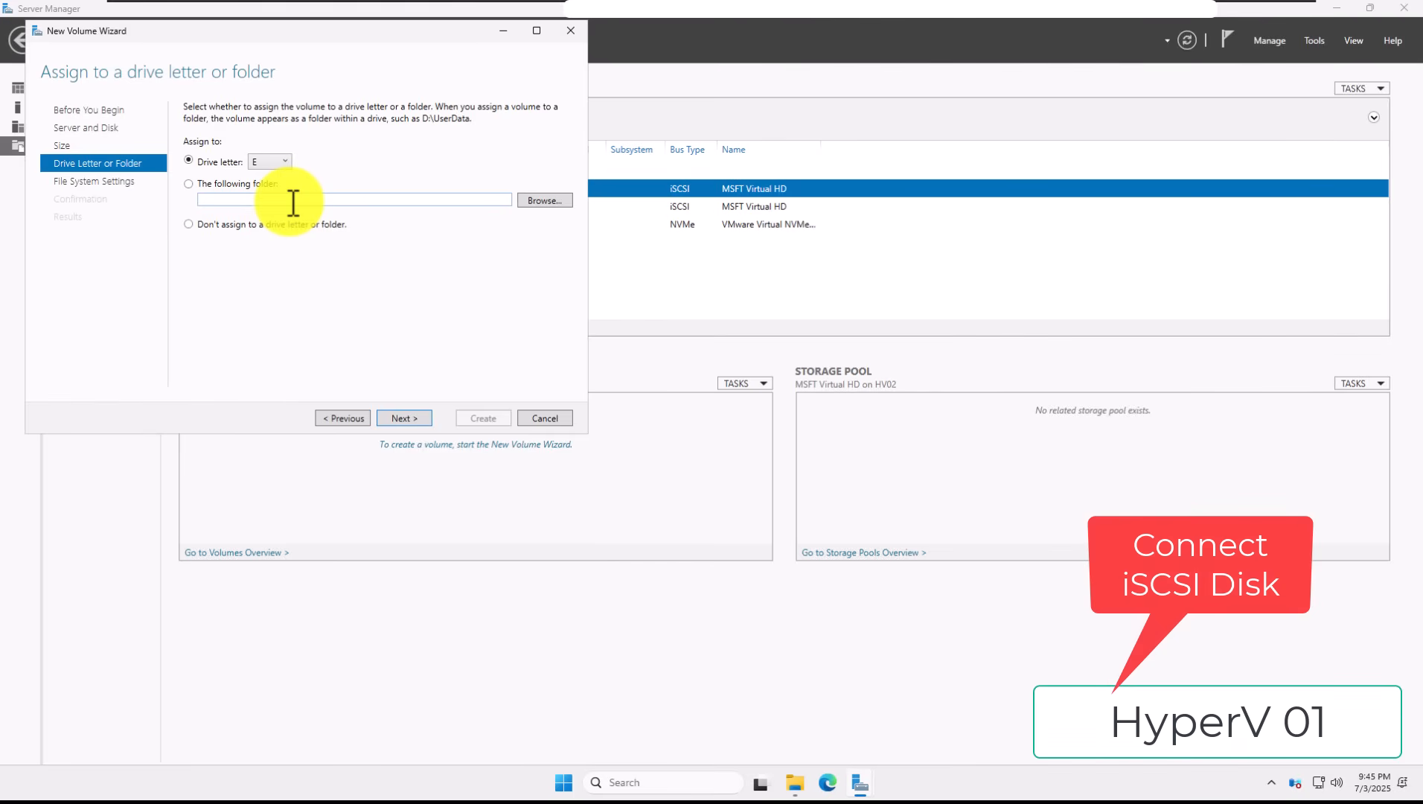
left_click(421, 421)
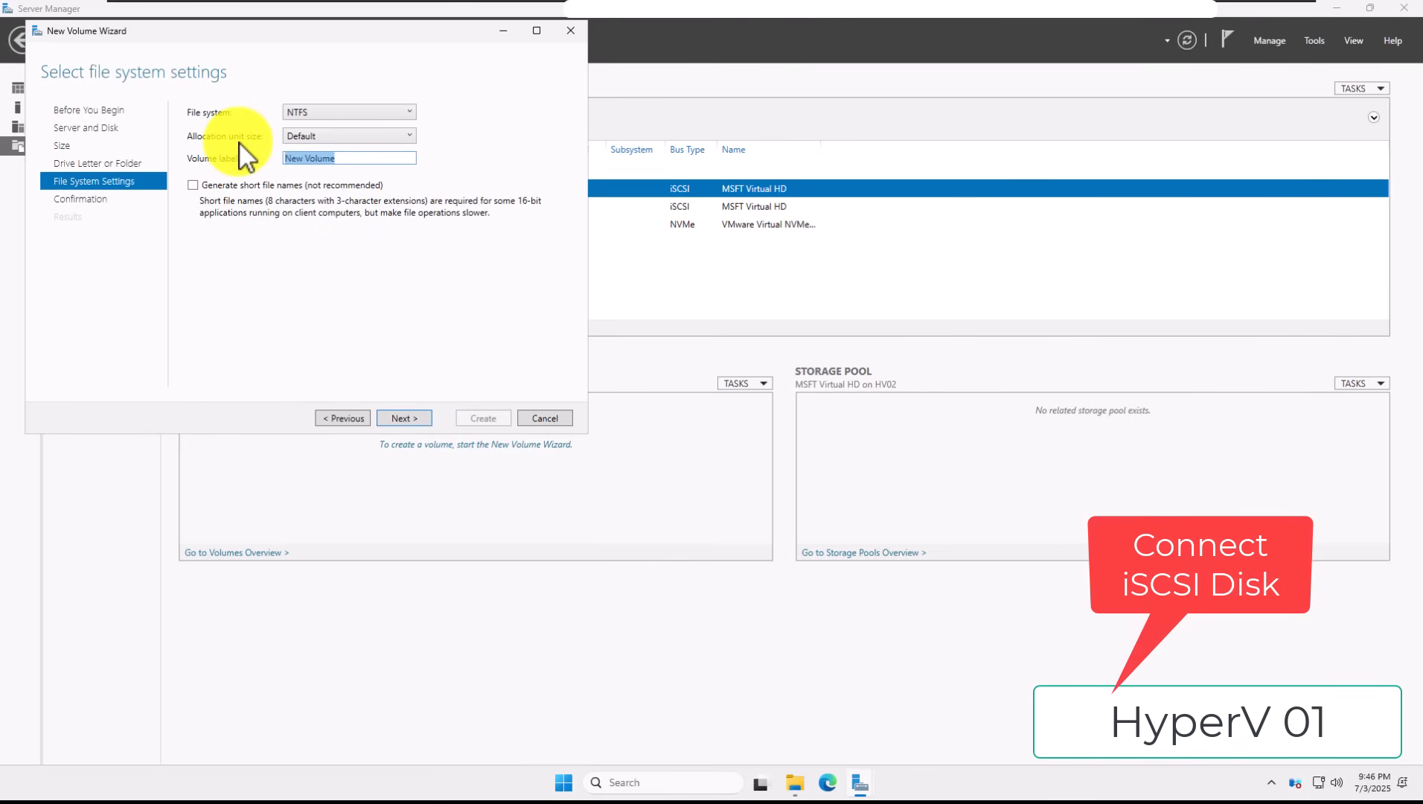
type("CSV01")
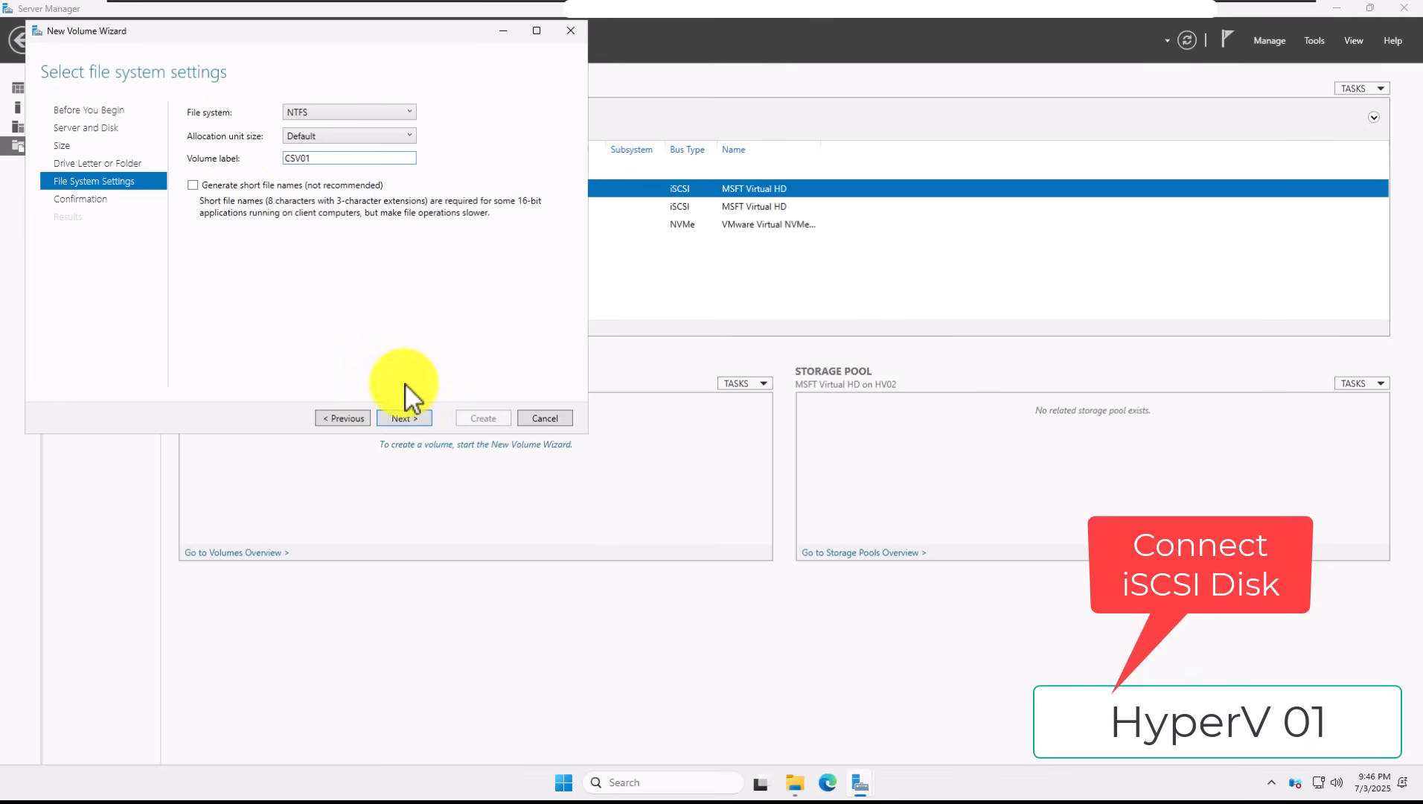
left_click(406, 419)
left_click(482, 419)
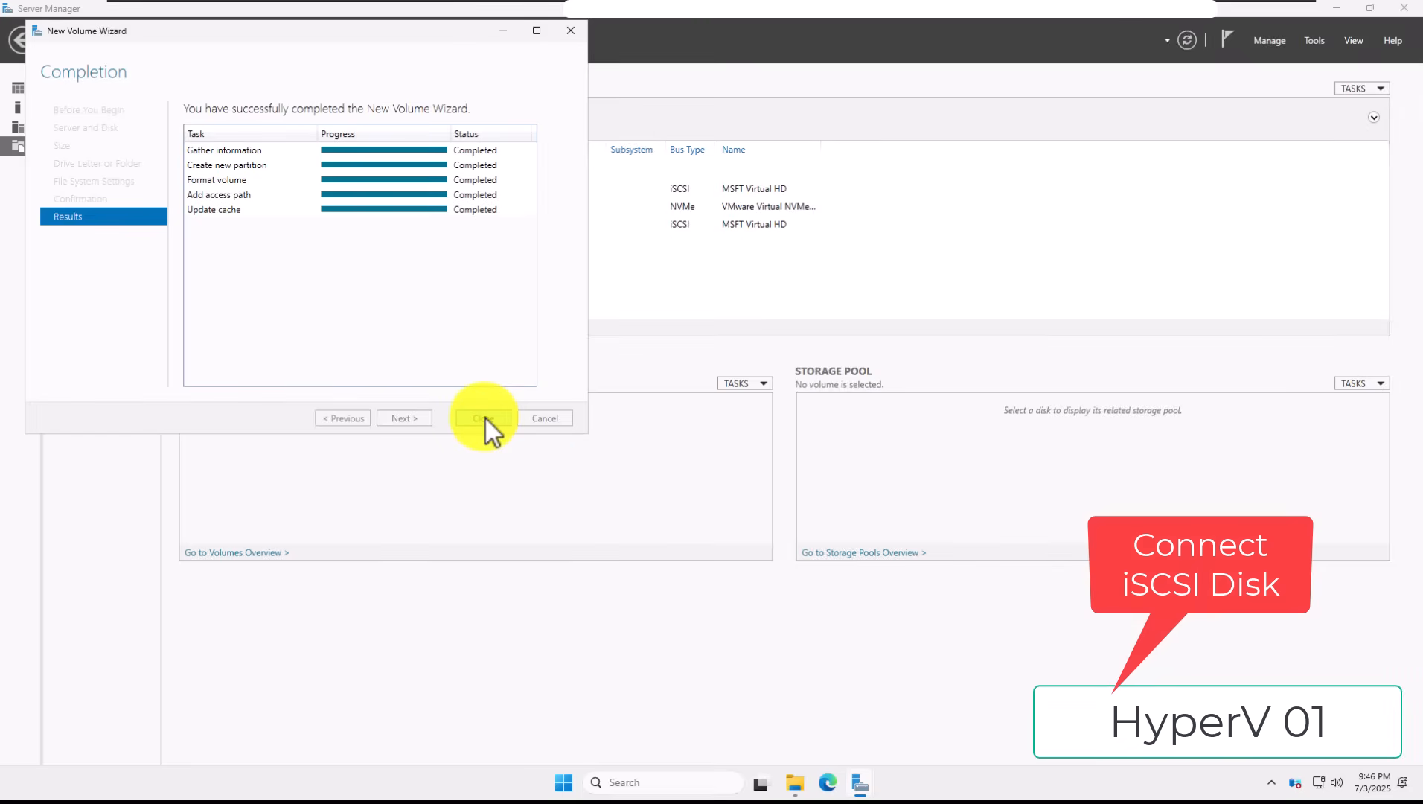
left_click(484, 418)
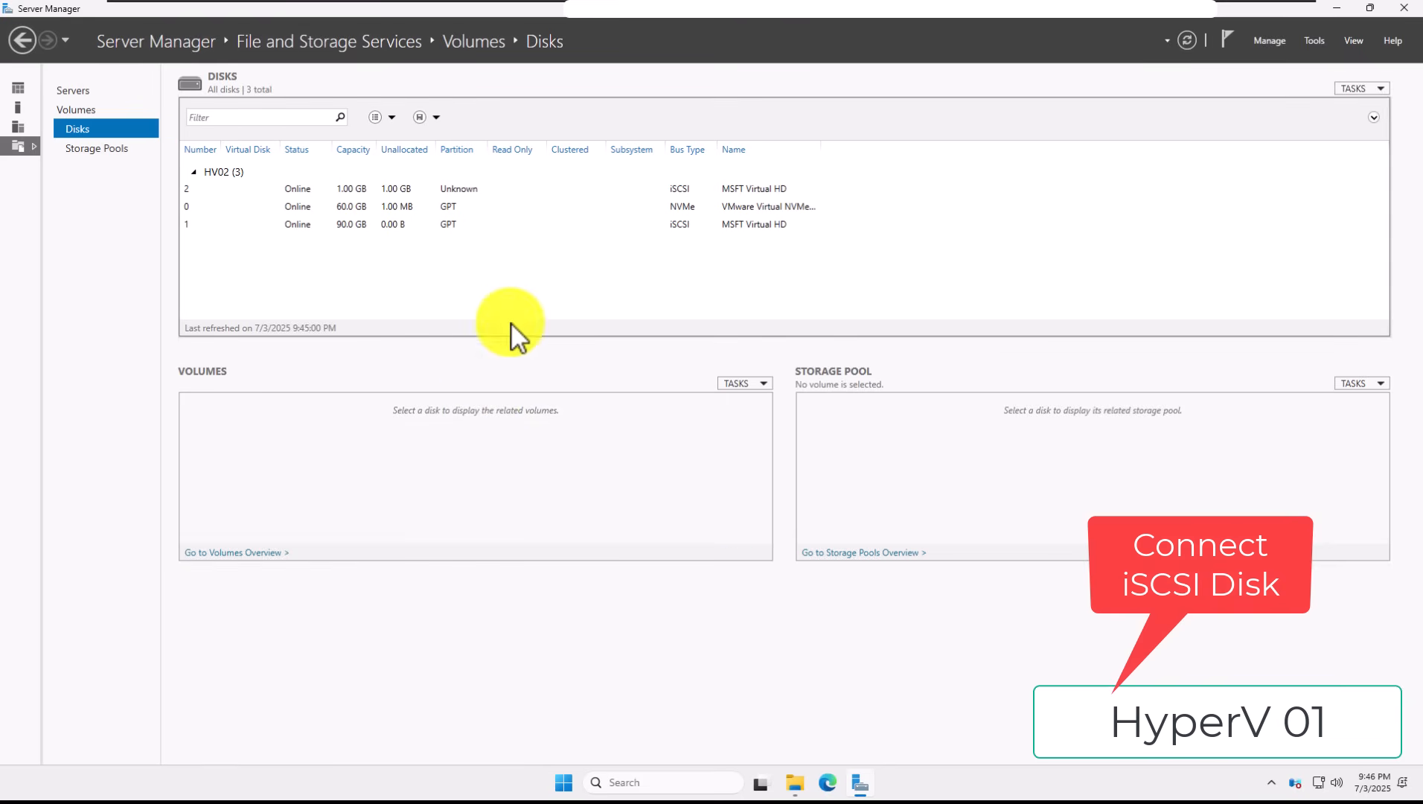
Step: Start a new volume on the 1 GB disk 2 and initialize it as GPT
left_click(452, 190)
right_click(451, 192)
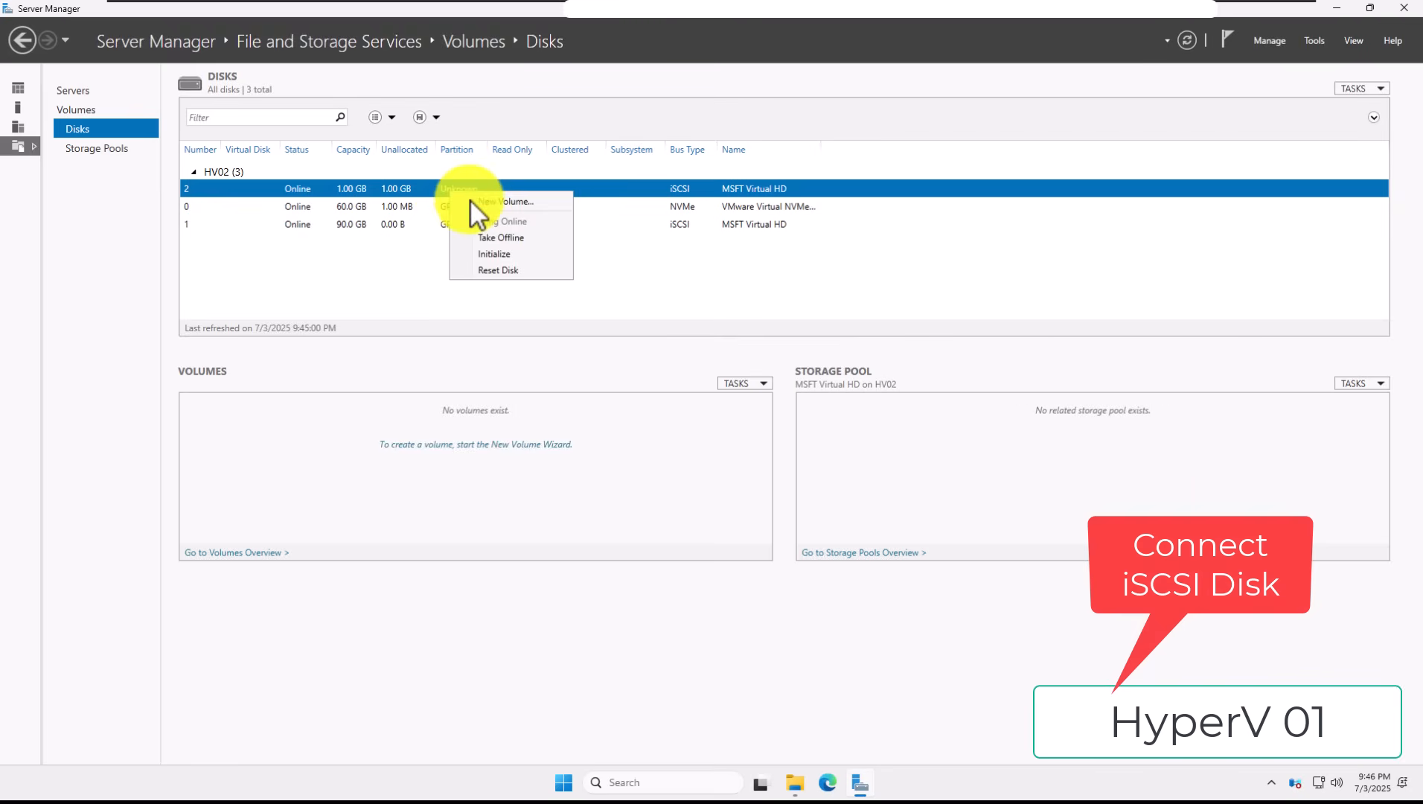
left_click(477, 201)
left_click(438, 434)
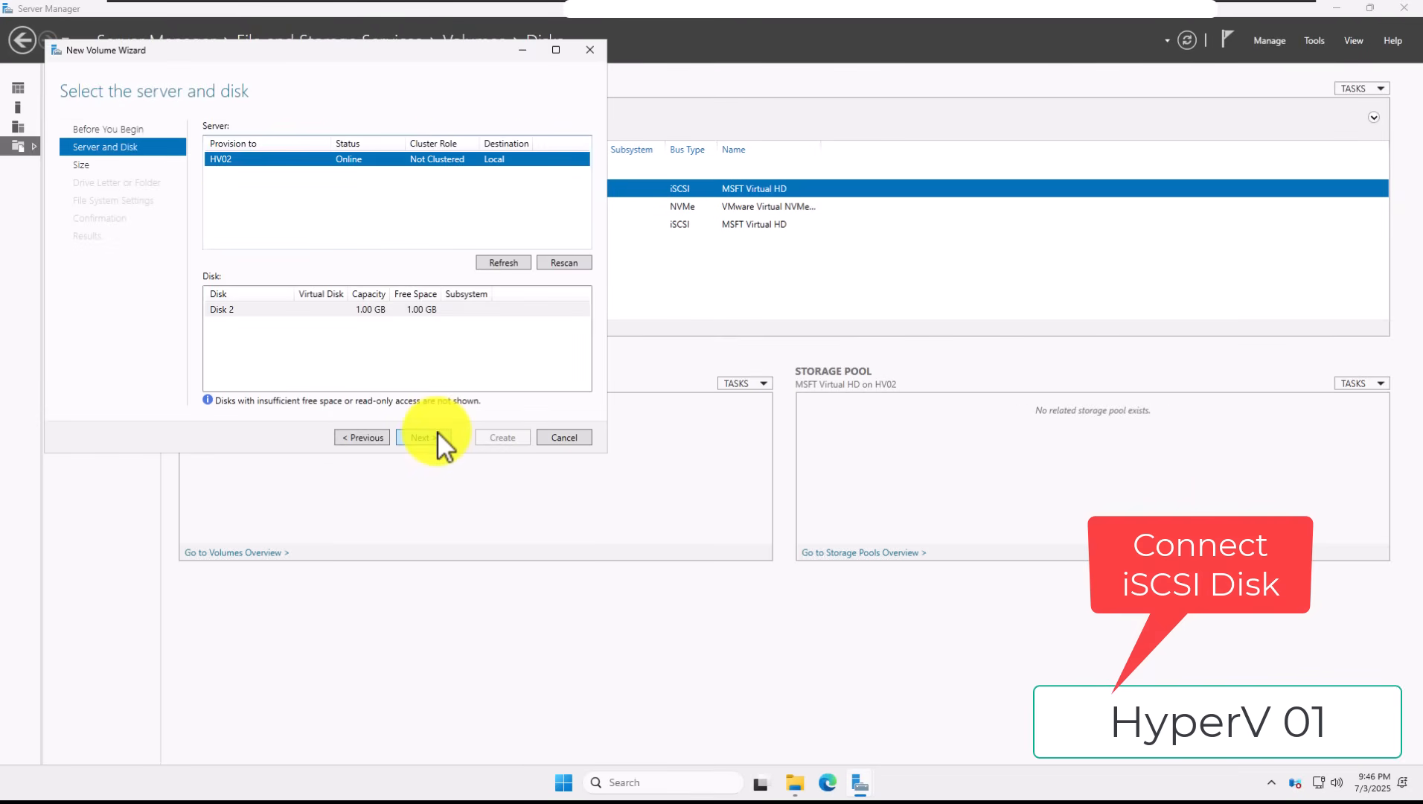
left_click(438, 434)
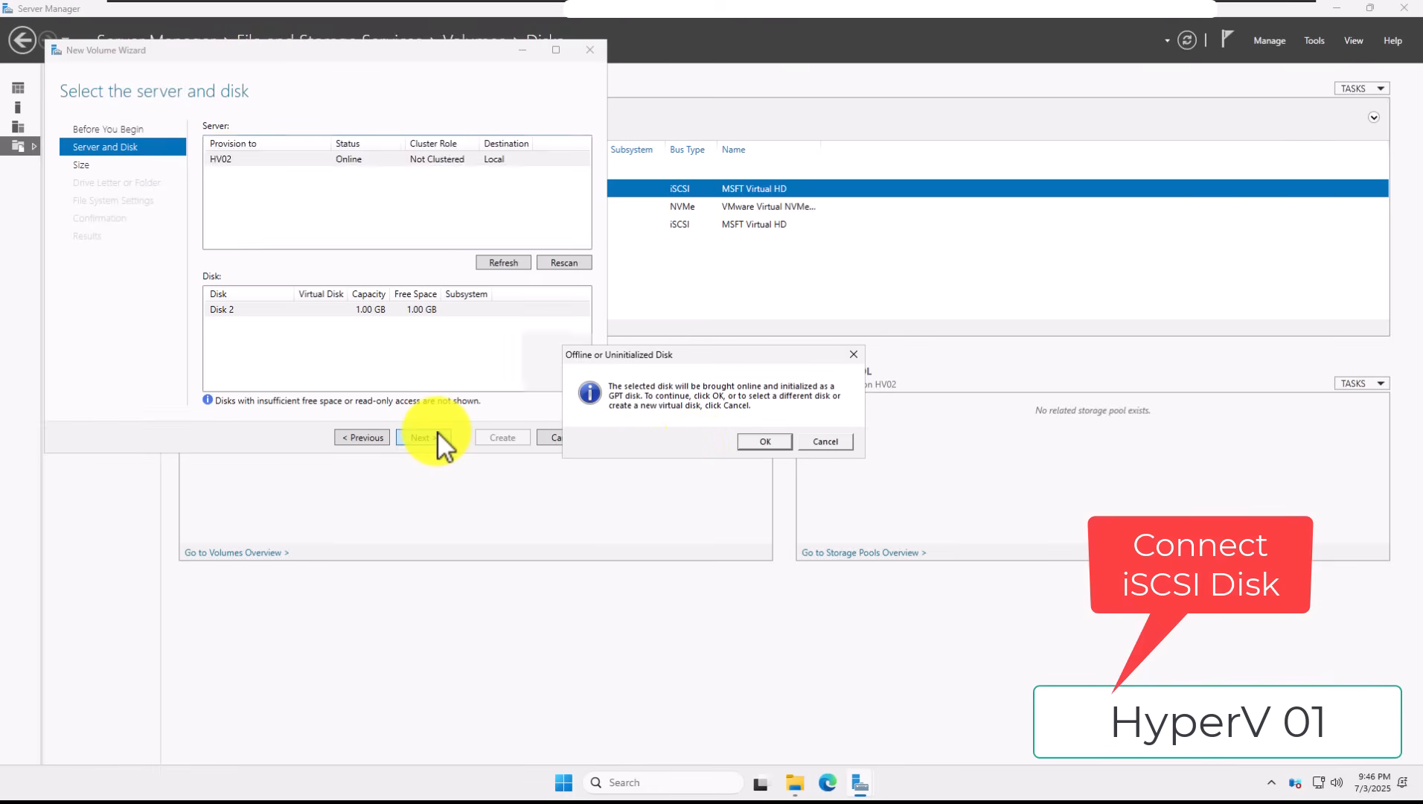
left_click(741, 443)
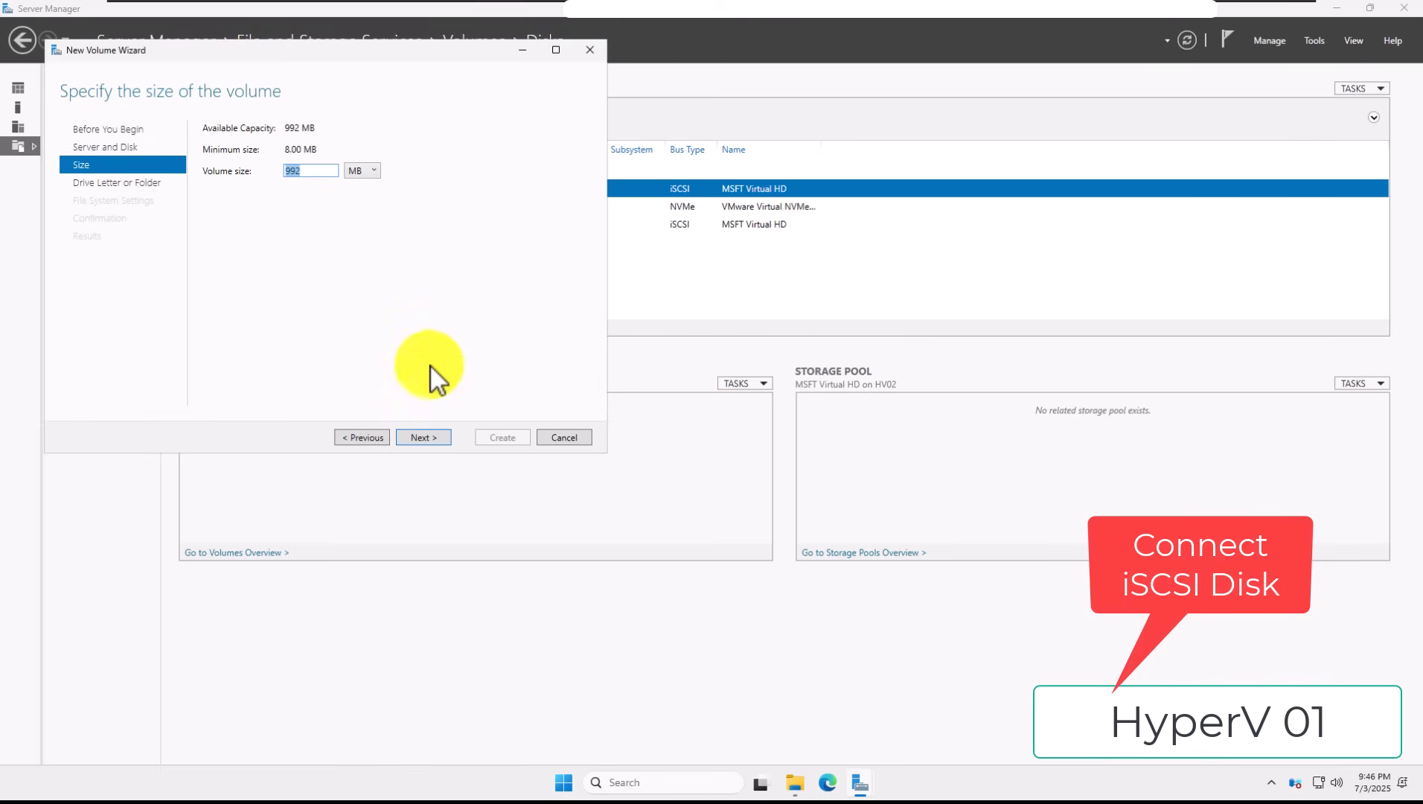
Step: Create a 992 MB NTFS volume 'Quorum' on drive F, then check it in This PC
left_click(420, 438)
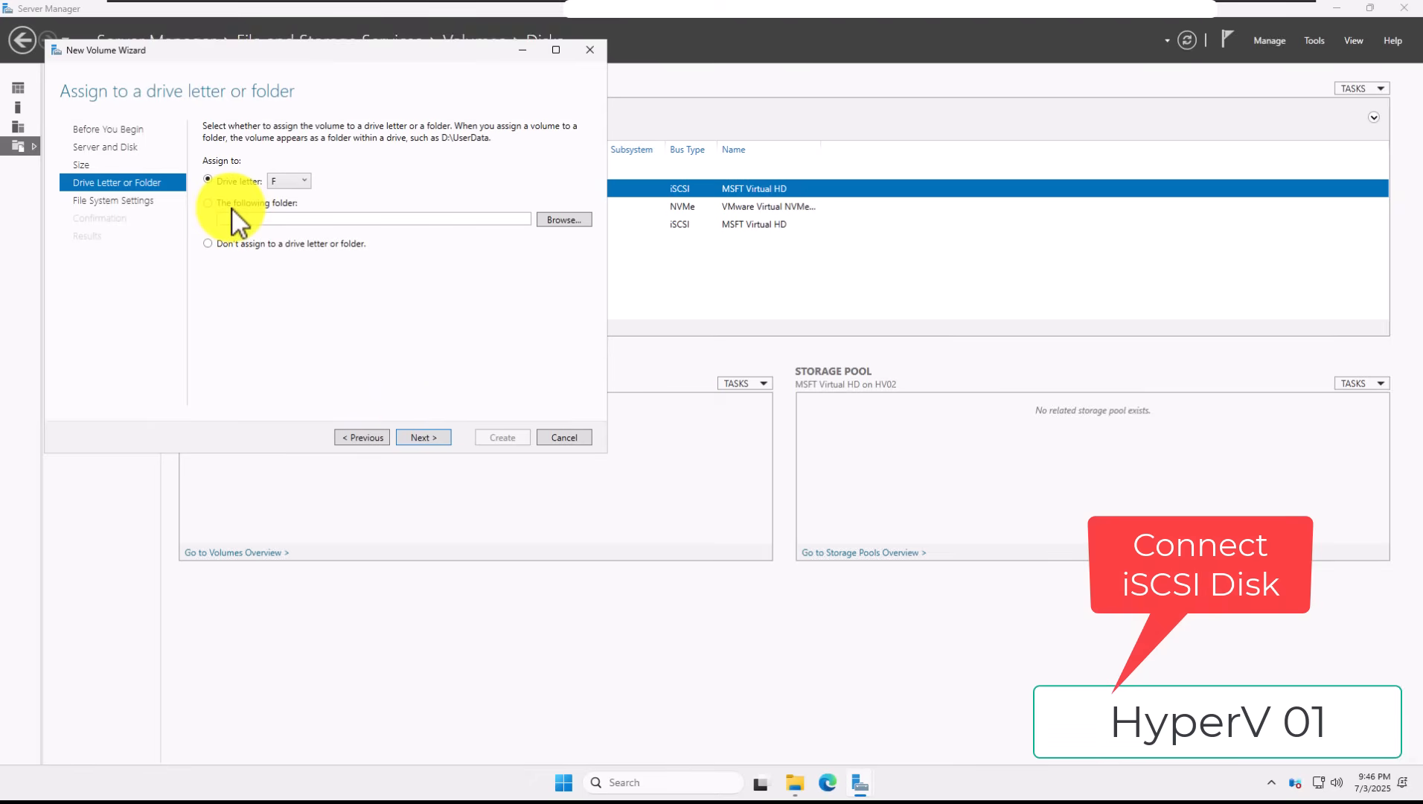
left_click(425, 441)
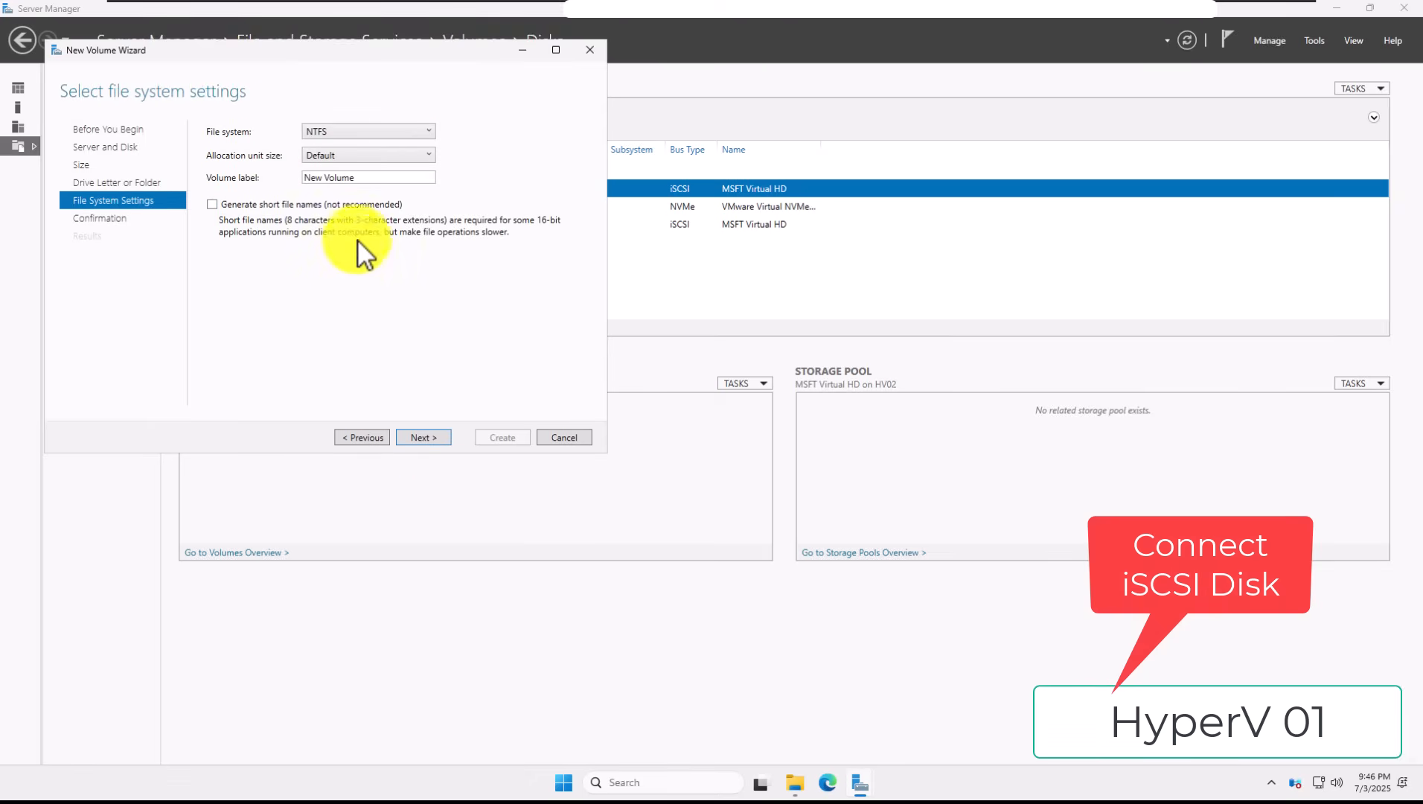
triple_click(364, 180)
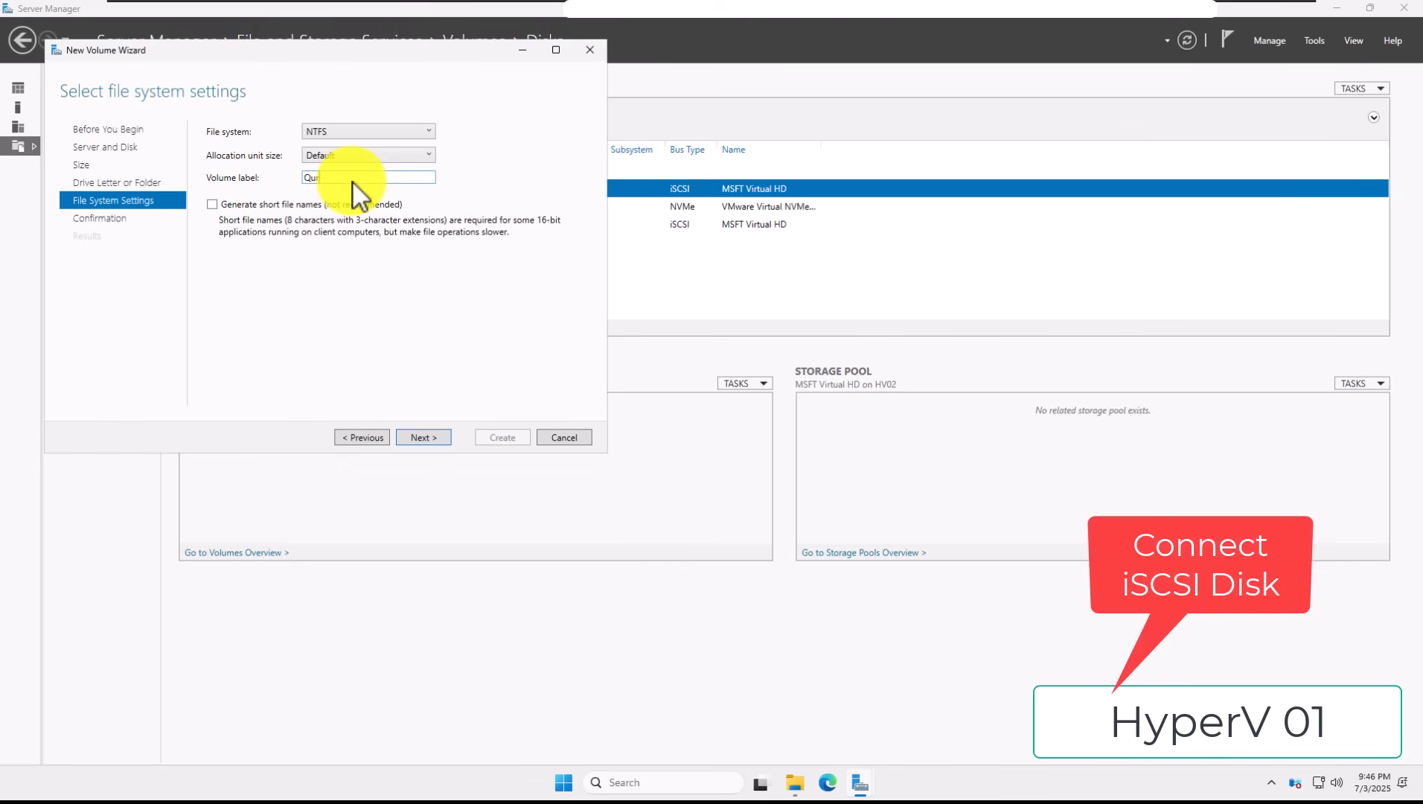
left_click(427, 438)
left_click(503, 437)
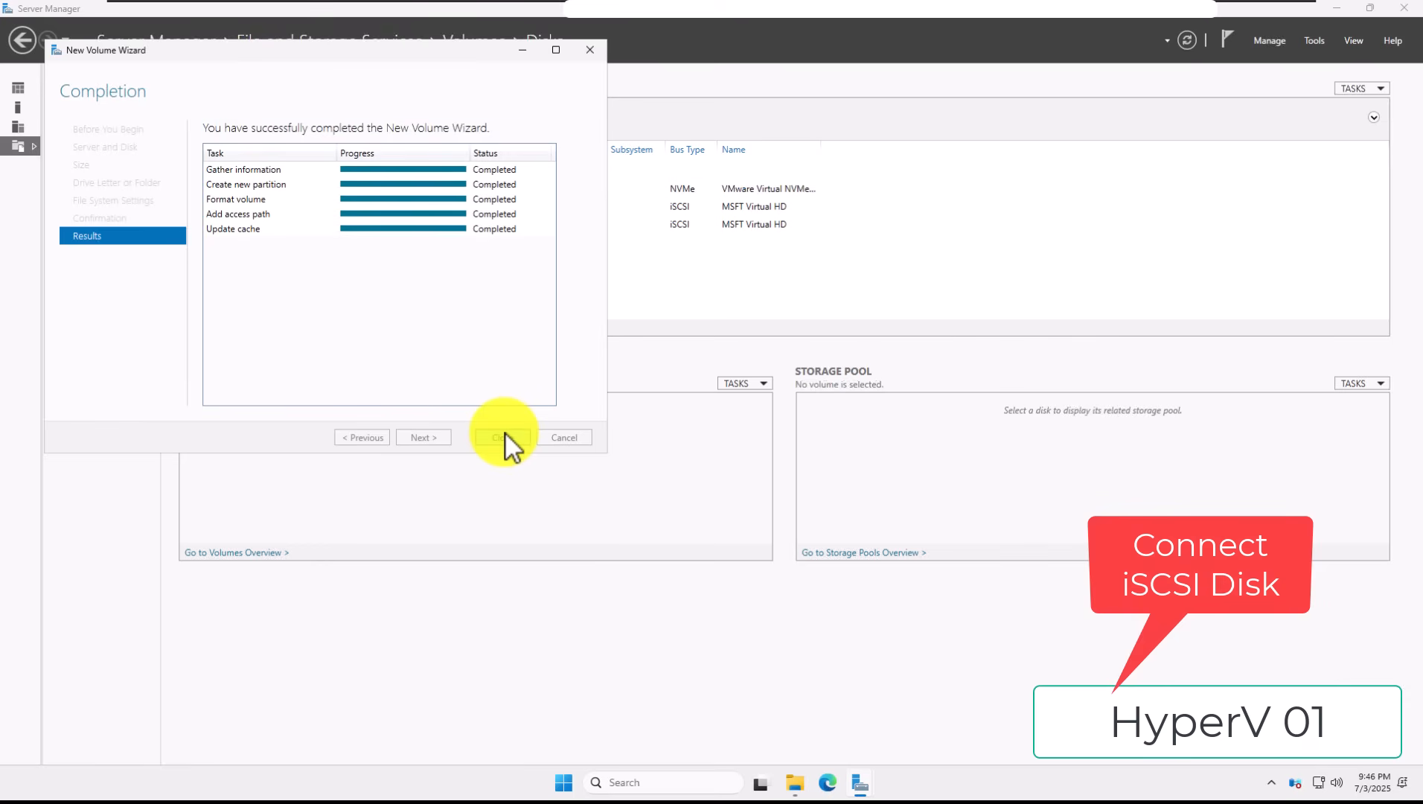
left_click(506, 437)
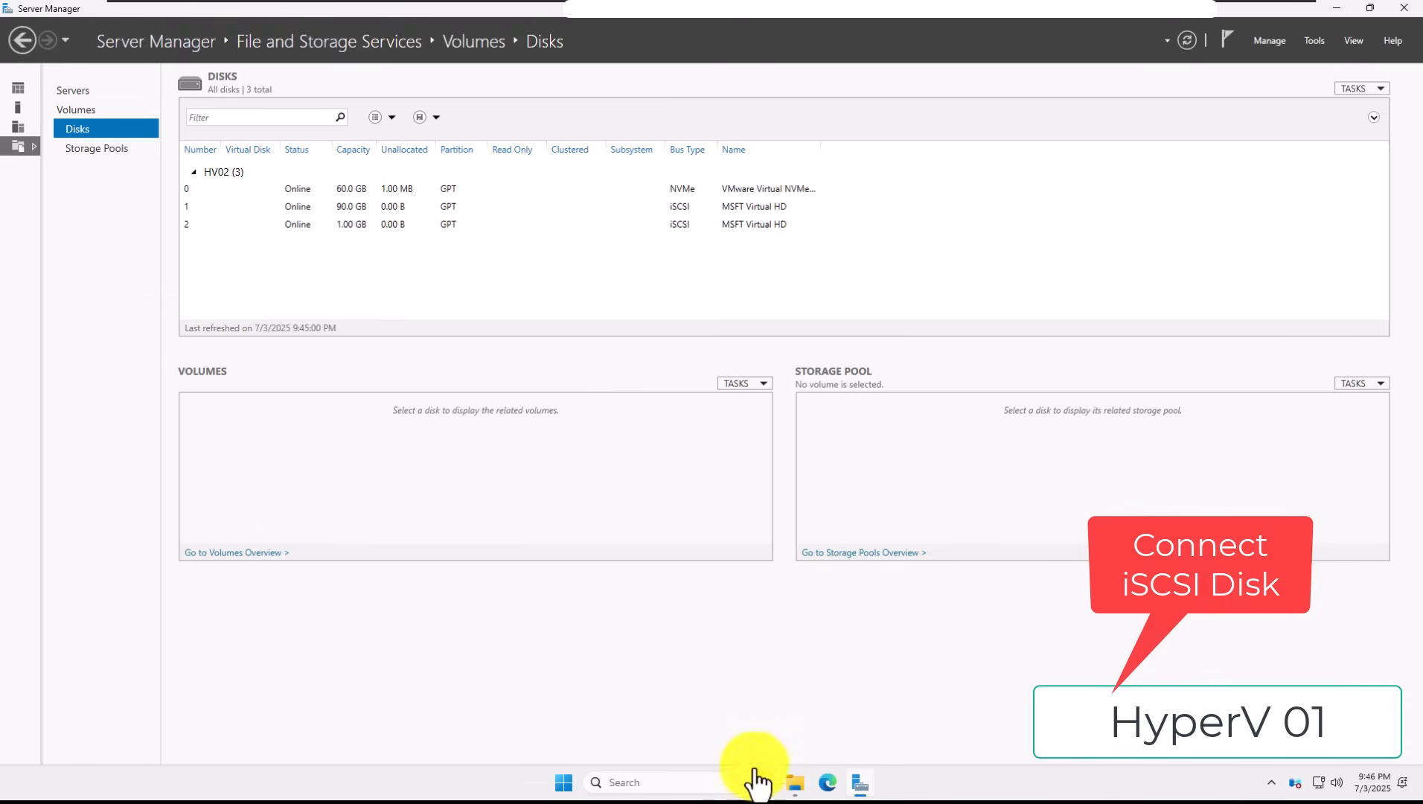
left_click(795, 782)
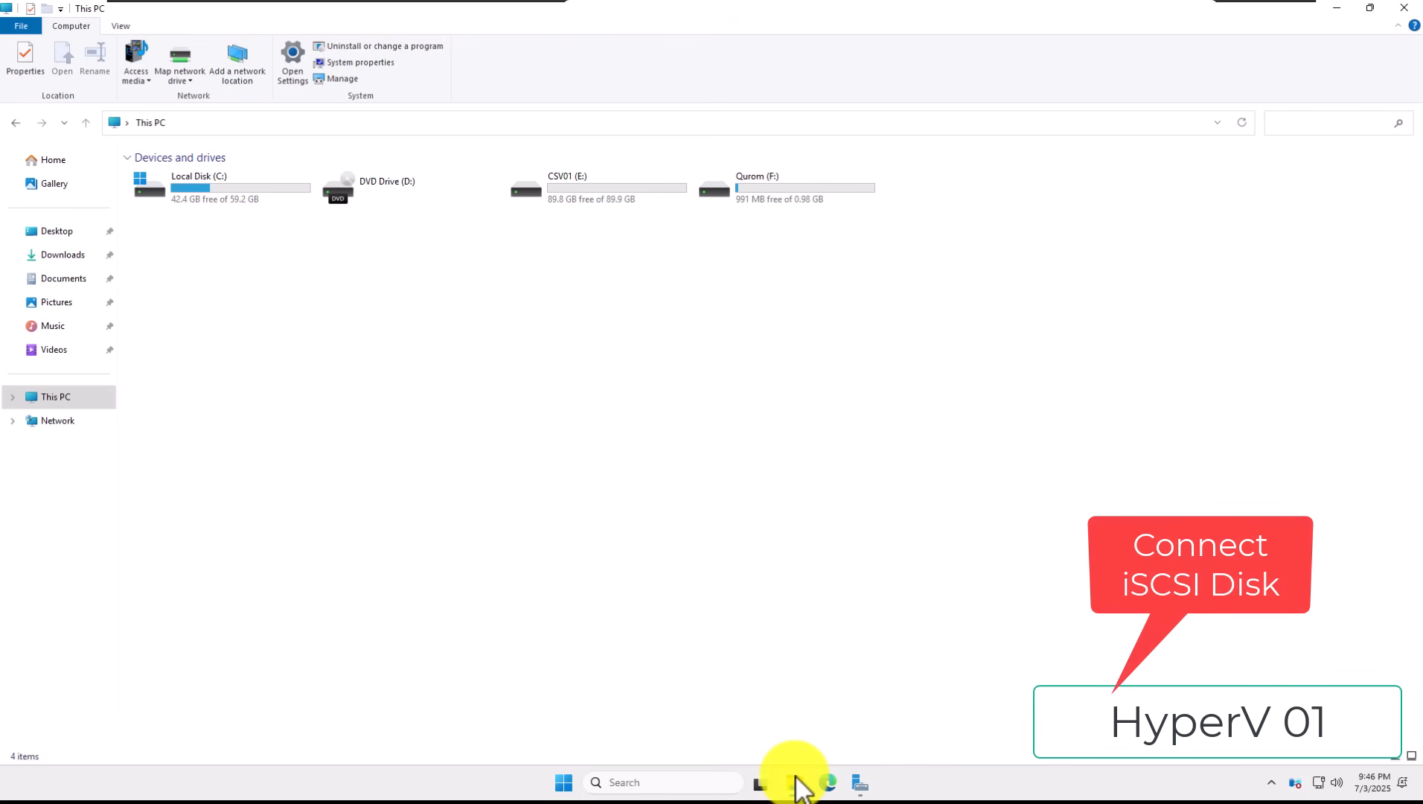